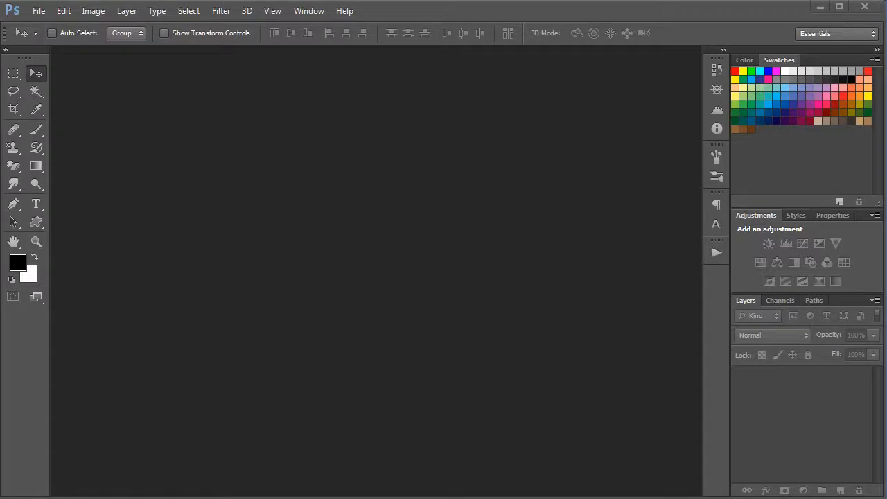
# - Create a new 960 by 540 pixel RGB document at 72 pixels/inch, filled with the background color
pyautogui.hotkey('ctrl', 'n')
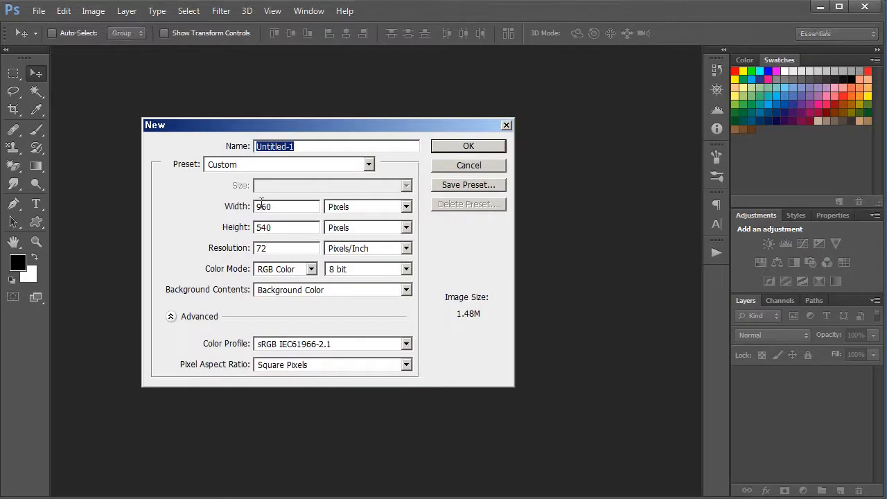
pyautogui.click(445, 150)
pyautogui.moveTo(115, 54); pyautogui.dragTo(316, 144)
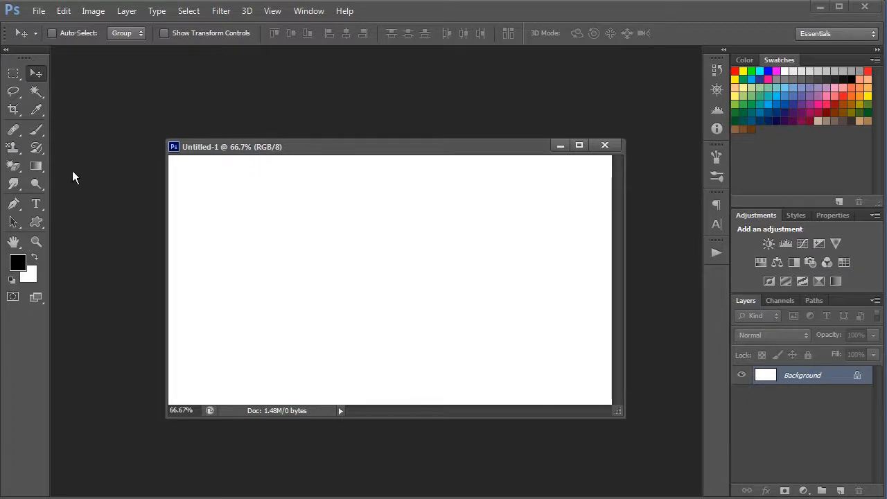
# - Add a line of point text reading "dsfdsfsdfsdfs" near the upper-left area of the canvas
pyautogui.click(37, 204)
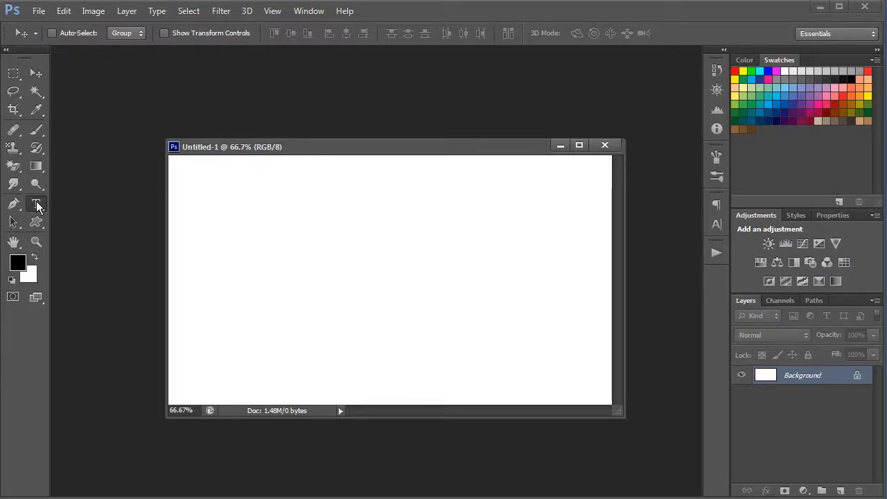
pyautogui.click(219, 226)
pyautogui.write('dsfdsfs')
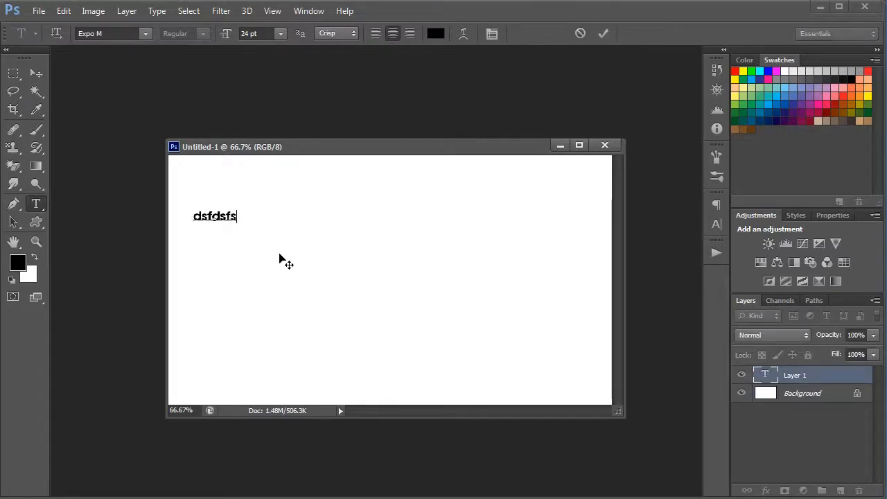
pyautogui.write('dfsdfs')
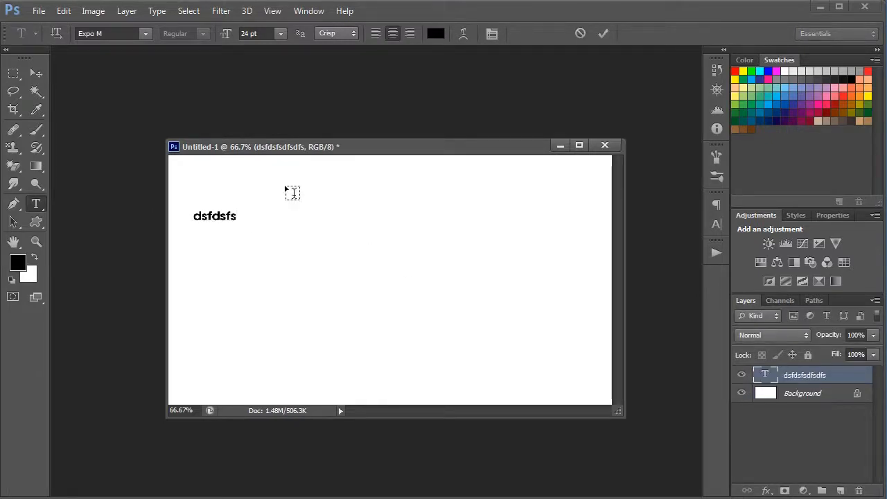
pyautogui.hotkey('ctrl', 'Return')
# - Left-align the text, shift it slightly upward, and change its ending so it reads "dsfdsfsdfxvxvxbxb"
pyautogui.click(375, 34)
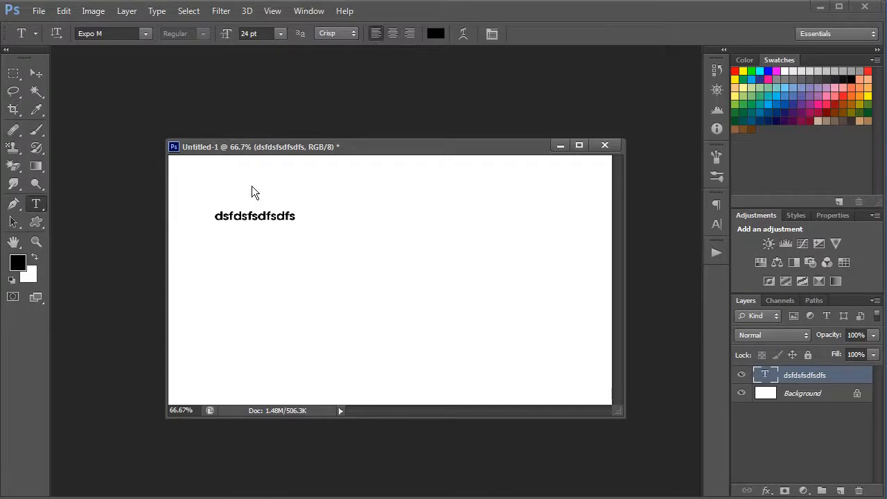
pyautogui.moveTo(244, 221); pyautogui.dragTo(342, 204)
pyautogui.write('xvxvxbxb')
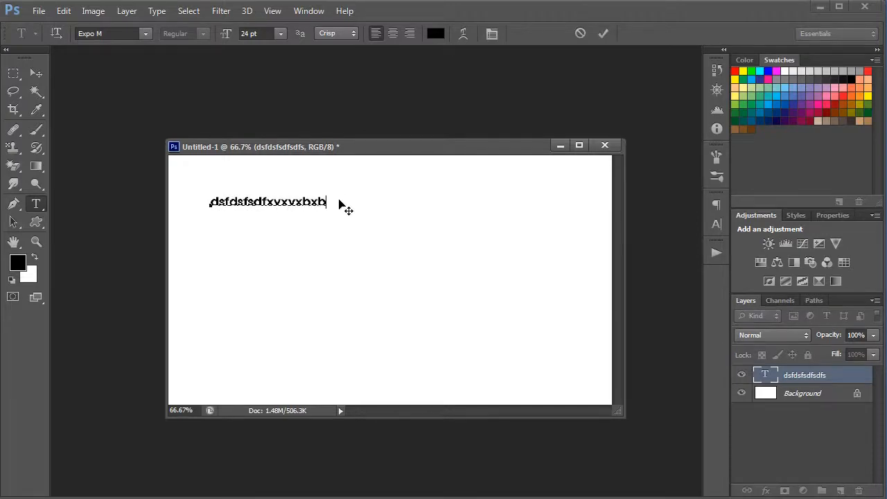
pyautogui.click(344, 208)
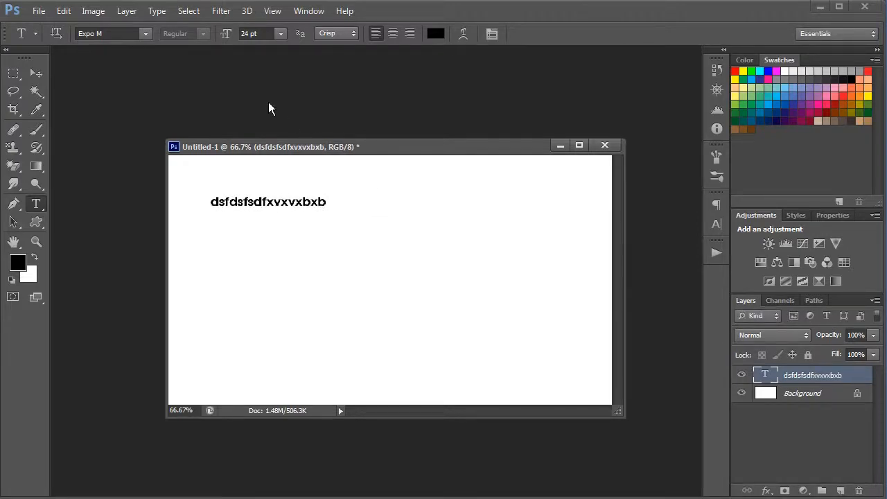
# - Change the font of the text layer to Haansoft Dotum
pyautogui.click(143, 34)
pyautogui.click(194, 220)
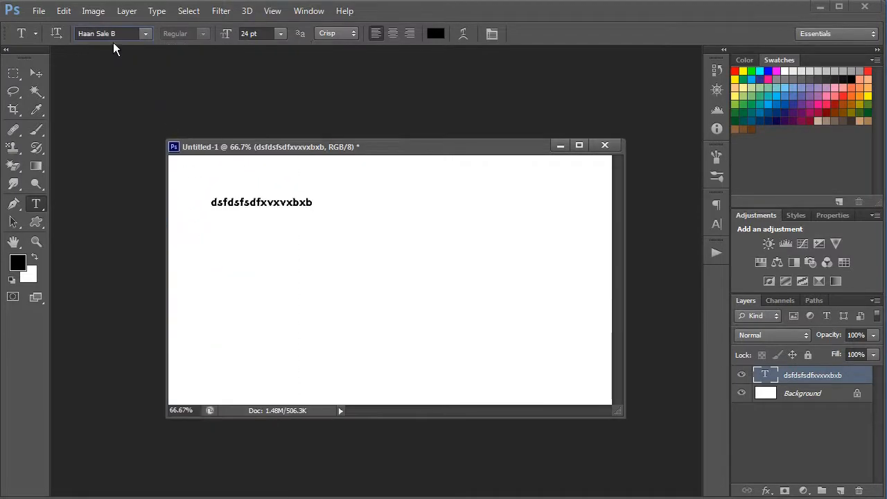
pyautogui.scroll(-8, 114, 35)
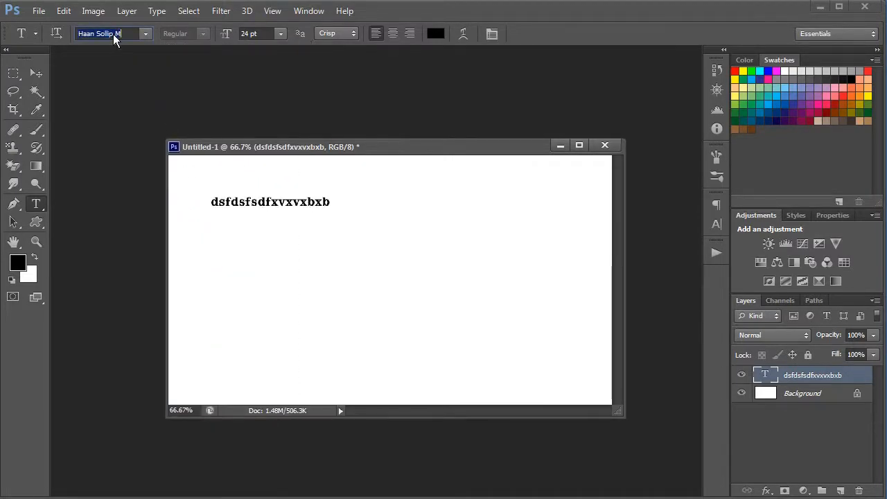
pyautogui.scroll(-1, 114, 39)
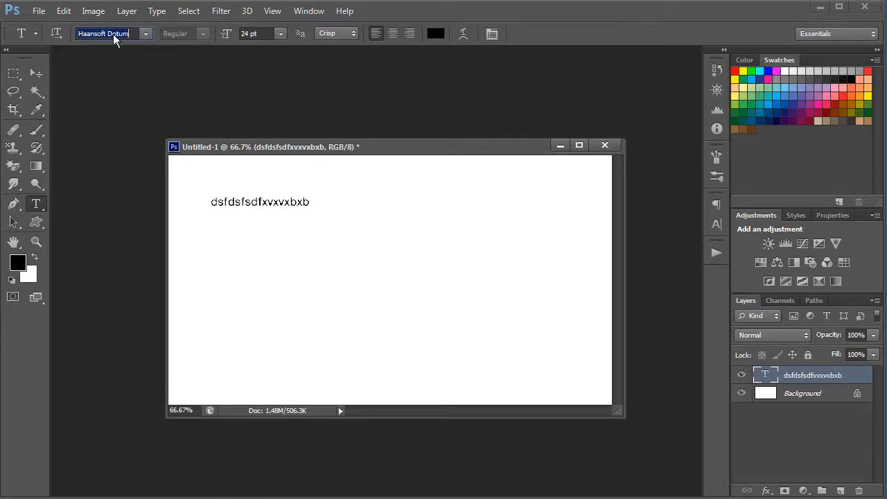
# - Try the text at 9 pt, and set its size to 36 pt
pyautogui.click(280, 34)
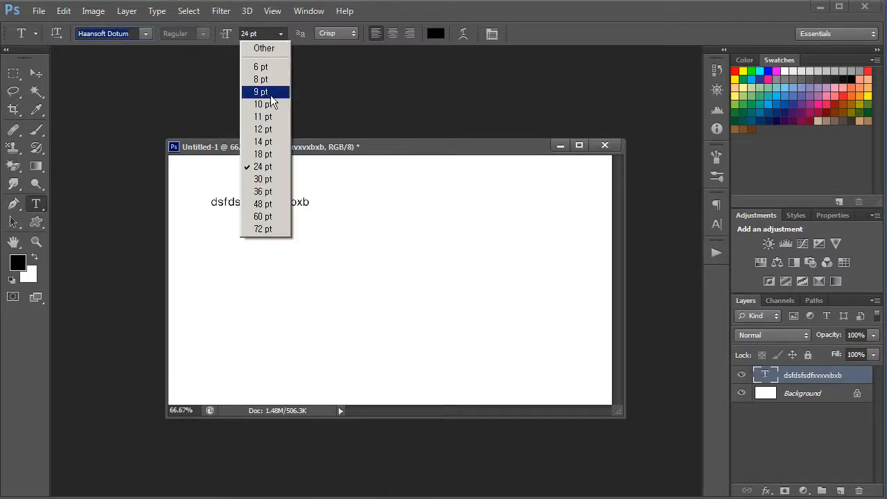
pyautogui.click(271, 88)
pyautogui.click(280, 33)
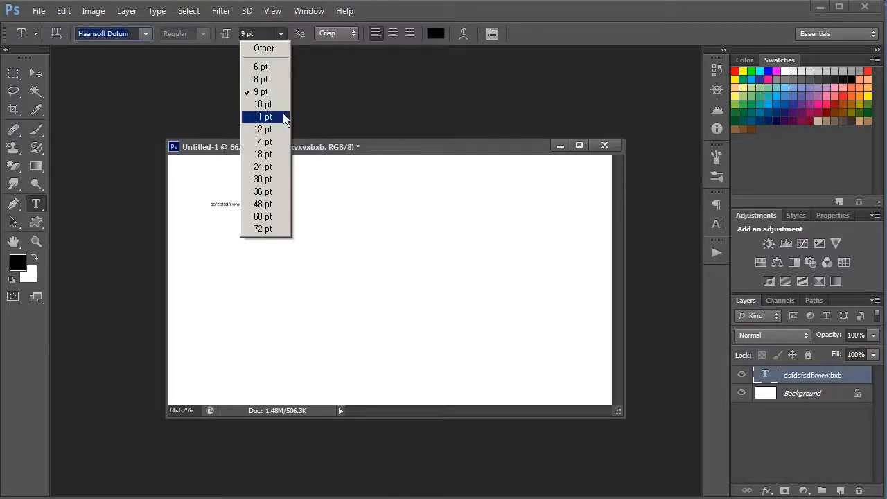
pyautogui.click(287, 186)
# - Try the Sharp, None, Crisp and Strong anti-aliasing methods on the text, comparing the letter edges up close
pyautogui.click(353, 32)
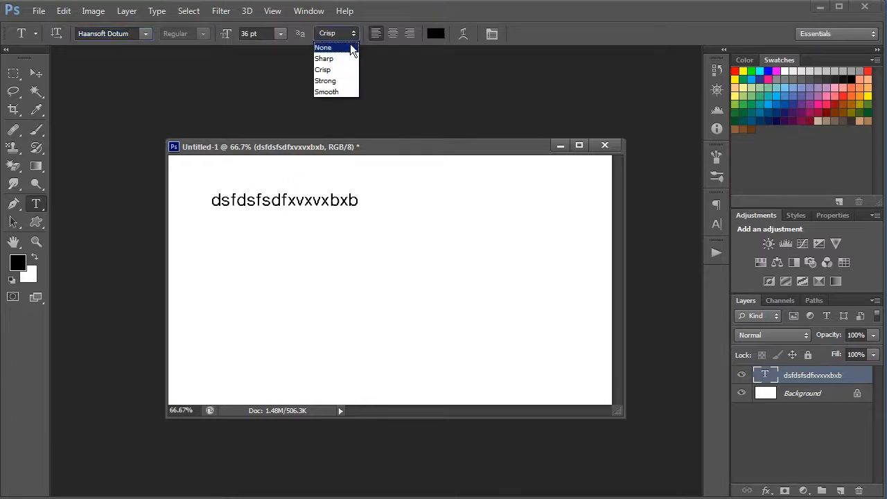
pyautogui.click(345, 55)
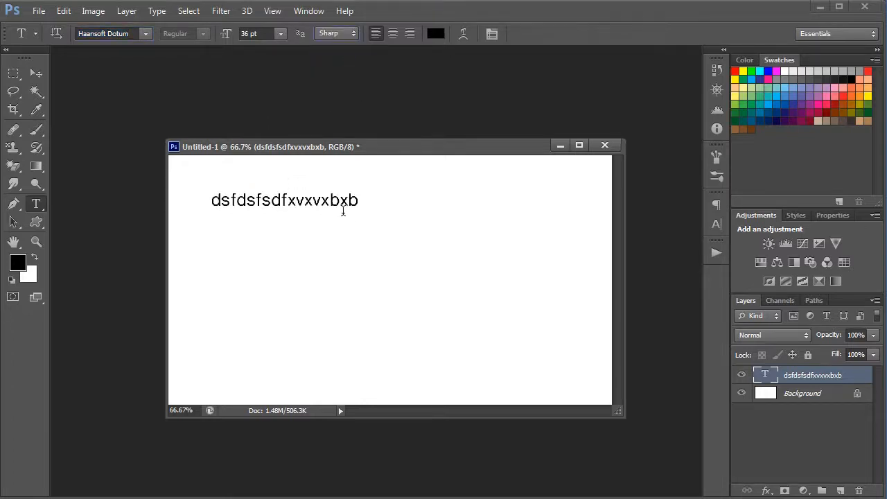
pyautogui.moveTo(381, 184); pyautogui.dragTo(312, 244)
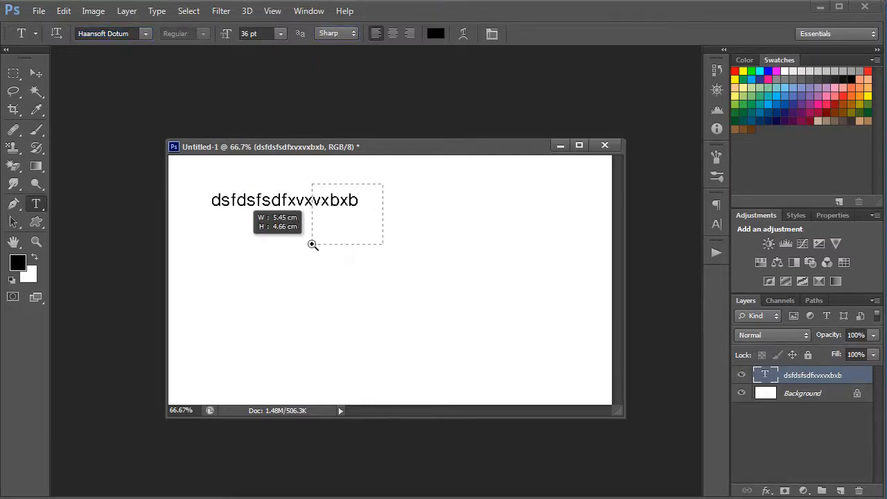
pyautogui.click(333, 30)
pyautogui.click(339, 47)
pyautogui.click(351, 34)
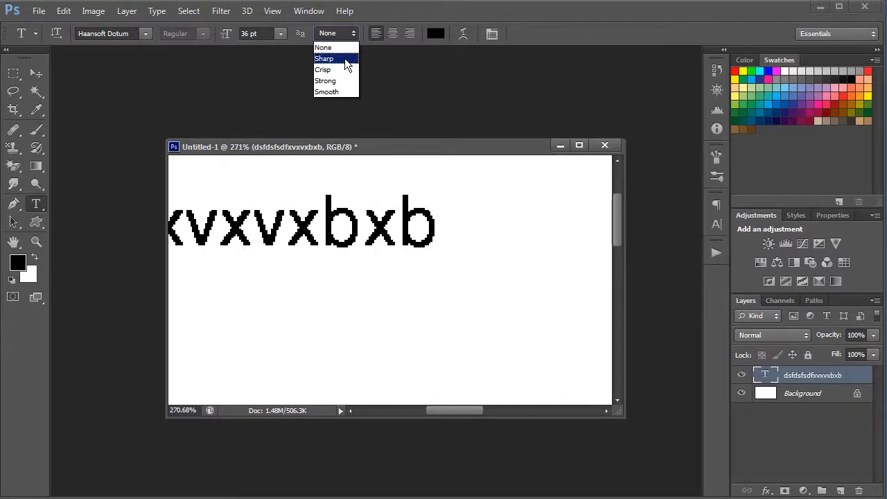
pyautogui.click(345, 60)
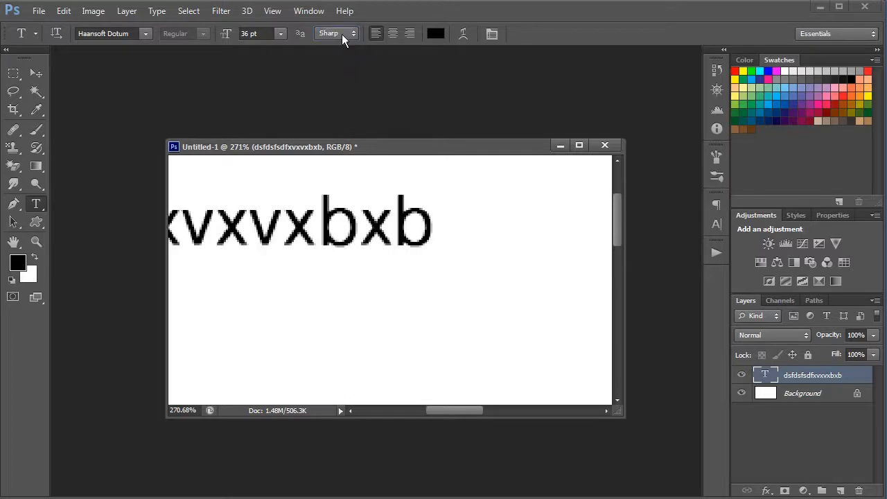
pyautogui.click(343, 33)
pyautogui.click(336, 72)
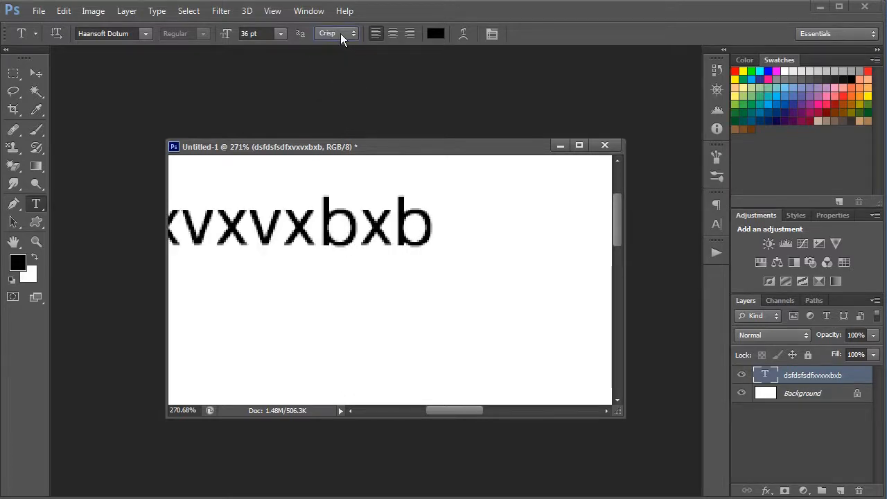
pyautogui.click(340, 33)
pyautogui.click(339, 82)
# - Set the anti-aliasing method of the text to Smooth
pyautogui.click(348, 35)
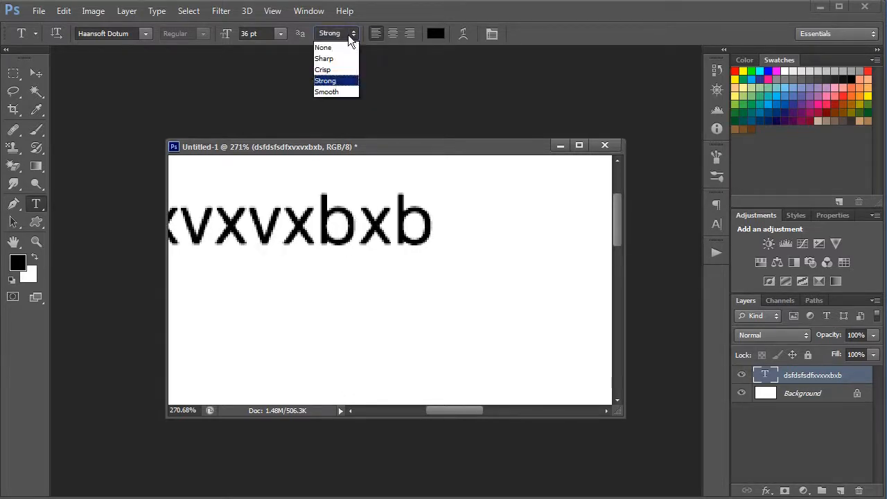
pyautogui.click(341, 92)
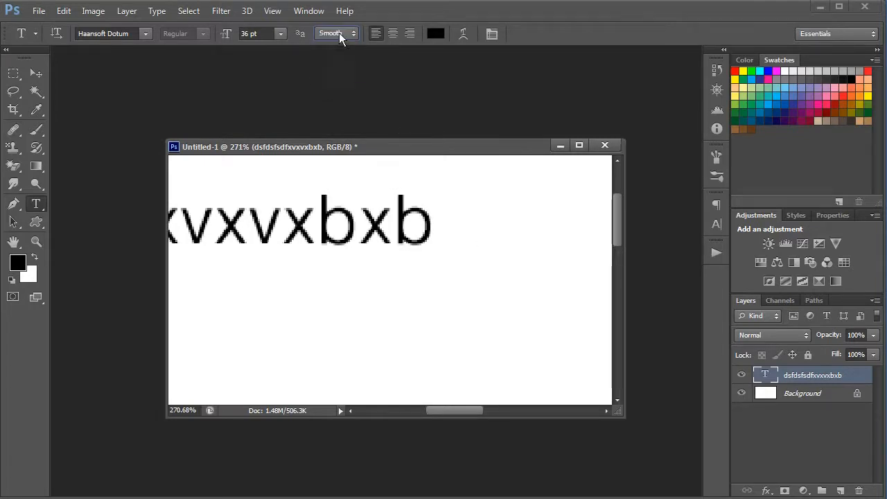
pyautogui.click(339, 33)
pyautogui.click(339, 92)
pyautogui.click(337, 32)
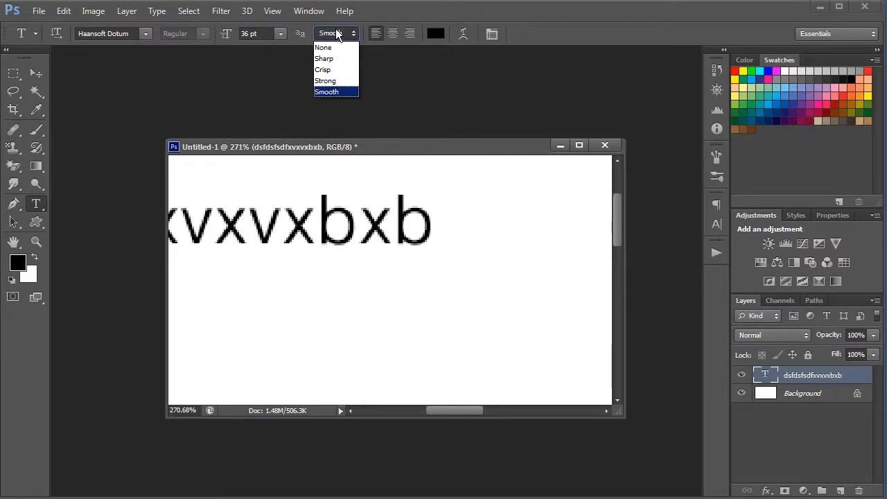
pyautogui.click(335, 34)
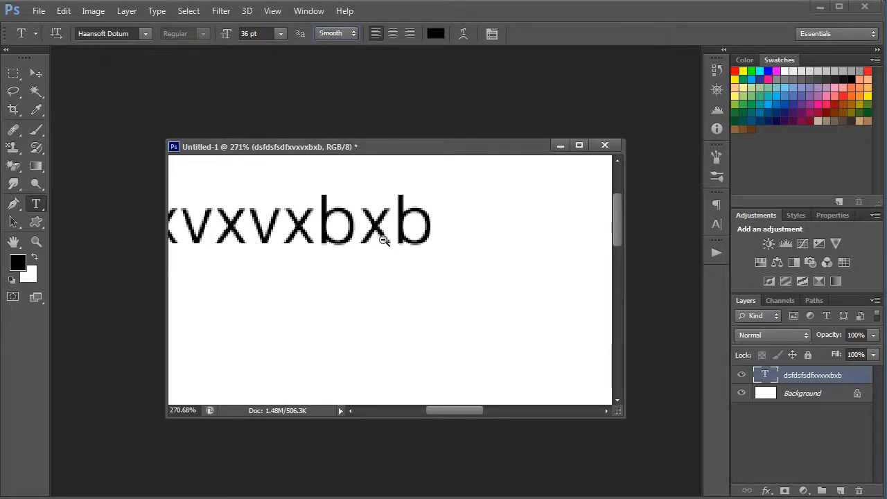
# - Reposition the text slightly toward the canvas middle and set its alignment to centered
pyautogui.keyDown('alt'); pyautogui.click(357, 236); pyautogui.keyUp('alt')
pyautogui.moveTo(356, 214); pyautogui.dragTo(470, 238)
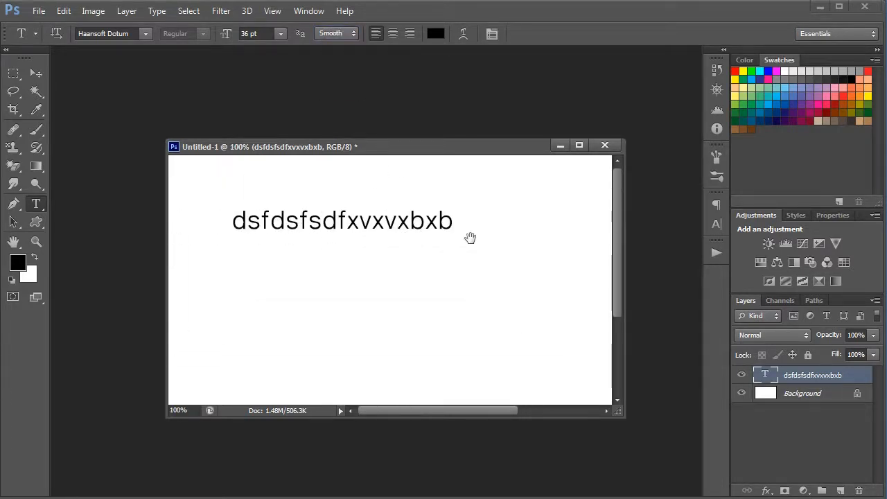
pyautogui.moveTo(301, 228); pyautogui.dragTo(329, 235)
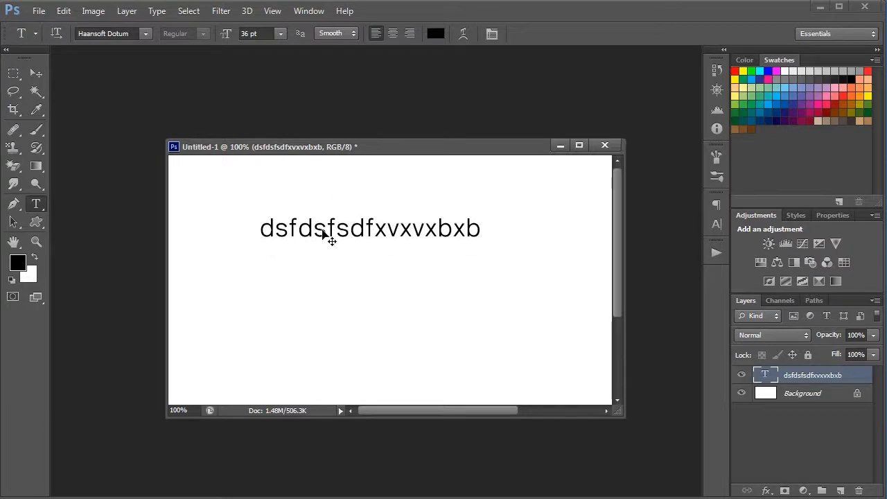
pyautogui.click(389, 35)
pyautogui.moveTo(271, 233); pyautogui.dragTo(394, 234)
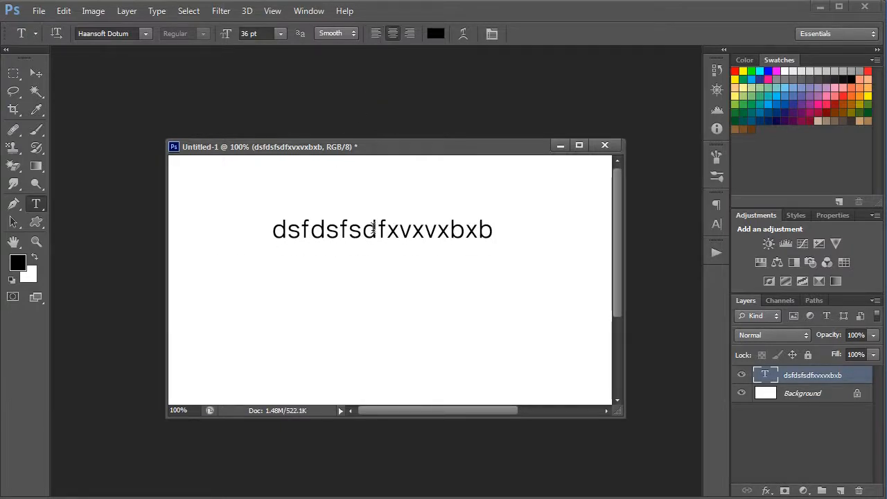
# - Try right, center and left alignment while appending "cvcxvxvcx" and "cxvxcv" to the text, and discard the edit
pyautogui.click(404, 232)
pyautogui.click(408, 34)
pyautogui.click(388, 239)
pyautogui.write('cvcxvxvcx')
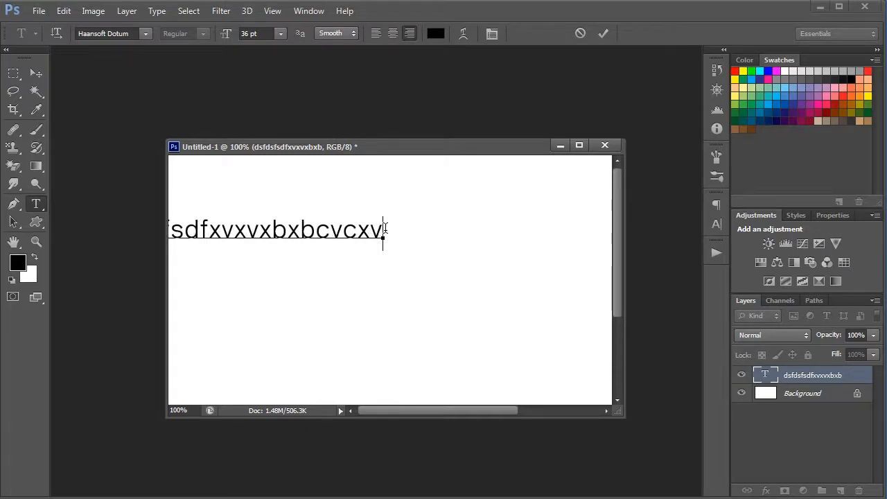
pyautogui.click(393, 36)
pyautogui.write('cxvxcv')
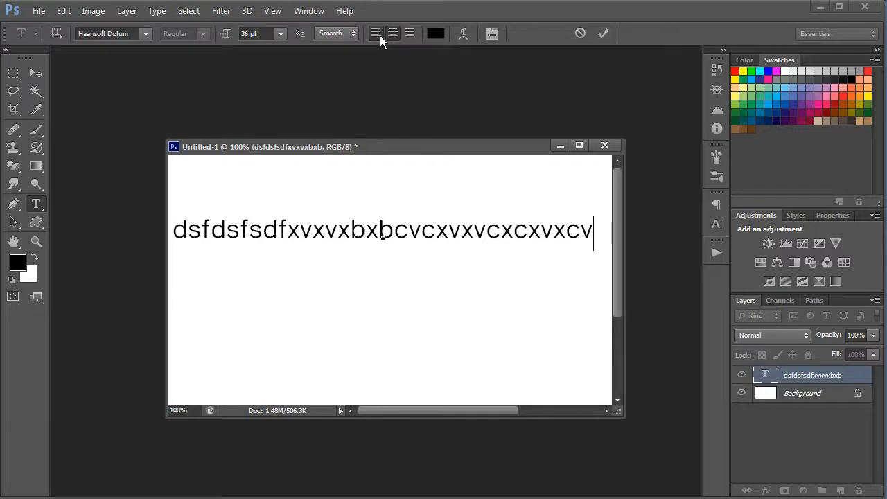
pyautogui.click(379, 36)
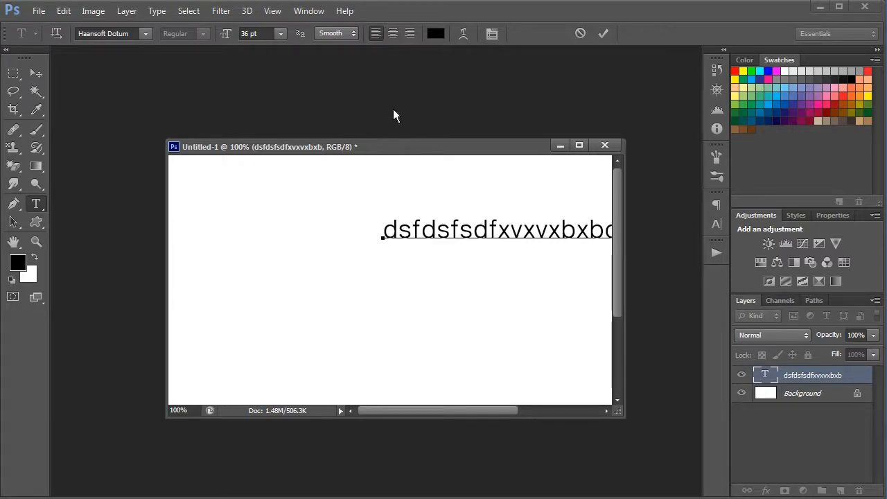
pyautogui.press('Escape')
# - Display the character settings of the text layer, followed by its paragraph settings
pyautogui.keyDown('ctrl'); pyautogui.keyDown('alt'); pyautogui.click(373, 248); pyautogui.keyUp('alt'); pyautogui.keyUp('ctrl')
pyautogui.keyDown('ctrl'); pyautogui.keyDown('alt'); pyautogui.click(373, 248); pyautogui.keyUp('alt'); pyautogui.keyUp('ctrl')
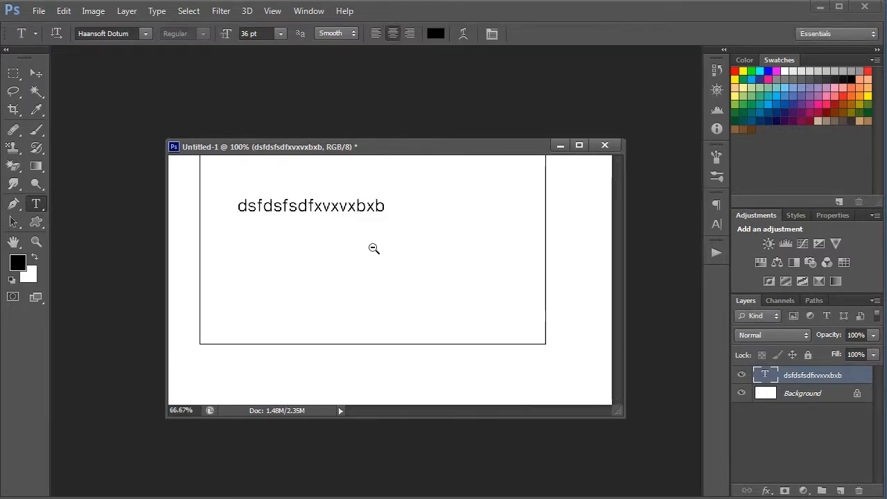
pyautogui.keyDown('ctrl'); pyautogui.keyDown('alt'); pyautogui.click(373, 248); pyautogui.keyUp('alt'); pyautogui.keyUp('ctrl')
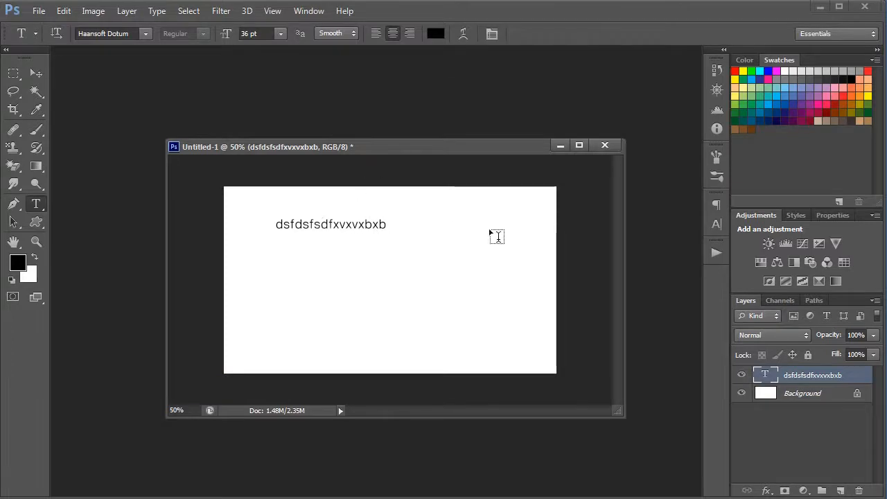
pyautogui.moveTo(505, 148); pyautogui.dragTo(451, 158)
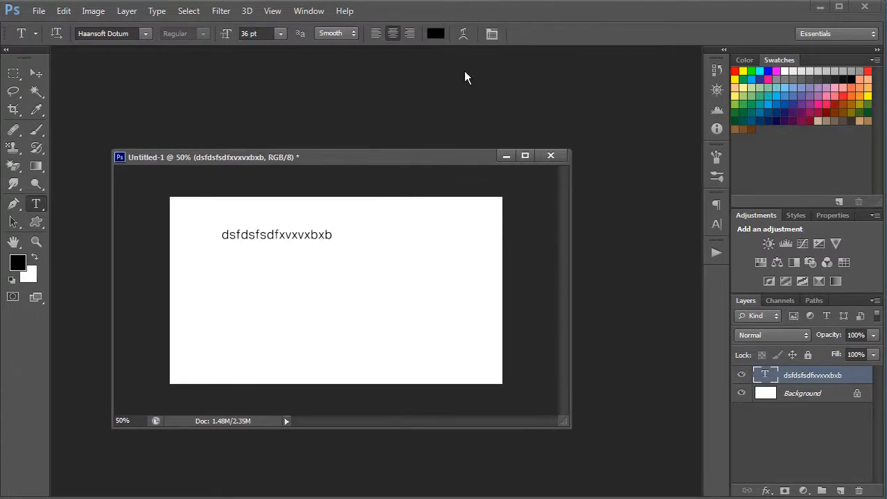
pyautogui.click(484, 33)
pyautogui.click(485, 32)
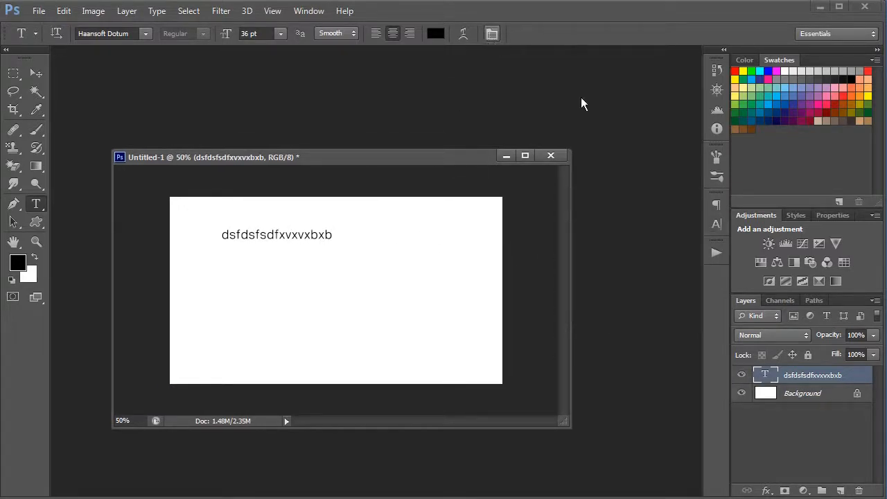
pyautogui.click(717, 224)
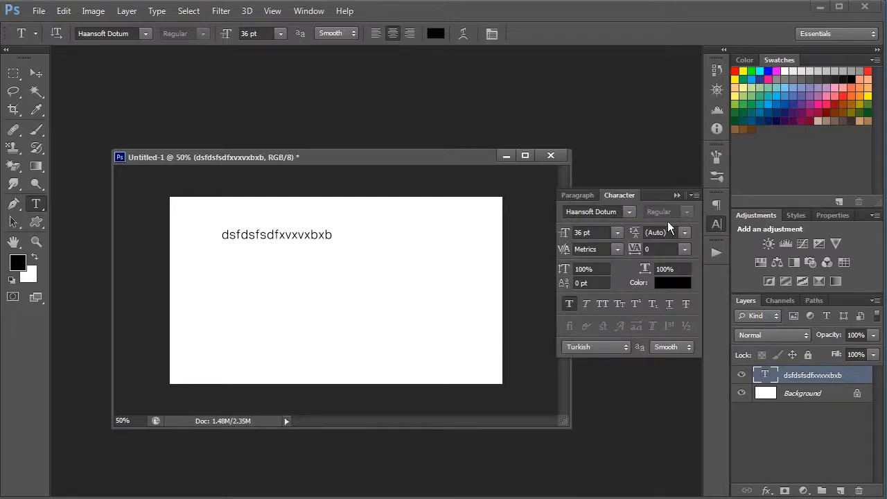
pyautogui.click(579, 195)
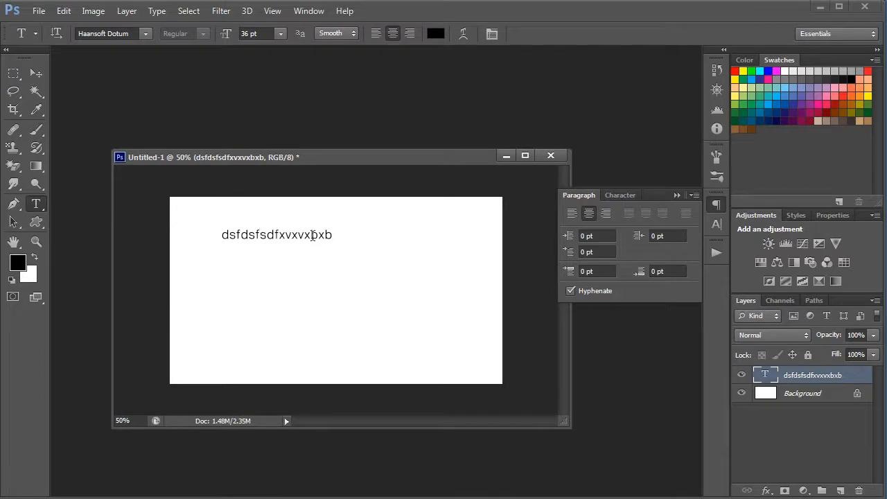
# - Replace the layer's text with "nori-sum.tistory.com" and commit the edit
pyautogui.moveTo(340, 239); pyautogui.dragTo(184, 238)
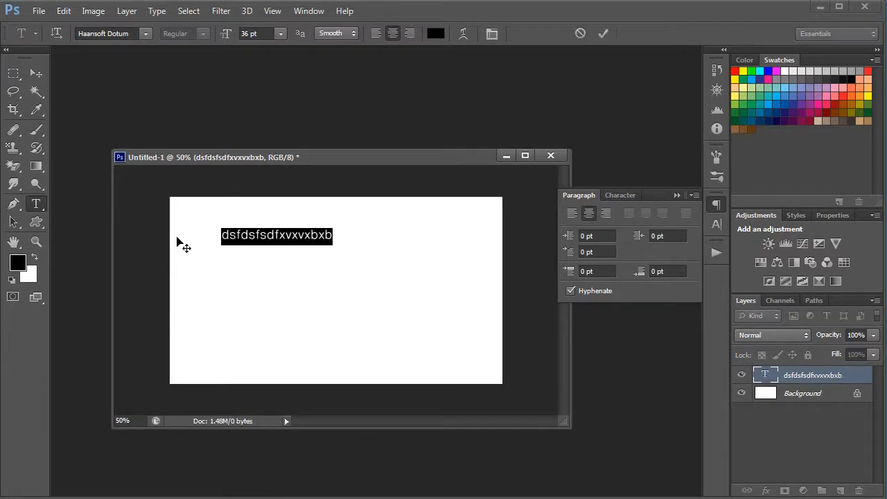
pyautogui.write('nori-sum tistory.c')
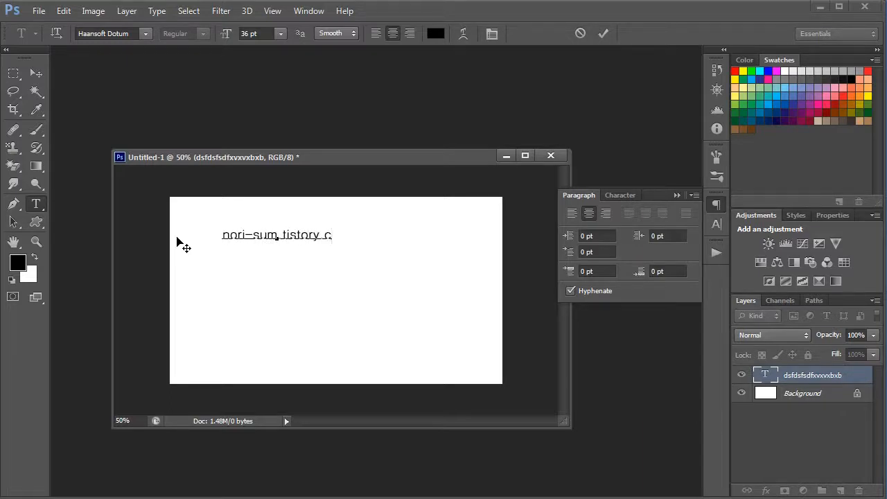
pyautogui.write('om')
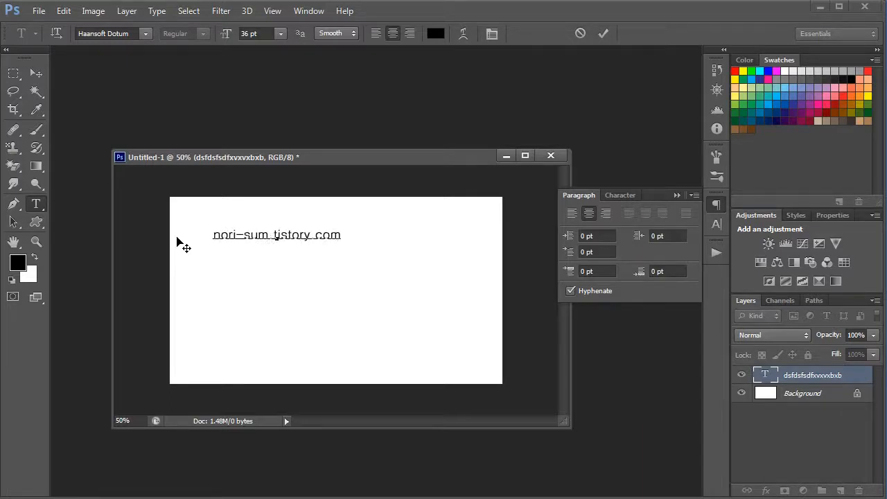
pyautogui.hotkey('ctrl', 'Return')
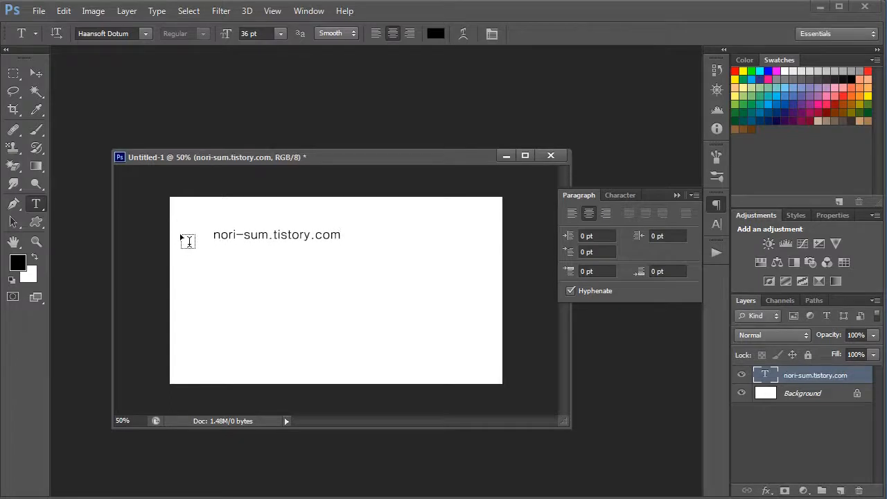
# - Left-align the text and append a copy of "nori-sum.tistory.com" to the end of the same line
pyautogui.click(572, 217)
pyautogui.moveTo(377, 235); pyautogui.dragTo(194, 222)
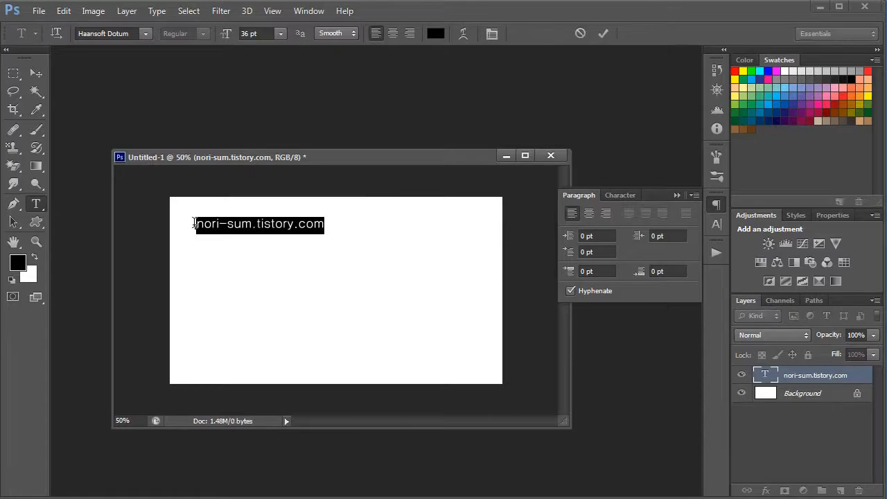
pyautogui.click(323, 224)
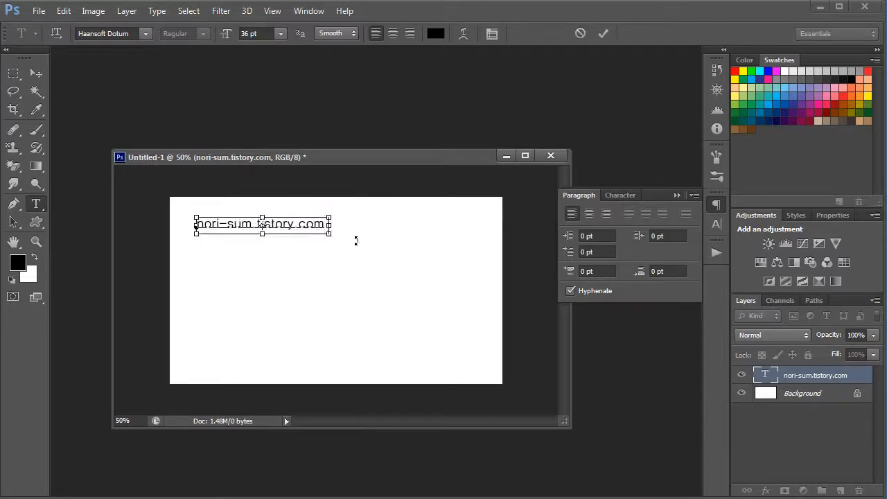
pyautogui.moveTo(326, 224); pyautogui.dragTo(204, 221)
pyautogui.hotkey('ctrl', 'c')
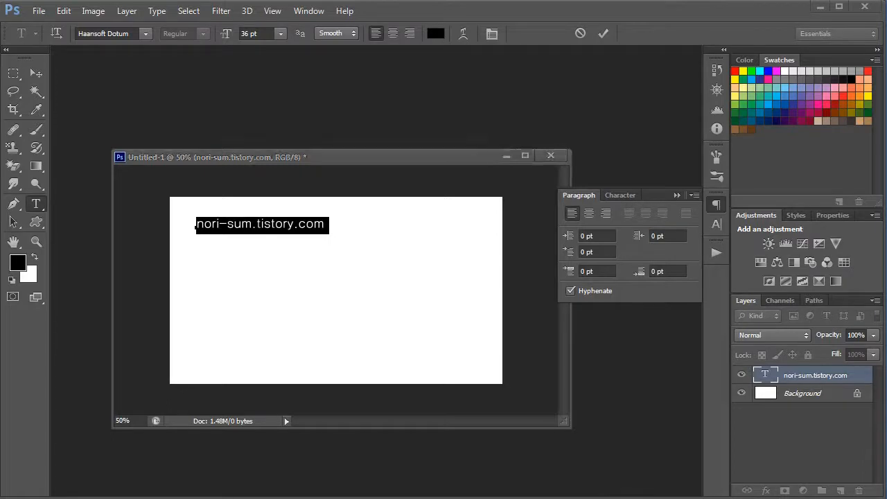
pyautogui.click(329, 227)
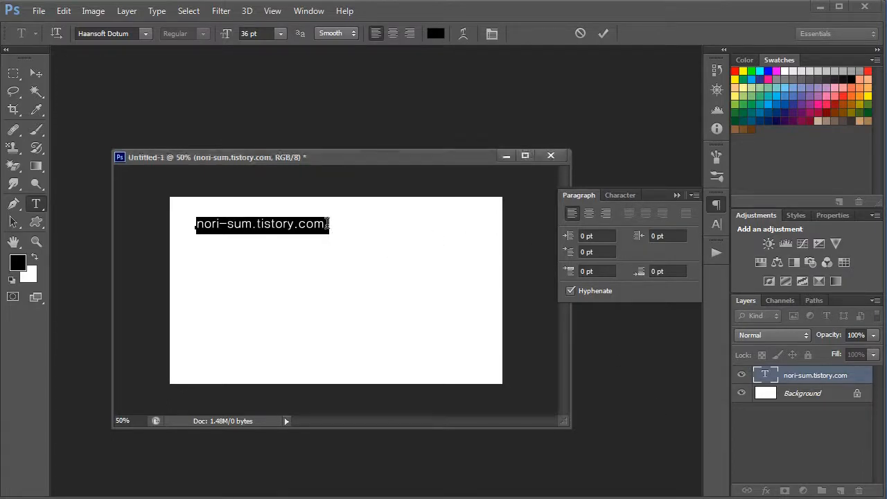
pyautogui.click(329, 226)
pyautogui.hotkey('ctrl', 'v')
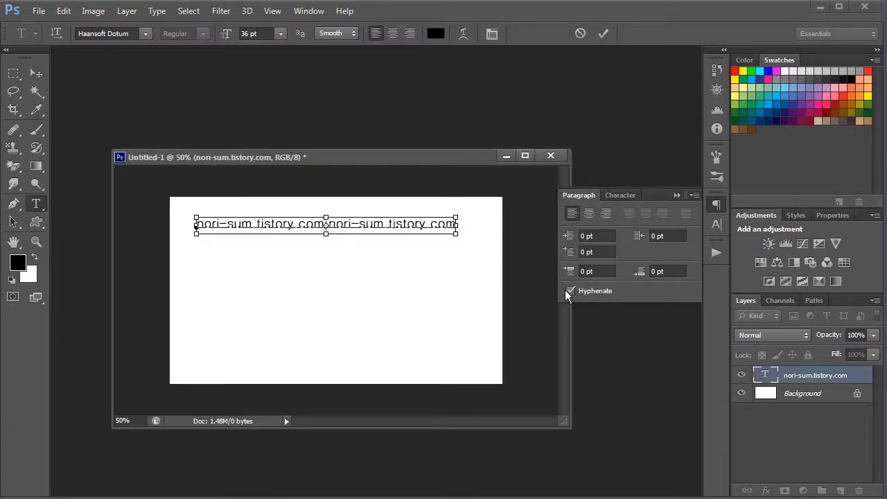
# - Add more lines of repeated "nori-sum.tistory.com" until the text block has eight lines, and commit the edit
pyautogui.press('Return')
pyautogui.hotkey('ctrl', 'v')
pyautogui.press('Return')
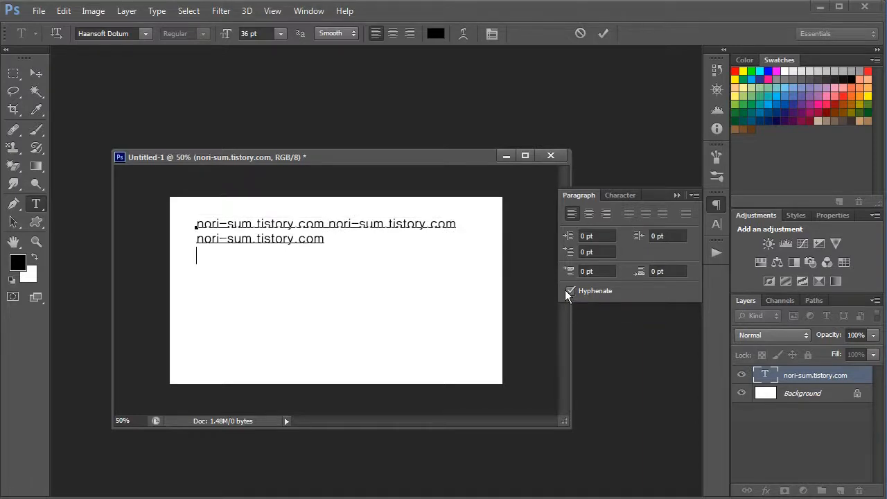
pyautogui.press('BackSpace')
pyautogui.hotkey('ctrl', 'v')
pyautogui.press('Return')
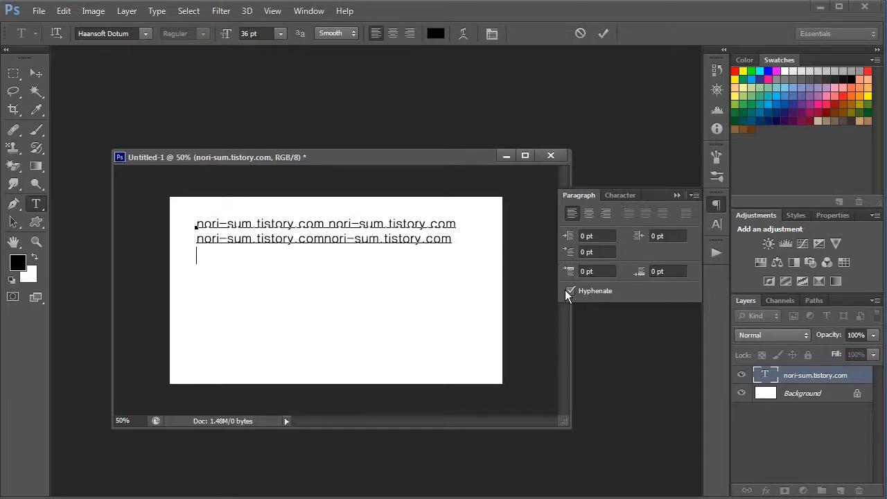
pyautogui.hotkey('ctrl', 'v')
pyautogui.press('Return')
pyautogui.hotkey('ctrl', 'v')
pyautogui.hotkey('ctrl', 'Return')
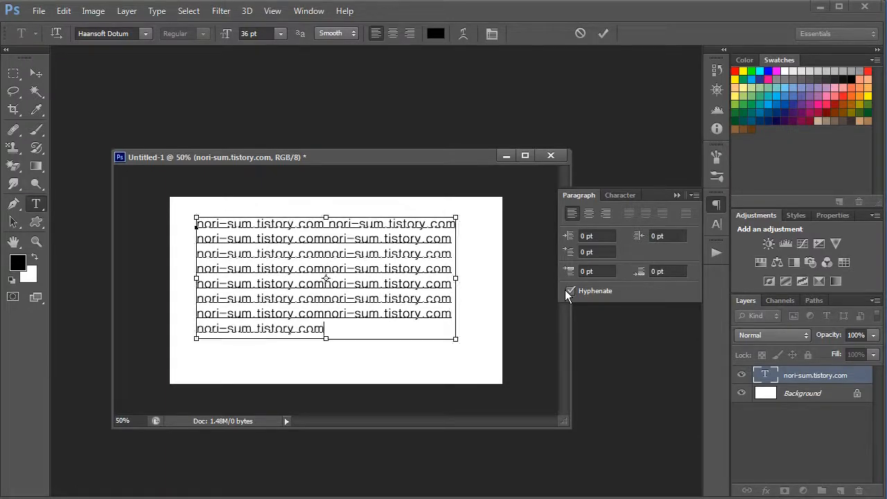
pyautogui.hotkey('ctrl', 'Return')
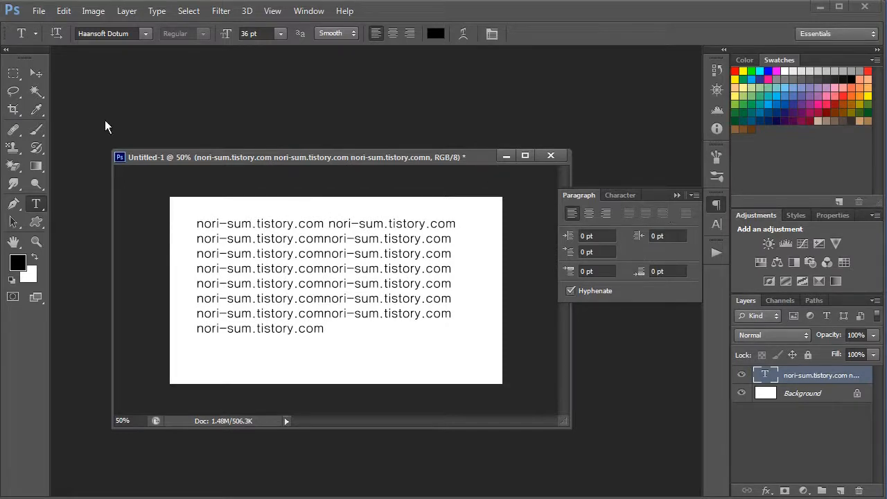
# - Try a left margin indent of 45.2 pt on the first two lines and reset it to 0
pyautogui.click(40, 75)
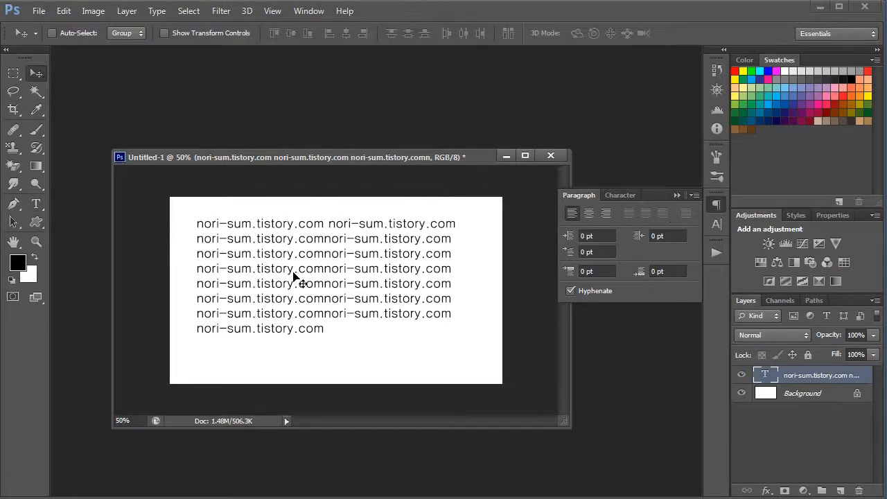
pyautogui.click(37, 204)
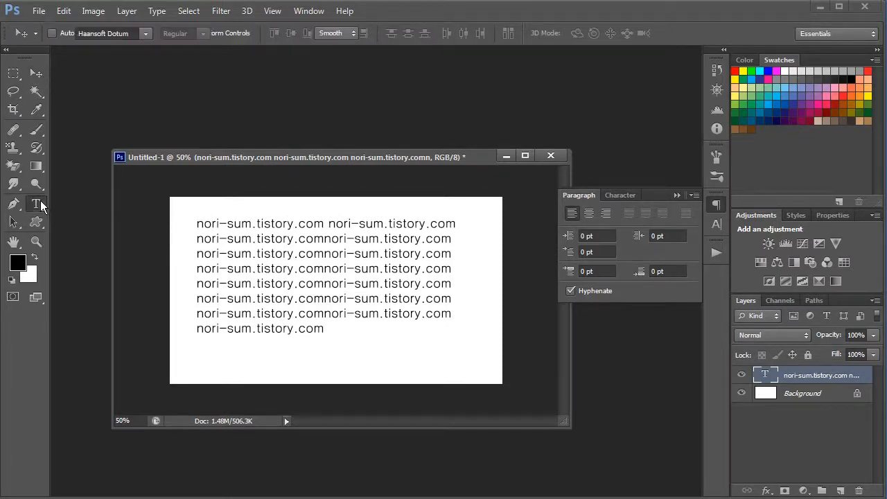
pyautogui.click(571, 237)
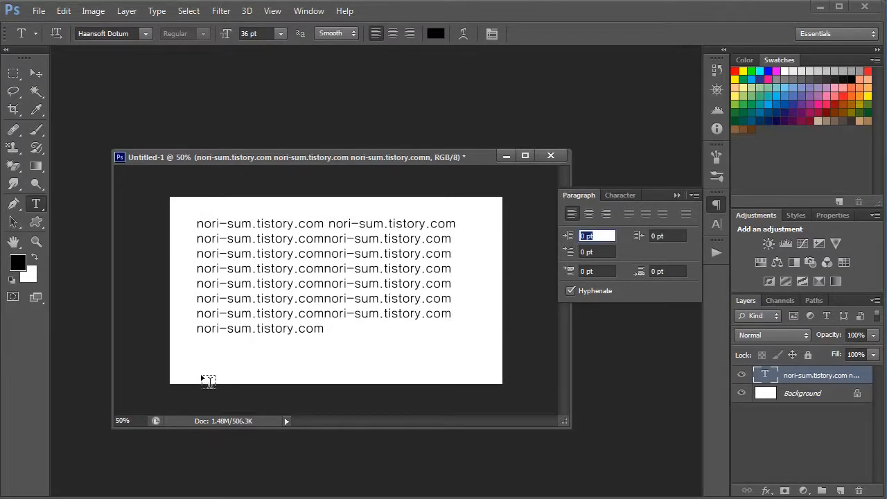
pyautogui.moveTo(196, 221); pyautogui.dragTo(433, 241)
pyautogui.click(597, 236)
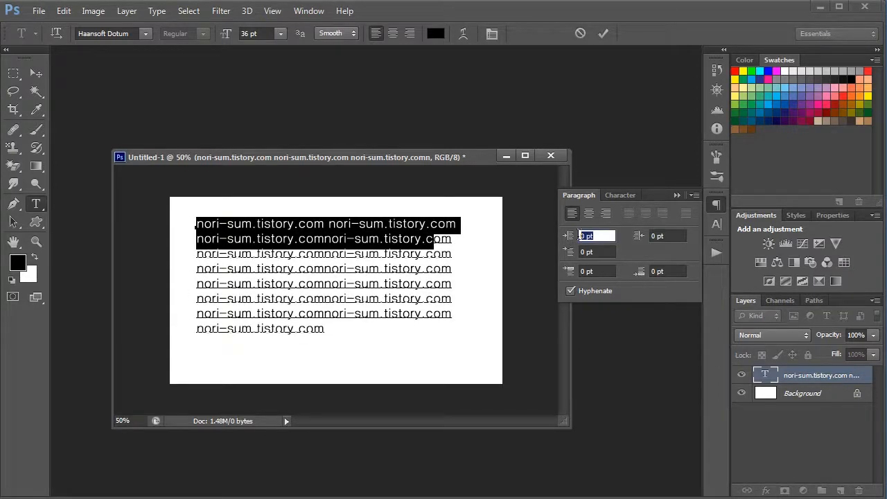
pyautogui.moveTo(572, 238); pyautogui.dragTo(885, 244)
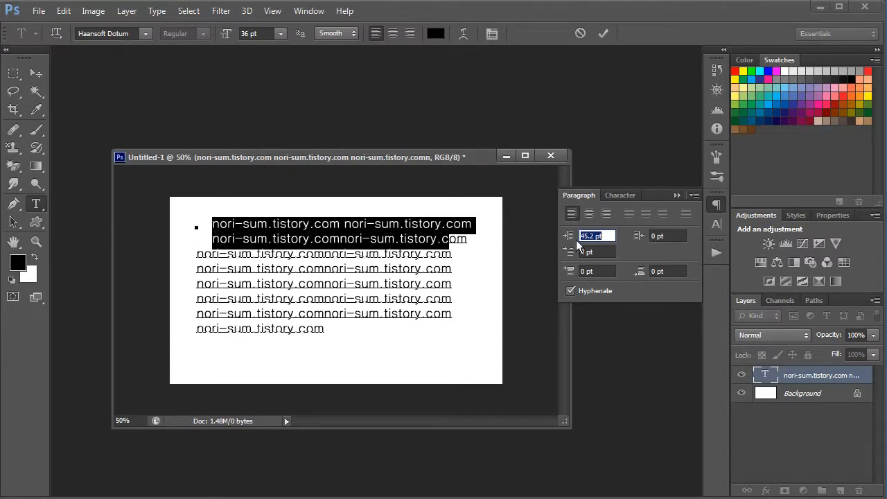
pyautogui.write('0')
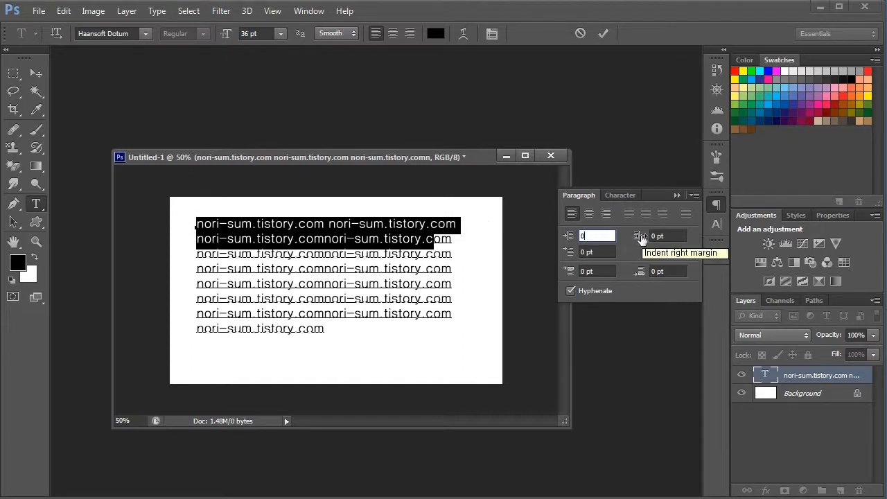
# - Try a right margin indent of -21.9 pt on the first two lines, and set it to 17.6 pt instead
pyautogui.moveTo(639, 239); pyautogui.dragTo(326, 220)
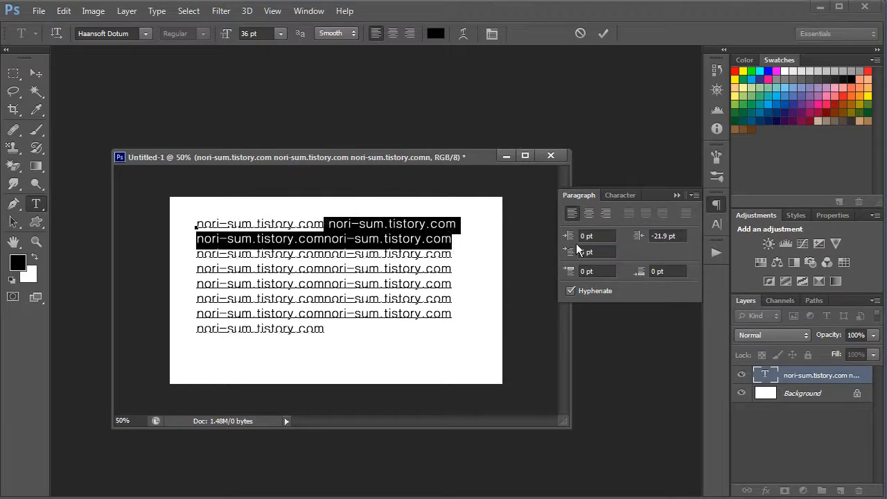
pyautogui.moveTo(638, 239); pyautogui.dragTo(859, 239)
pyautogui.moveTo(326, 328); pyautogui.dragTo(296, 313)
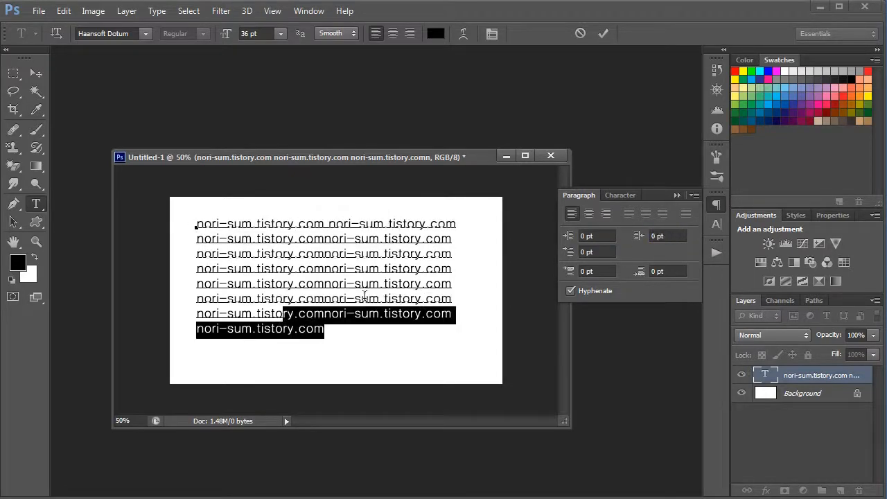
pyautogui.moveTo(647, 234); pyautogui.dragTo(267, 346)
# - Set the first two lines' first-line indent to 35.15 pt and left margin indent to 24.85 pt, and commit the edit
pyautogui.moveTo(241, 225); pyautogui.dragTo(256, 239)
pyautogui.click(196, 223)
pyautogui.moveTo(196, 223); pyautogui.dragTo(351, 236)
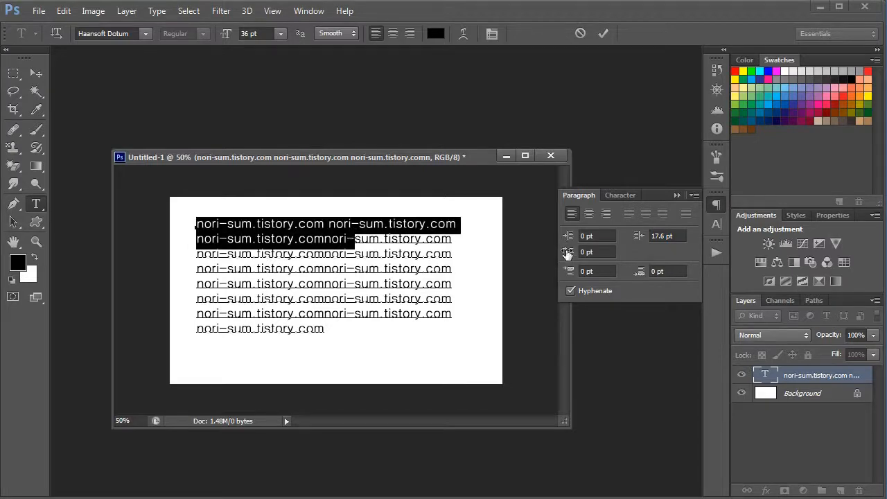
pyautogui.moveTo(569, 252); pyautogui.dragTo(623, 253)
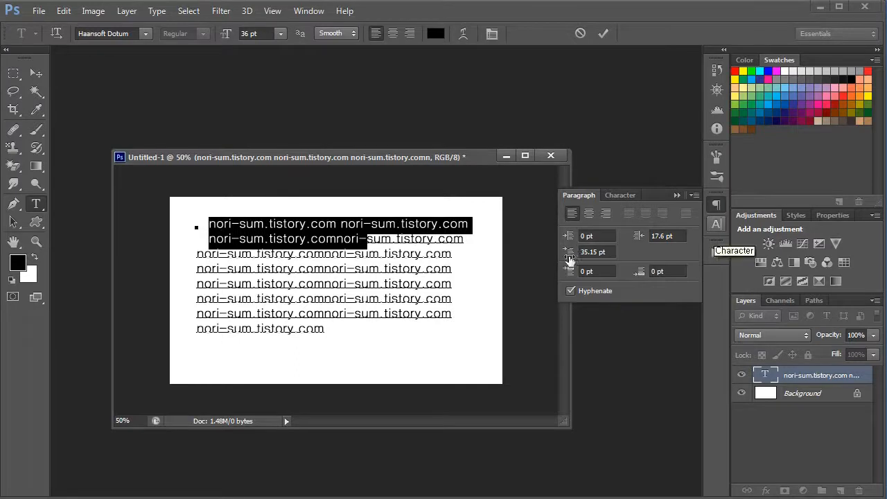
pyautogui.moveTo(569, 235); pyautogui.dragTo(615, 233)
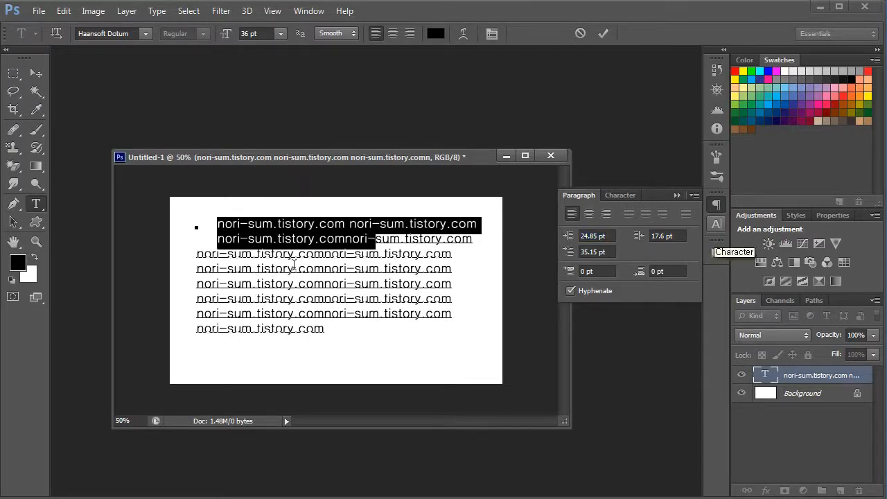
pyautogui.hotkey('ctrl', 'Return')
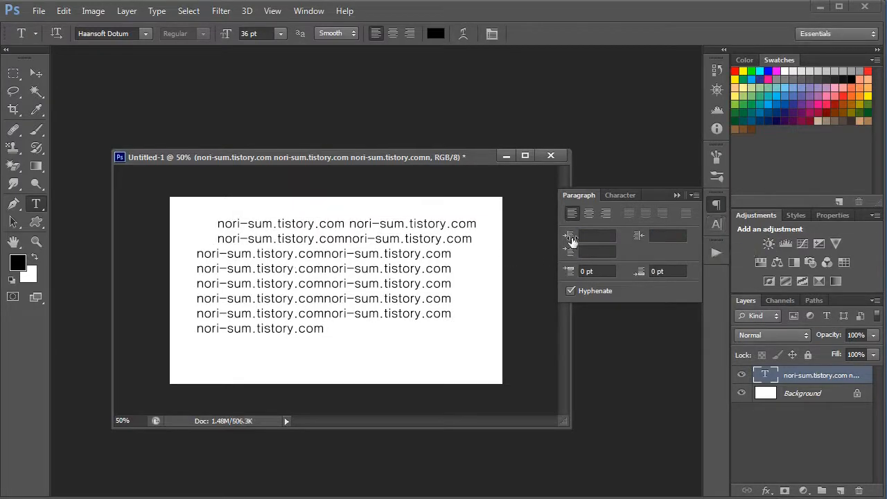
pyautogui.click(318, 231)
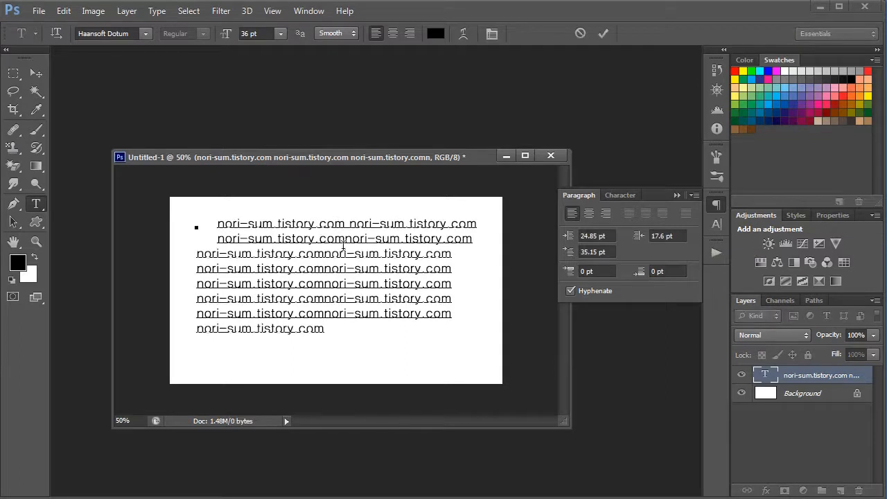
pyautogui.click(36, 73)
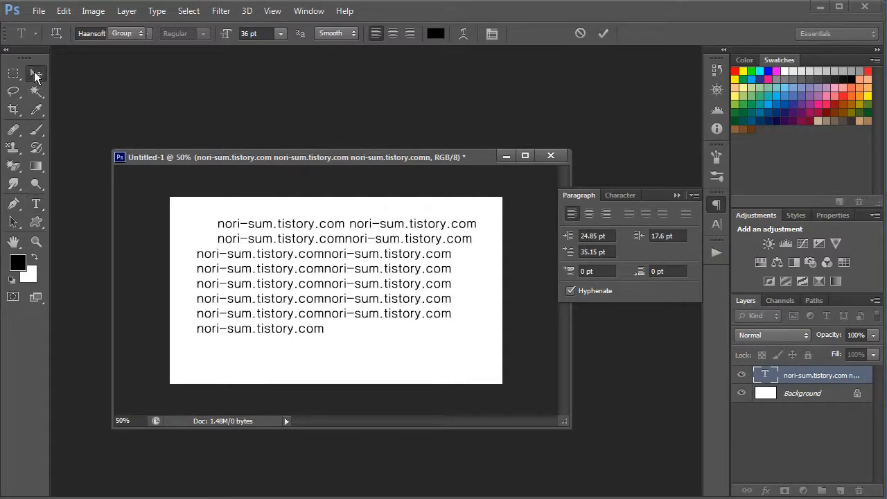
pyautogui.click(37, 203)
pyautogui.click(217, 218)
pyautogui.hotkey('ctrl', 'a')
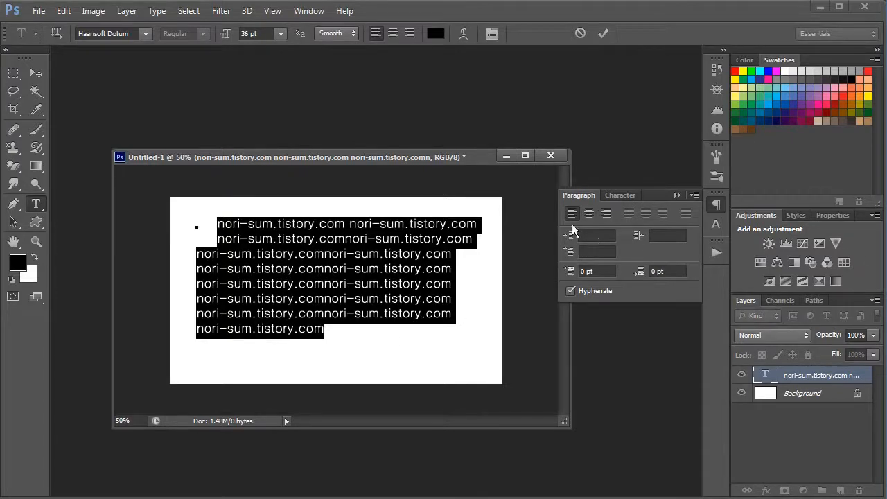
pyautogui.click(592, 237)
pyautogui.press('Return')
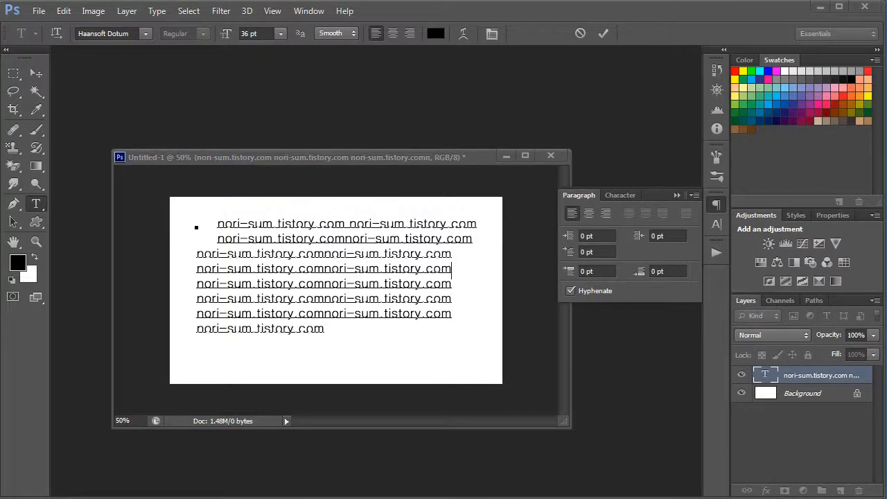
pyautogui.moveTo(260, 239); pyautogui.dragTo(365, 301)
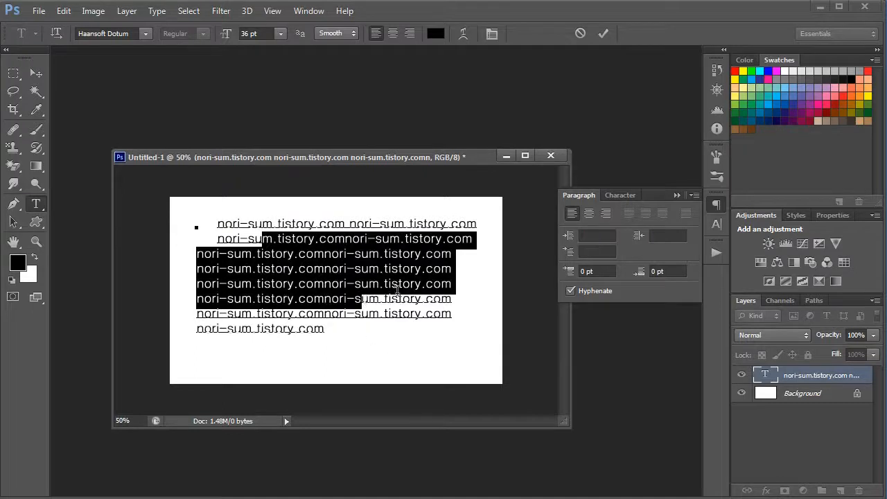
pyautogui.hotkey('ctrl', 'Return')
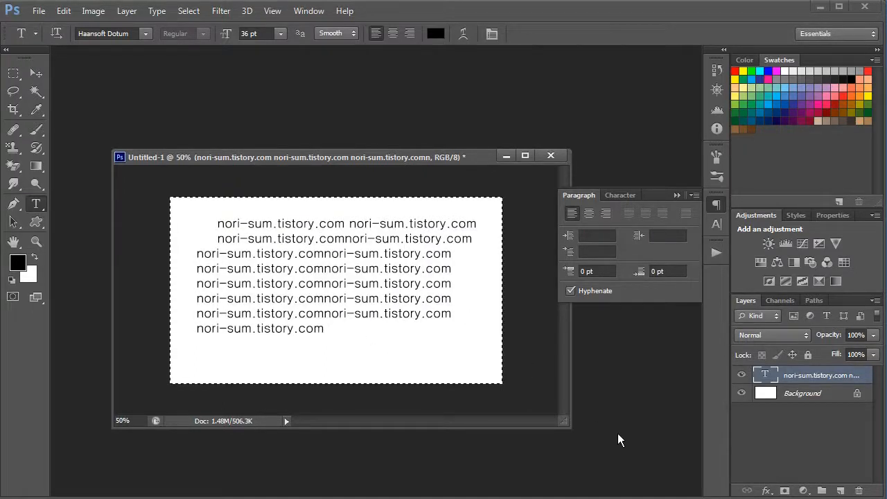
# - Delete the text layer
pyautogui.click(859, 491)
pyautogui.press('Return')
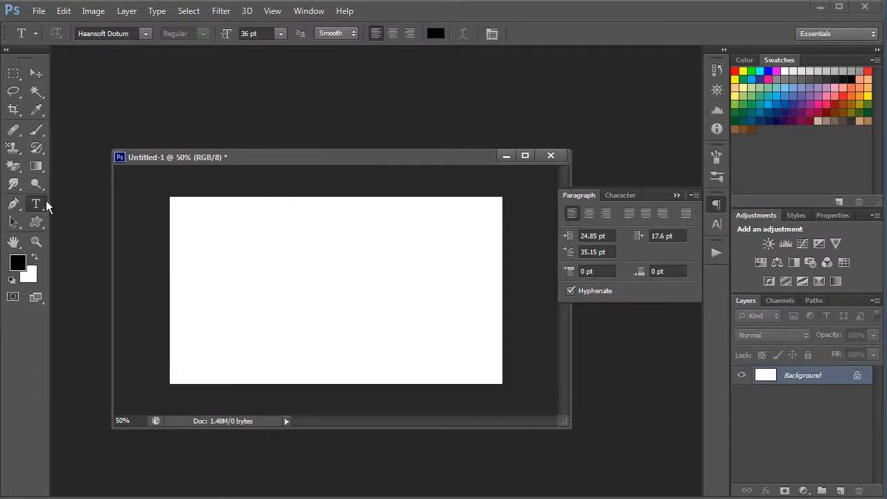
# - Draw a paragraph text box across most of the canvas and enter a line of filler letters beginning "czxczxx"
pyautogui.moveTo(207, 218); pyautogui.dragTo(470, 360)
pyautogui.write('CZXCZXX')
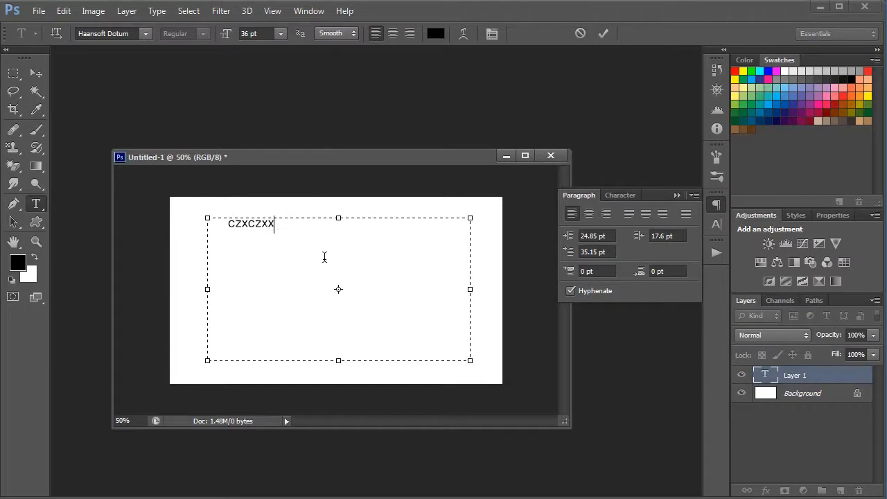
pyautogui.write('CXZCZXCZXCZCZX CZXCZXCZXZ')
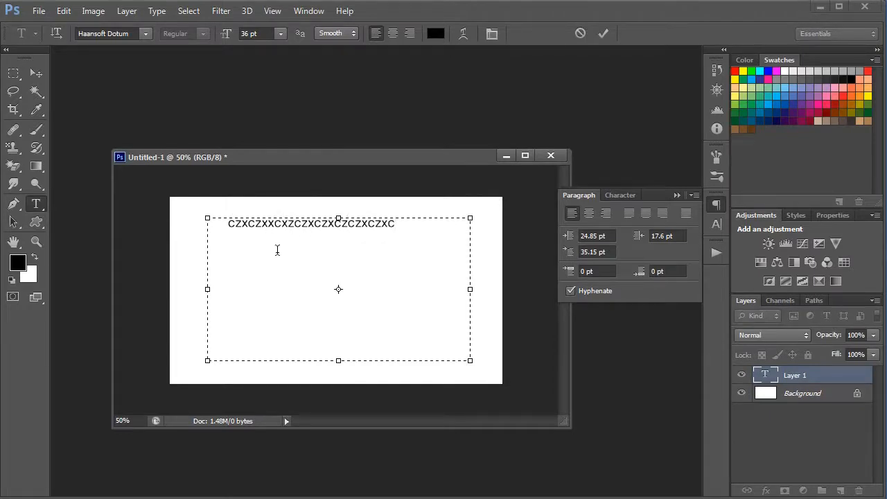
# - Add four lines each holding "nori-sum.tistory.com" twice and a fifth line holding it once, and commit the text
pyautogui.press('Return')
pyautogui.write('nori-sum.tistory.com')
pyautogui.write('nori-sum.tistory.com')
pyautogui.press('Return')
pyautogui.hotkey('ctrl', 'v')
pyautogui.hotkey('ctrl', 'v')
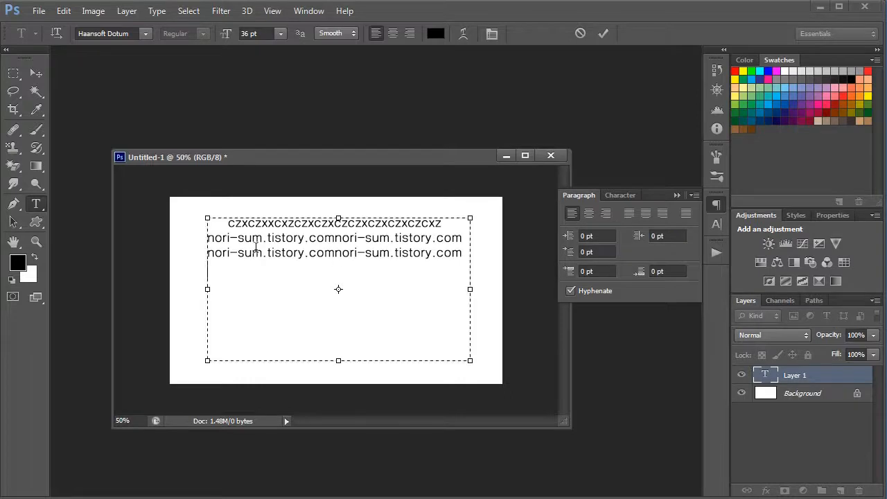
pyautogui.press('Return')
pyautogui.write('nori-sum.tistory.com')
pyautogui.write('nori-sum.tistory.com')
pyautogui.press('Return')
pyautogui.hotkey('ctrl', 'v')
pyautogui.hotkey('ctrl', 'v')
pyautogui.press('Return')
pyautogui.write('nori-sum.tistory.com')
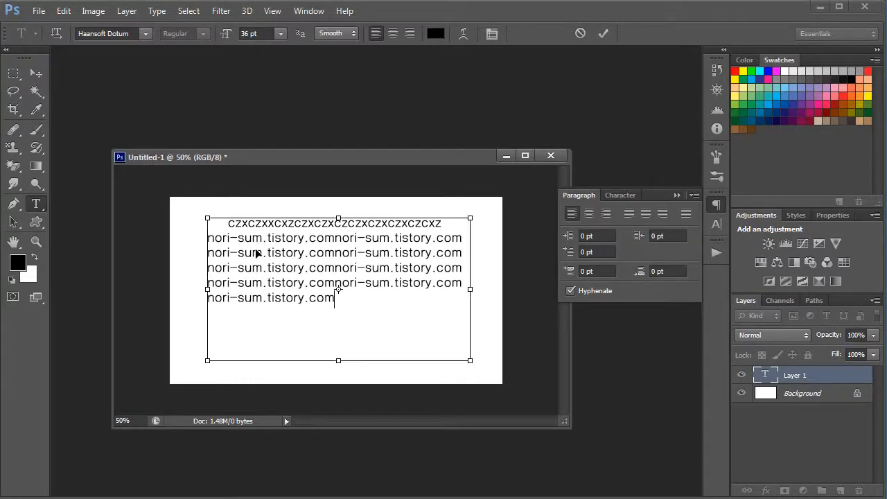
pyautogui.hotkey('ctrl', 'Return')
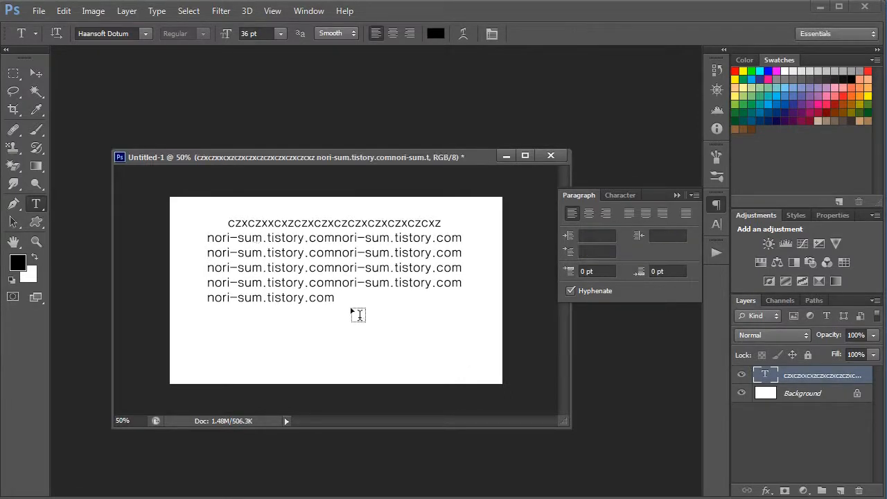
# - Try setting the left margin, right margin and first-line indents of all the text to 0 pt
pyautogui.click(338, 296)
pyautogui.hotkey('ctrl', 'a')
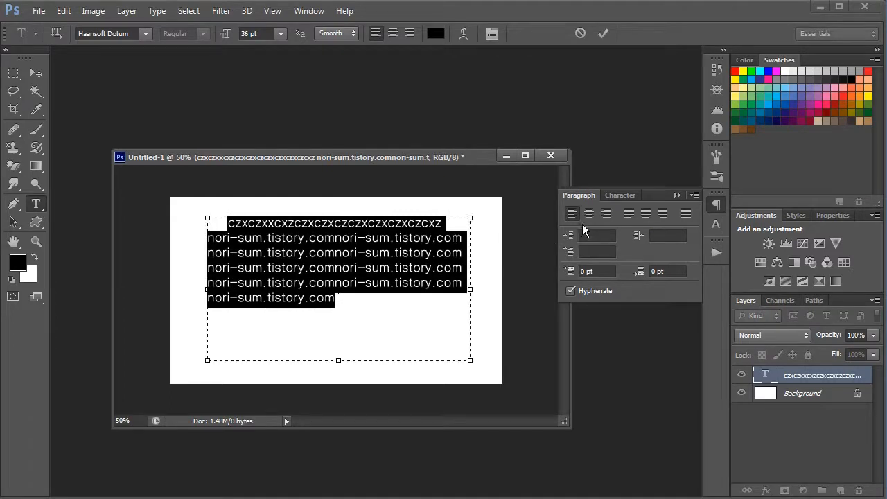
pyautogui.click(593, 235)
pyautogui.write('0')
pyautogui.press('Tab')
pyautogui.write('0')
pyautogui.press('Tab')
pyautogui.write('0')
pyautogui.press('Return')
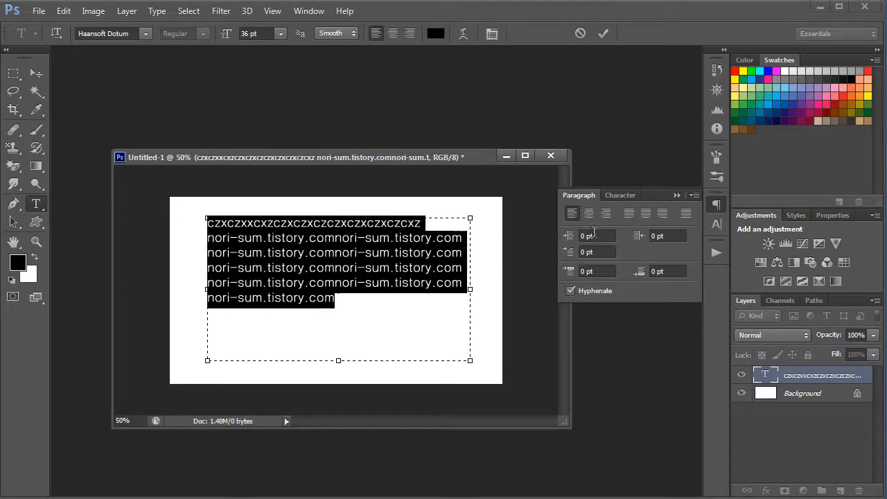
# - Try an indent on the first line of the text box, and leave text editing
pyautogui.click(325, 255)
pyautogui.moveTo(322, 223); pyautogui.dragTo(178, 223)
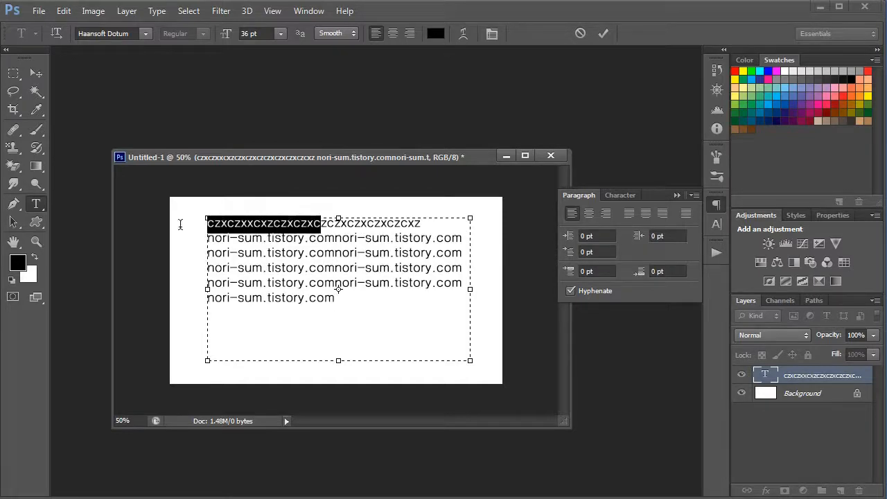
pyautogui.moveTo(570, 244); pyautogui.dragTo(719, 257)
pyautogui.click(332, 253)
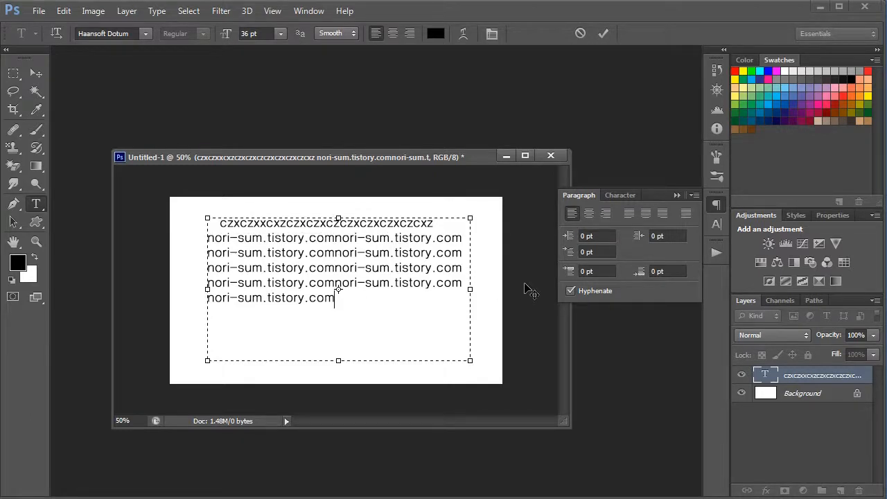
pyautogui.hotkey('ctrl', 'Return')
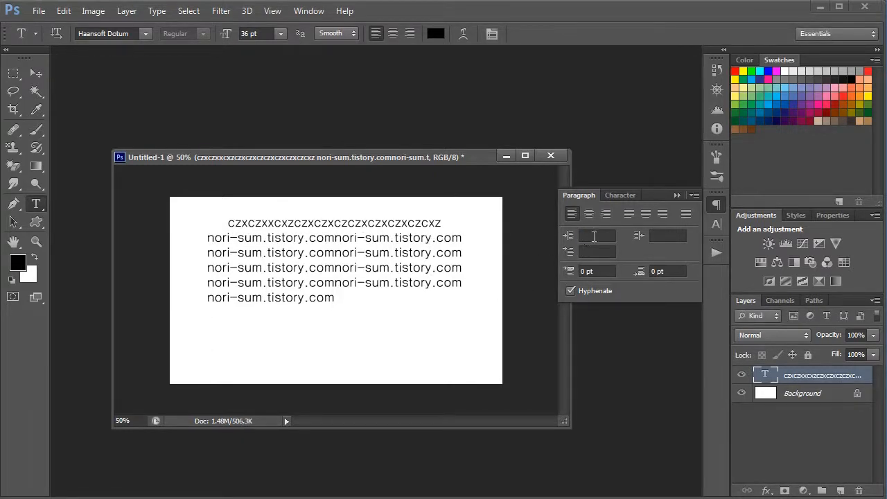
# - Set the left margin indent of the whole text layer to 0 pt
pyautogui.click(594, 236)
pyautogui.write('0')
pyautogui.press('Return')
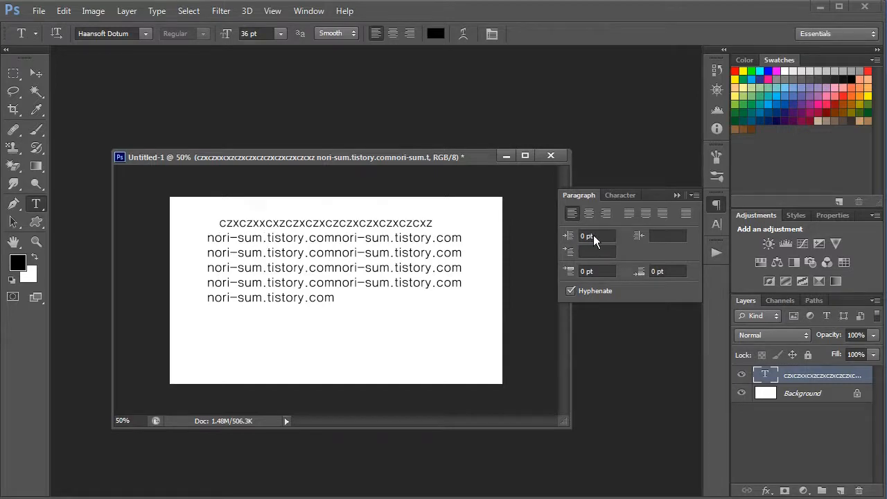
# - Set the first-line indent of the text box's first line to 0 pt, and commit the edit
pyautogui.click(341, 297)
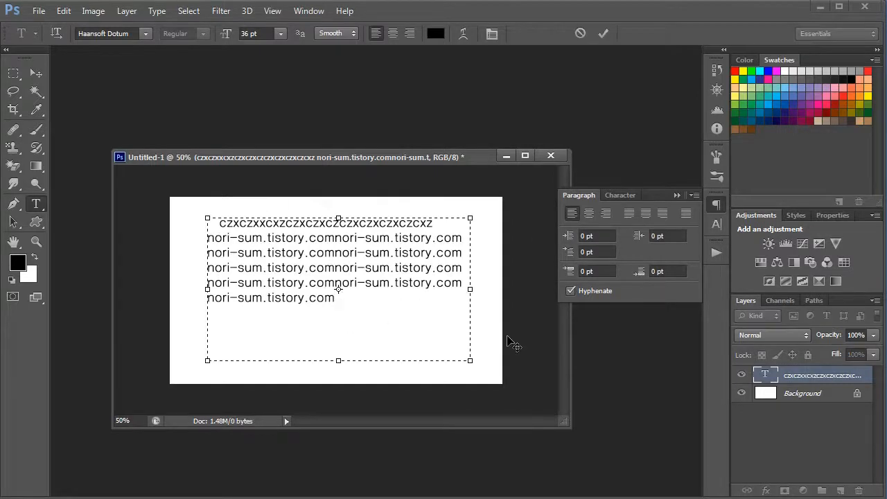
pyautogui.moveTo(437, 223); pyautogui.dragTo(221, 211)
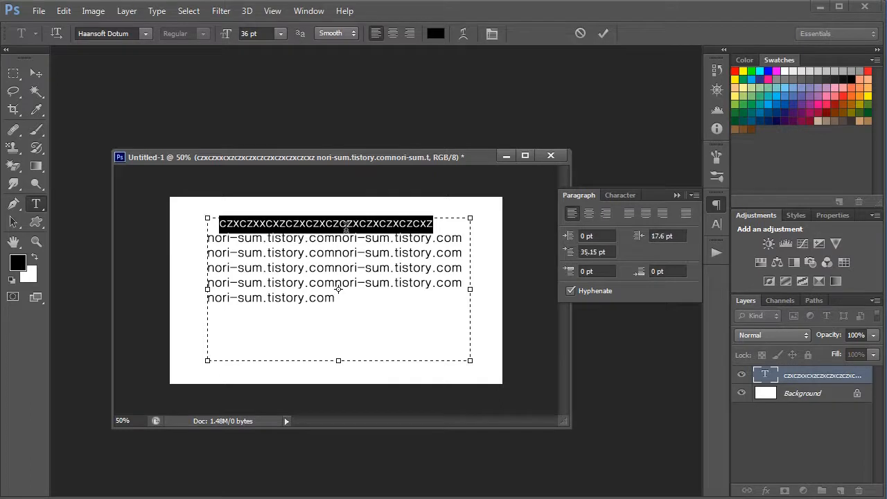
pyautogui.click(609, 252)
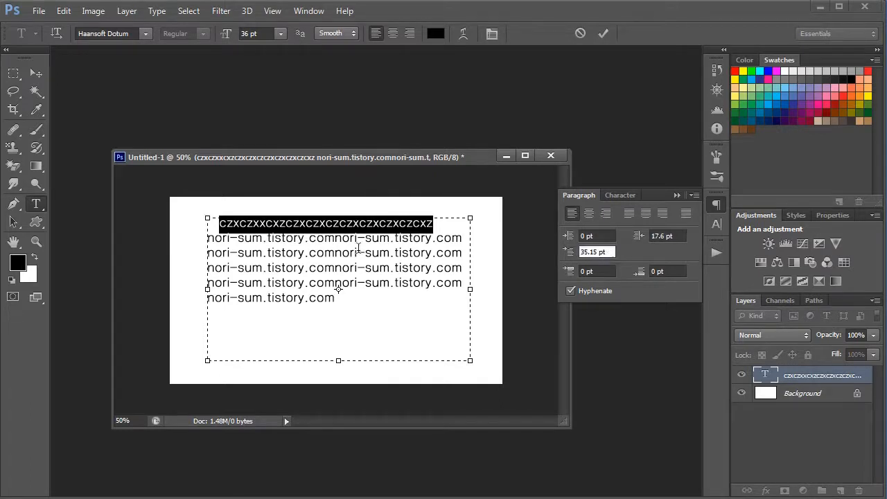
pyautogui.write('0')
pyautogui.click(611, 252)
pyautogui.write('0')
pyautogui.press('Return')
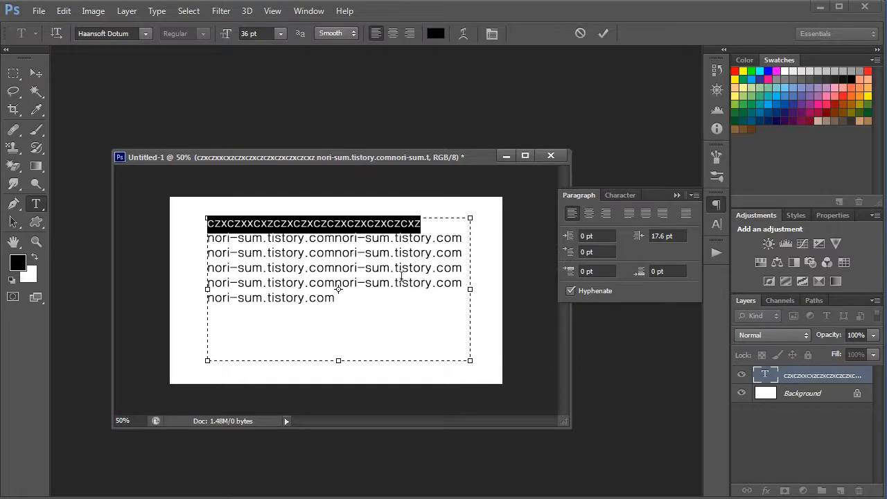
pyautogui.click(354, 299)
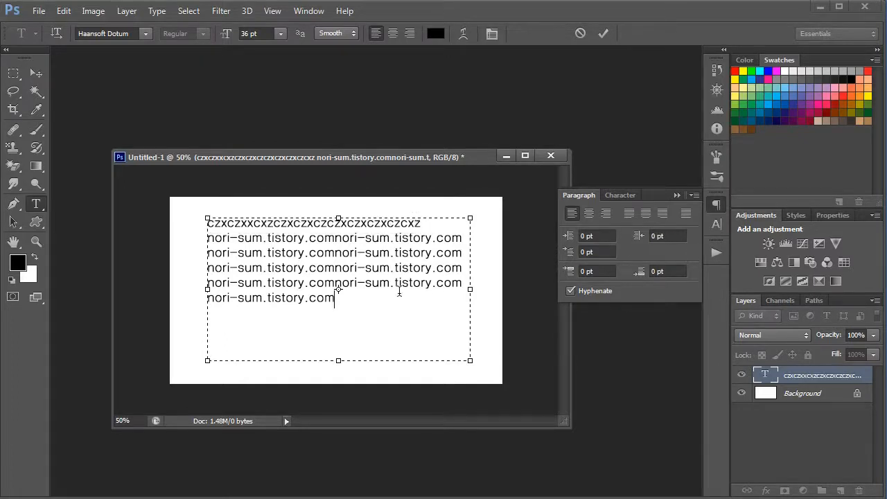
pyautogui.hotkey('ctrl', 'Return')
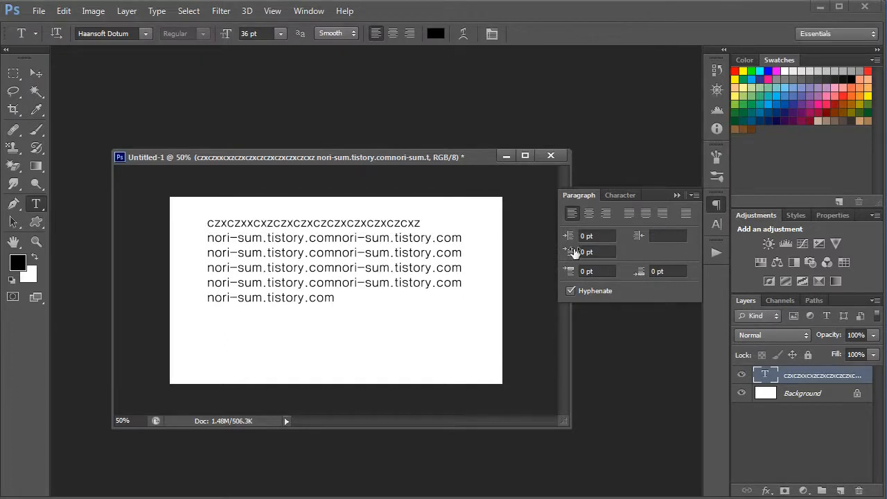
# - Try left margin indents of 14.3 pt, 5.9 pt and 14.8 pt on the whole text layer, and reset the value to 0 pt
pyautogui.moveTo(572, 243); pyautogui.dragTo(665, 239)
pyautogui.click(476, 236)
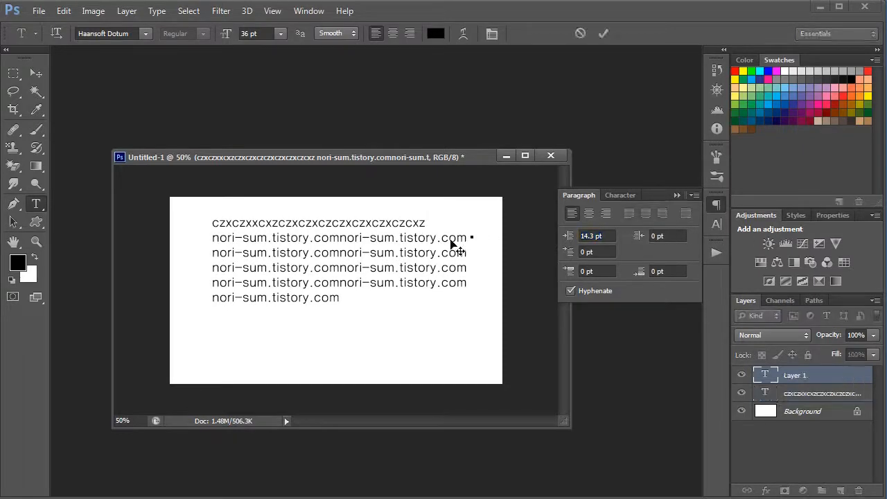
pyautogui.press('Escape')
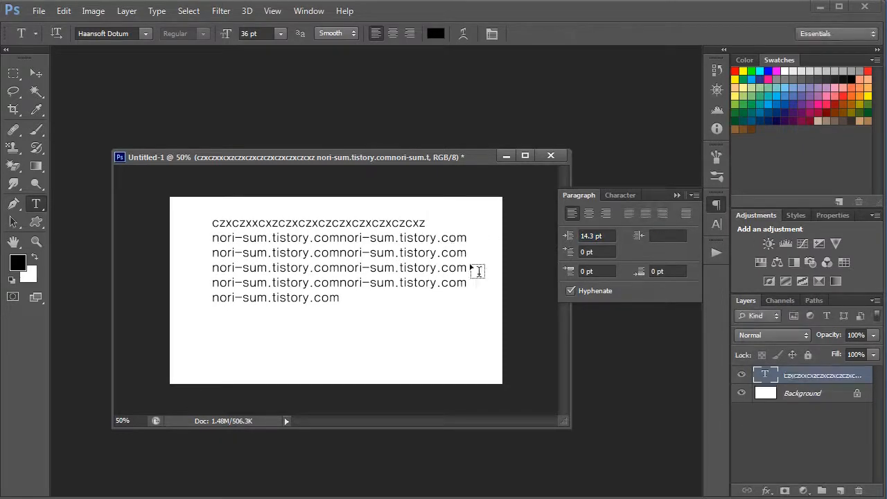
pyautogui.click(792, 425)
pyautogui.click(771, 375)
pyautogui.moveTo(570, 236); pyautogui.dragTo(457, 238)
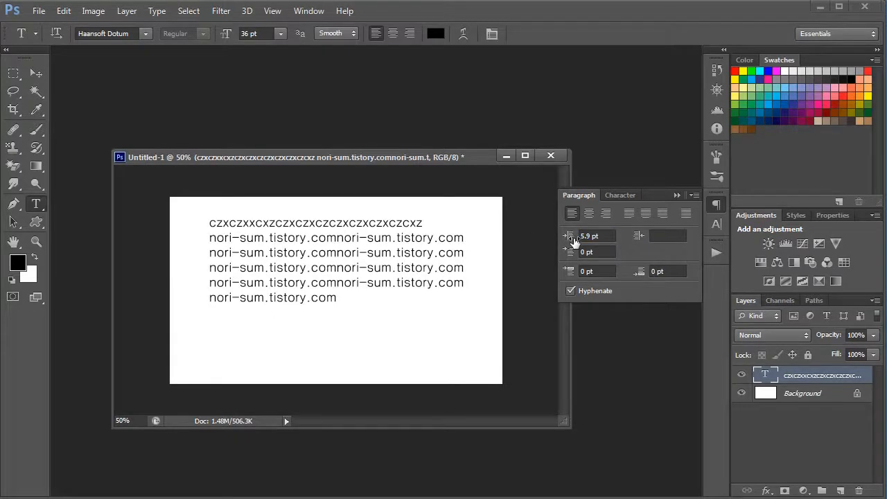
pyautogui.moveTo(574, 240); pyautogui.dragTo(530, 239)
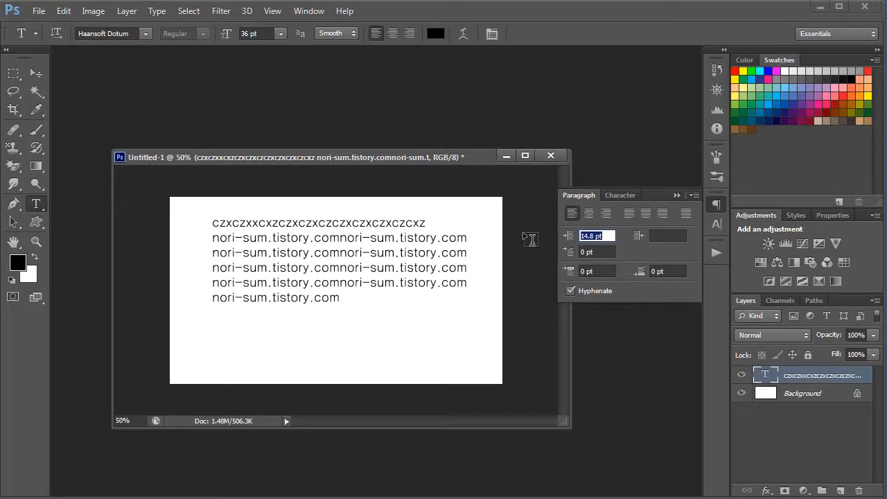
pyautogui.write('0')
pyautogui.press('Return')
# - Set the first-line indent of the whole text layer to 20.15 pt
pyautogui.moveTo(572, 251); pyautogui.dragTo(687, 250)
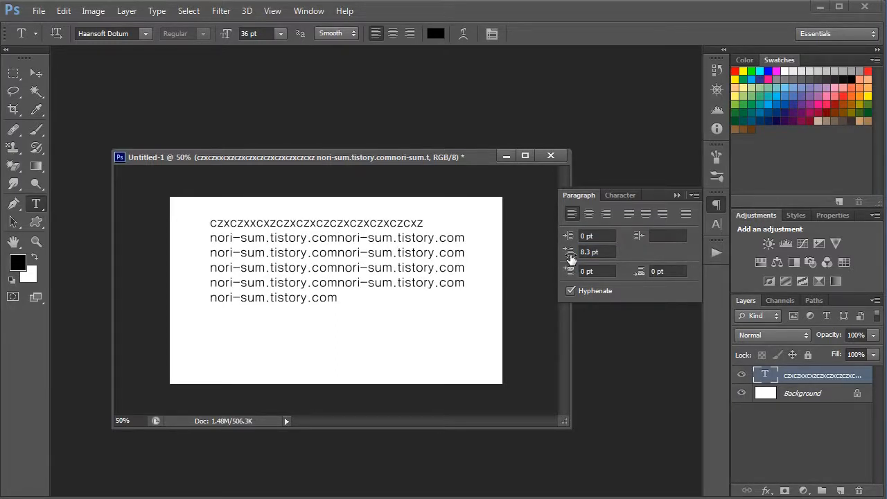
pyautogui.moveTo(570, 257); pyautogui.dragTo(735, 255)
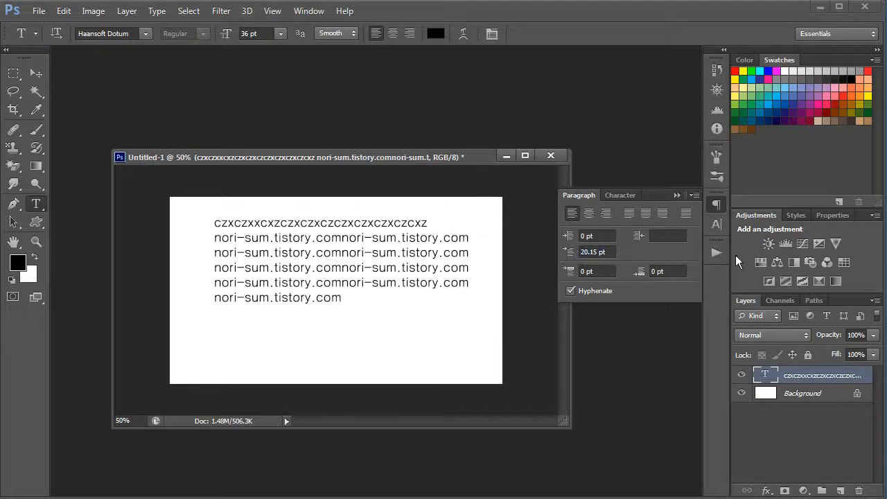
# - Try a first-line indent of 41.8 pt on only the first line of text, and set it to 0 pt instead
pyautogui.click(428, 222)
pyautogui.moveTo(428, 222); pyautogui.dragTo(217, 223)
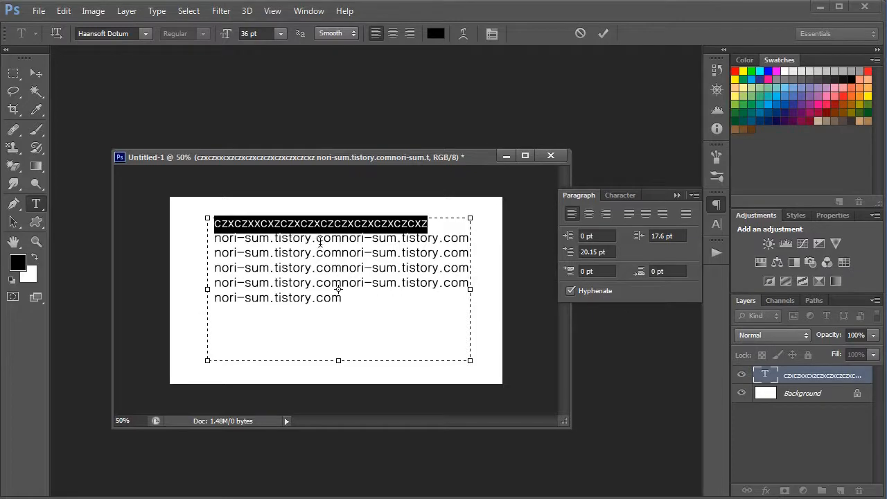
pyautogui.moveTo(567, 252); pyautogui.dragTo(865, 270)
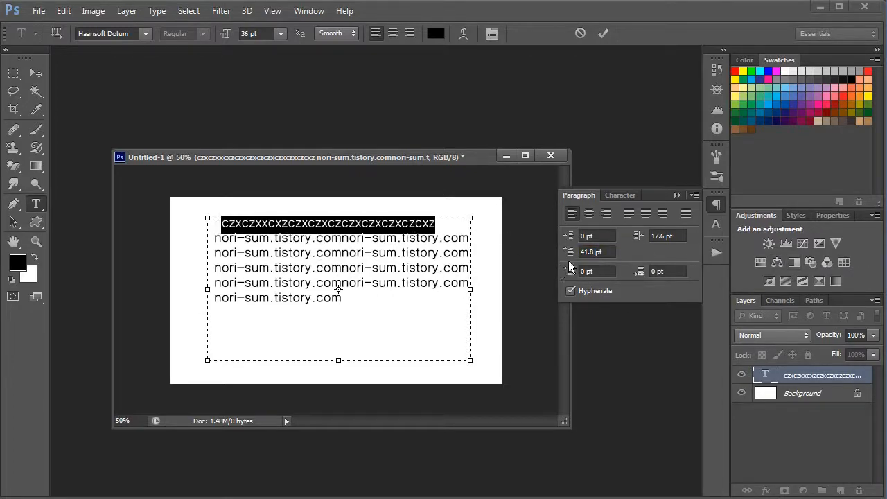
pyautogui.moveTo(611, 250); pyautogui.dragTo(506, 253)
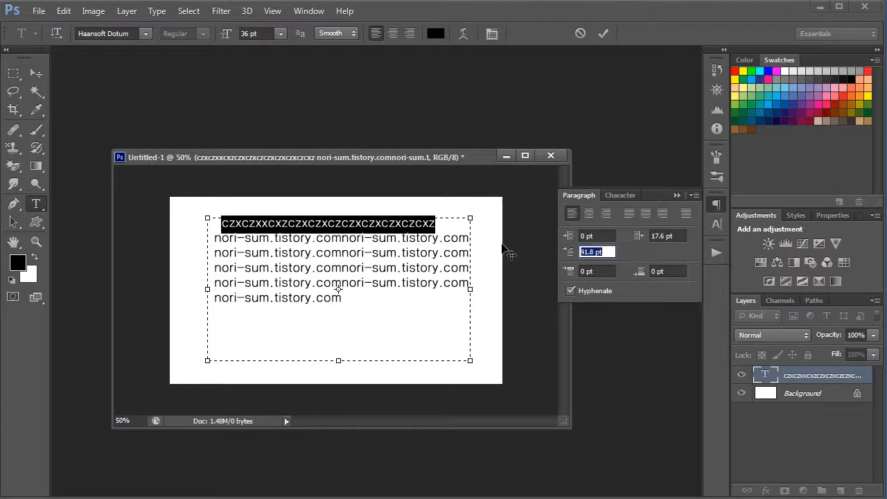
pyautogui.write('0')
pyautogui.press('Return')
# - Try the justify options with the last line aligned left, centered, right and fully justified on the final line, and leave text editing
pyautogui.moveTo(344, 299); pyautogui.dragTo(209, 292)
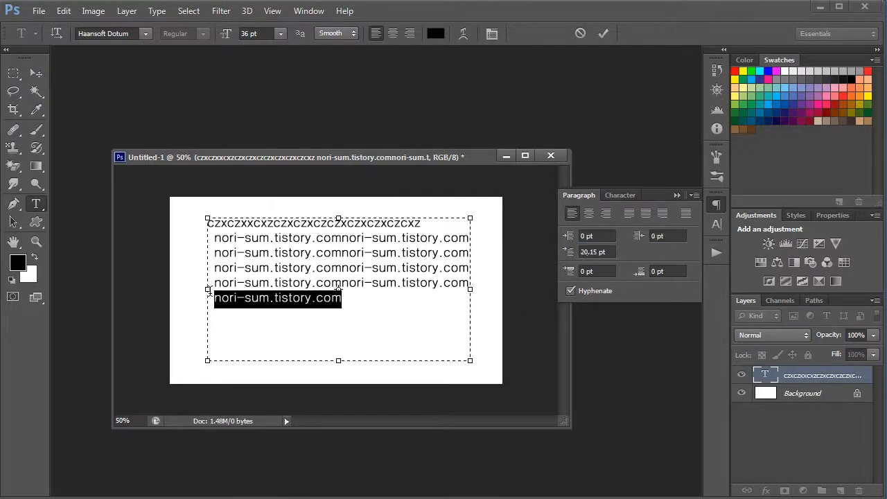
pyautogui.click(631, 213)
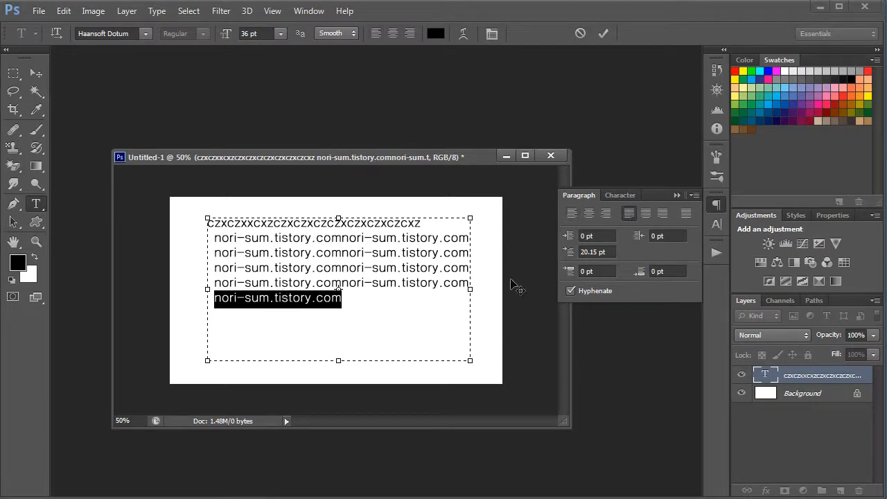
pyautogui.click(647, 214)
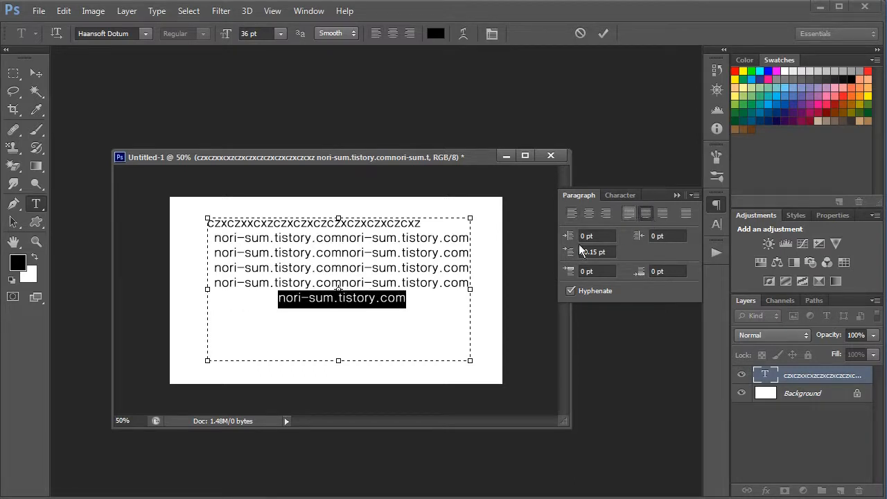
pyautogui.click(662, 213)
pyautogui.click(685, 213)
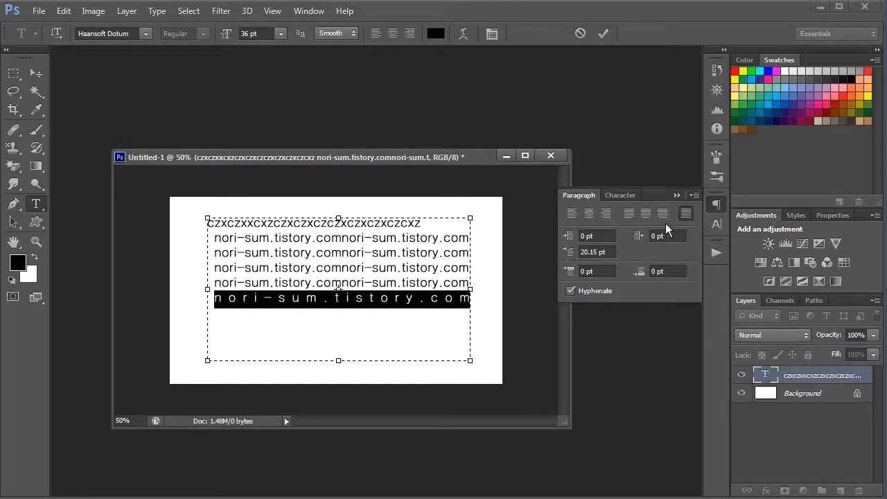
pyautogui.click(645, 214)
pyautogui.click(628, 214)
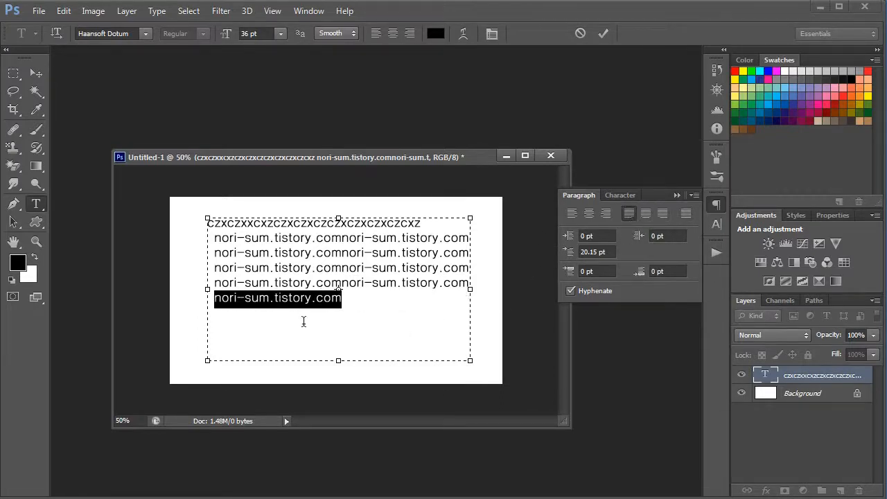
pyautogui.click(343, 299)
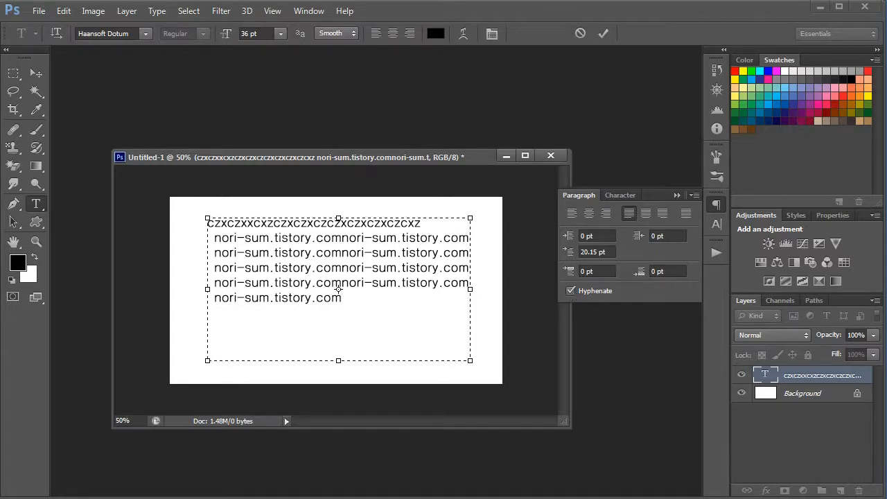
pyautogui.hotkey('ctrl', 'Return')
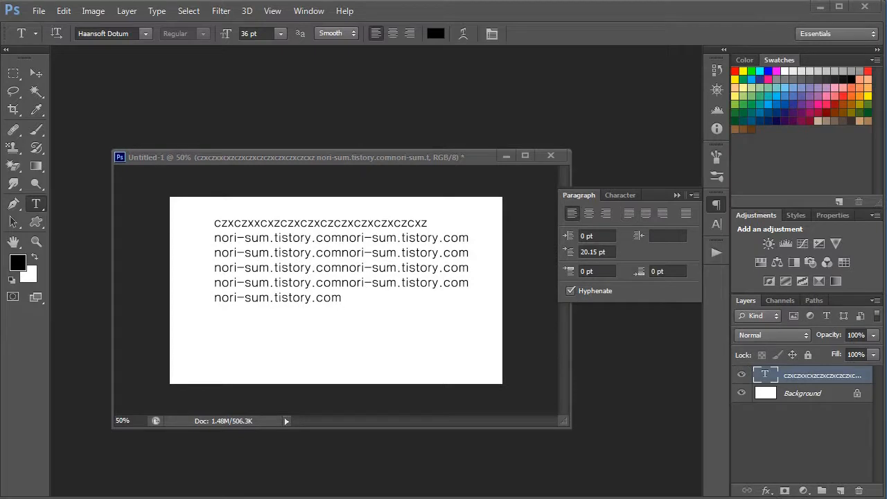
# - Turn automatic hyphenation off and back on for the text layer
pyautogui.click(572, 290)
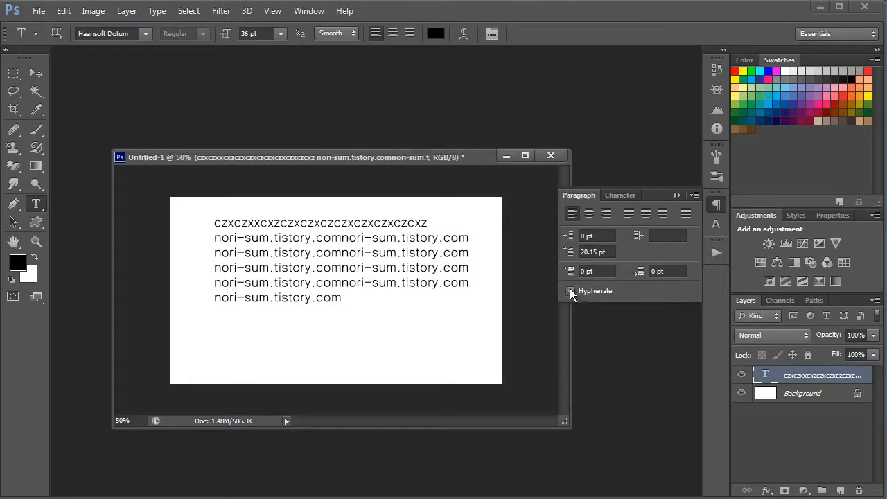
pyautogui.click(570, 290)
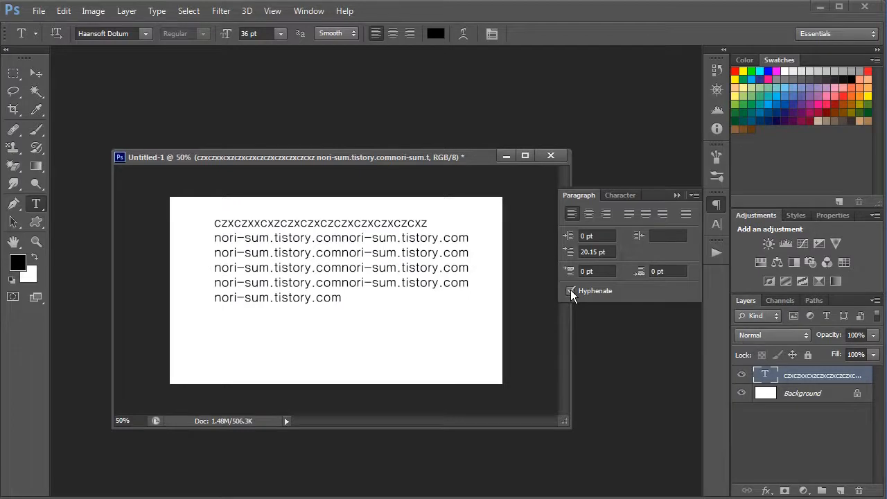
pyautogui.click(476, 243)
pyautogui.press('Escape')
# - Append "ffdsfsdfdsfscxvcxvxvcx" to the end of the second line, and turn off automatic hyphenation
pyautogui.click(464, 239)
pyautogui.write('ffdsfsdfdsfscxvcxvxvcx')
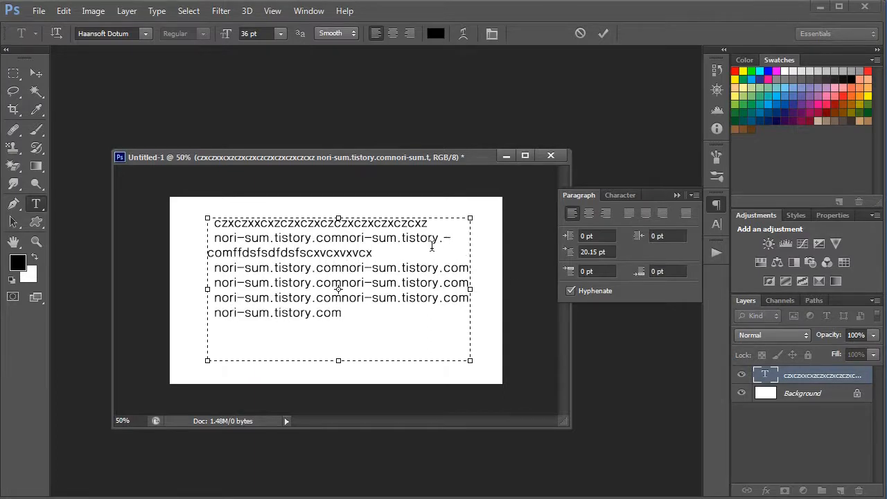
pyautogui.click(570, 292)
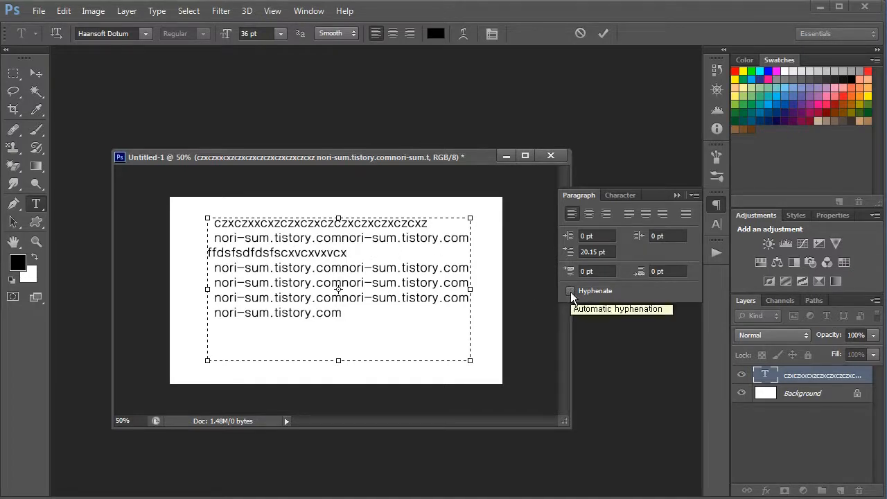
# - Toggle automatic hyphenation on the text box to compare it, leaving it on, and commit the text
pyautogui.click(570, 291)
pyautogui.click(570, 292)
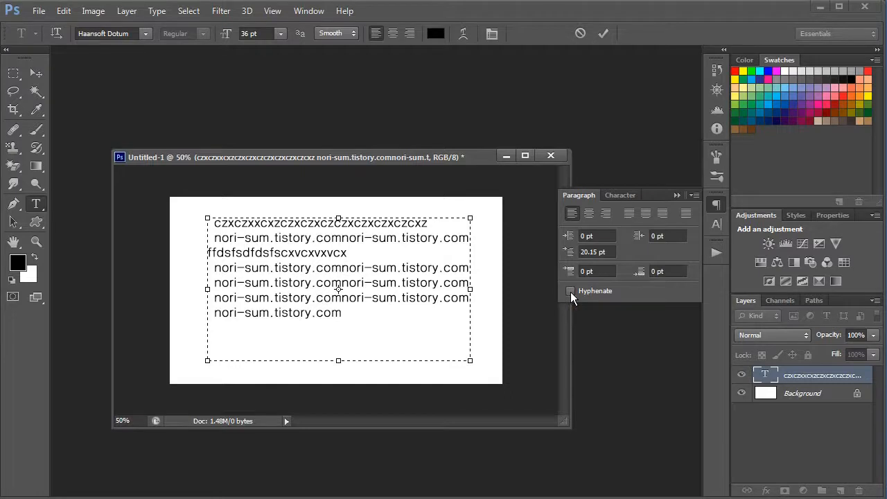
pyautogui.click(570, 291)
pyautogui.click(570, 291)
pyautogui.click(571, 291)
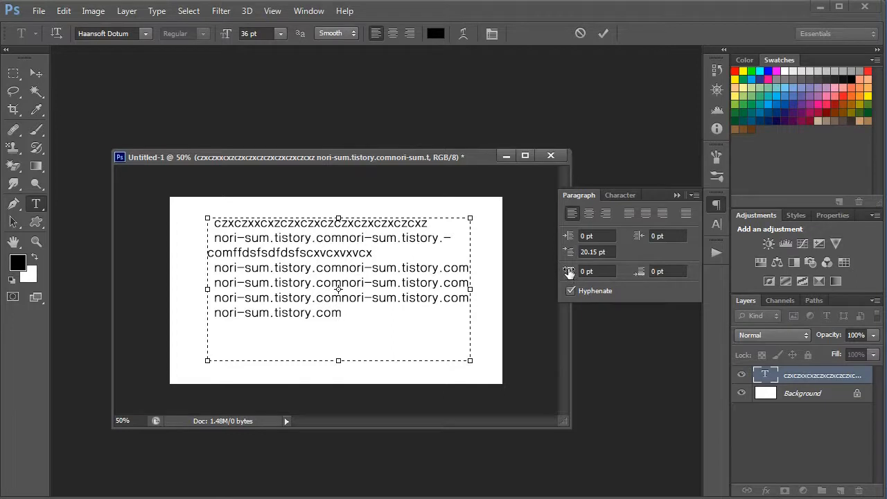
pyautogui.hotkey('ctrl', 'Return')
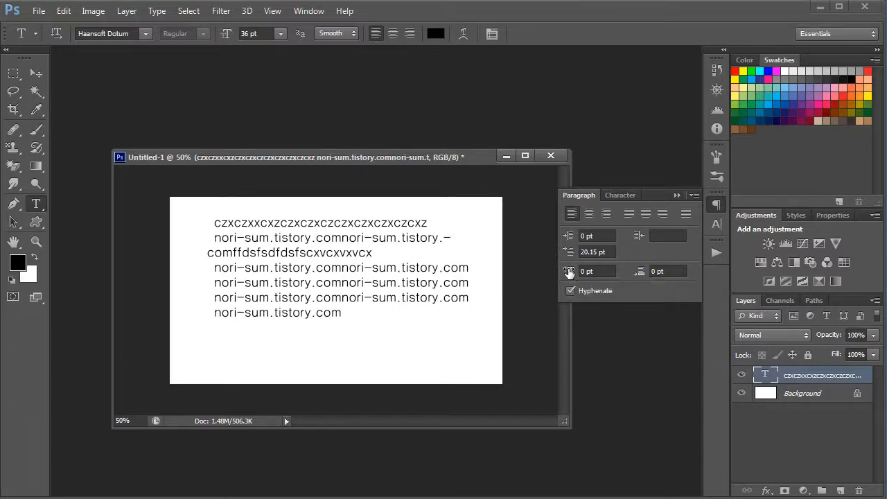
# - Set the space before paragraphs to 12.2 pt, and append "zxczxcznori-sum.tistory.comnori-sum.tistory.com" to the last line
pyautogui.moveTo(568, 272); pyautogui.dragTo(673, 272)
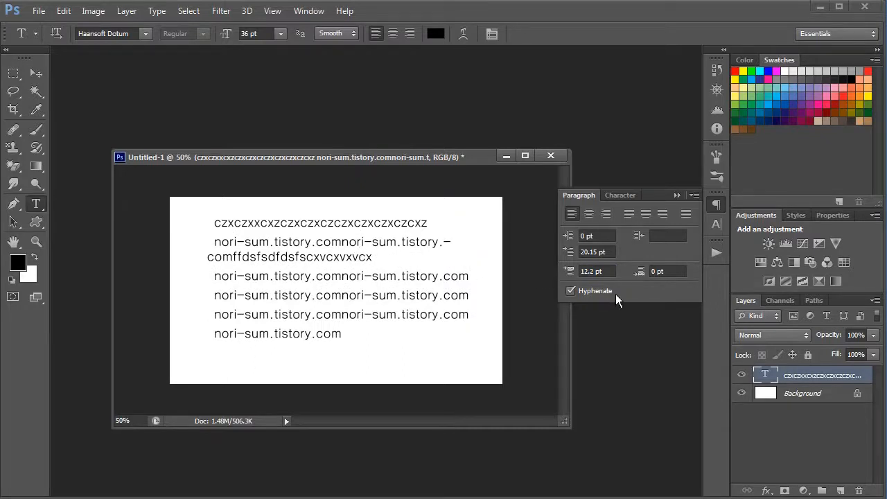
pyautogui.click(349, 347)
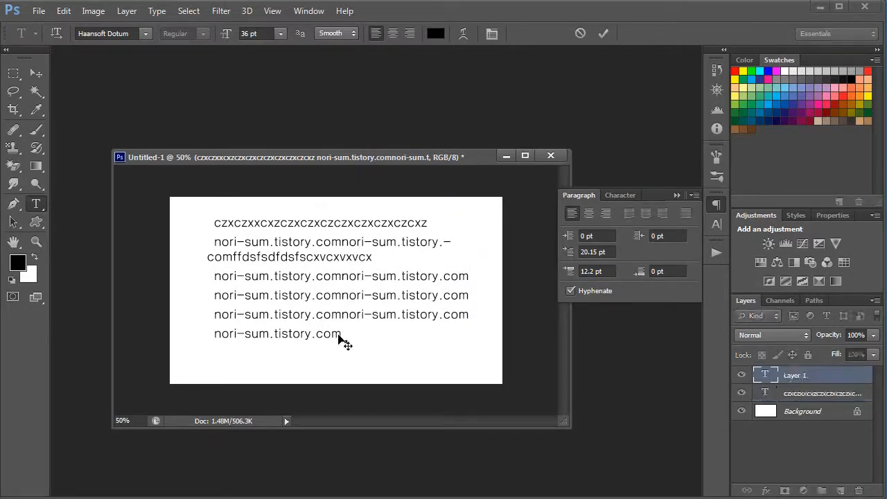
pyautogui.click(381, 357)
pyautogui.write('zxczxcz')
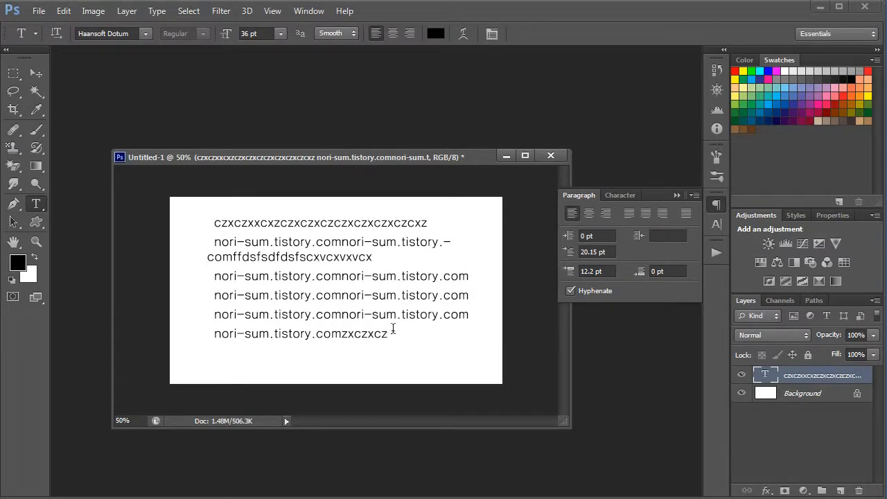
pyautogui.write('nori-sum.tistory.com')
pyautogui.write('nori-sum.tistory.com')
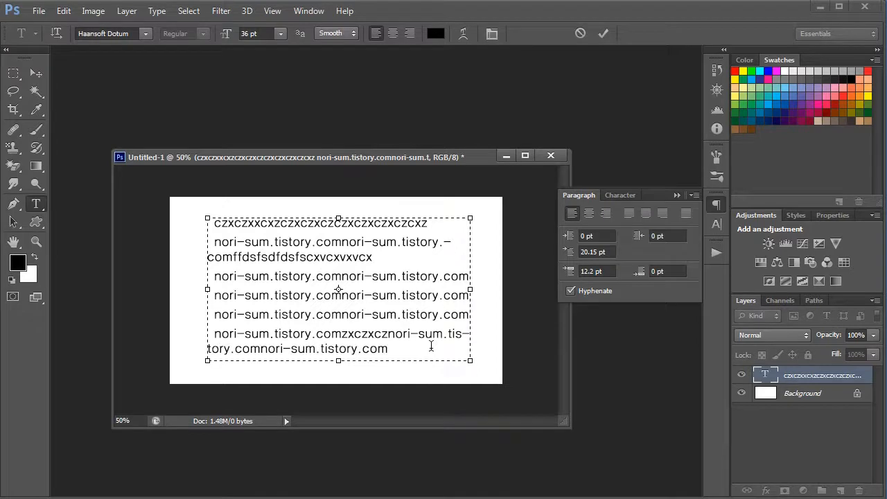
pyautogui.hotkey('ctrl', 'Return')
# - Try a space after paragraphs of 10.25 pt, set it to -5.15 pt instead, and set the space before to 0 pt
pyautogui.moveTo(641, 275); pyautogui.dragTo(785, 280)
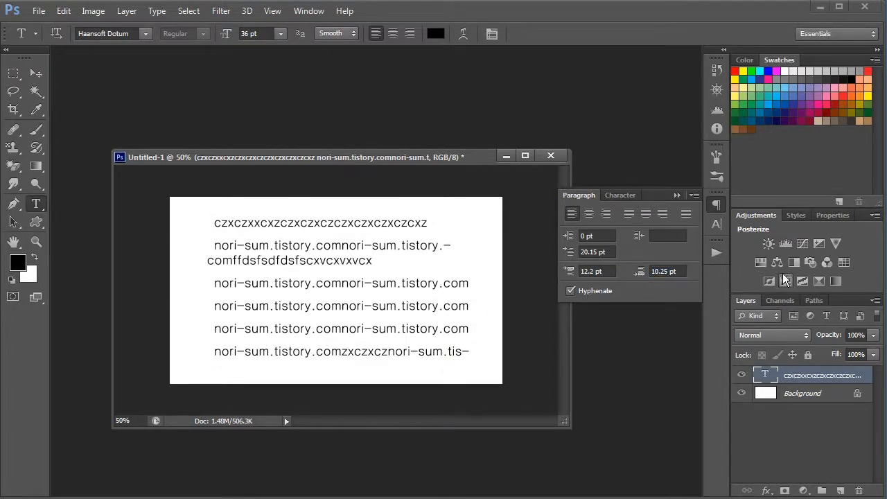
pyautogui.moveTo(639, 275); pyautogui.dragTo(532, 271)
pyautogui.write('0')
pyautogui.press('Return')
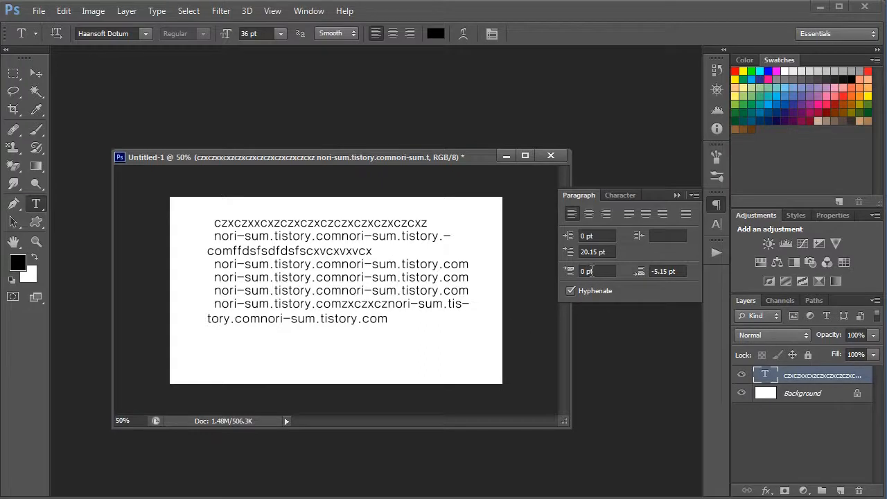
# - Try leading values of 14 pt and 9 pt on the text layer, and return the leading to Auto
pyautogui.click(621, 195)
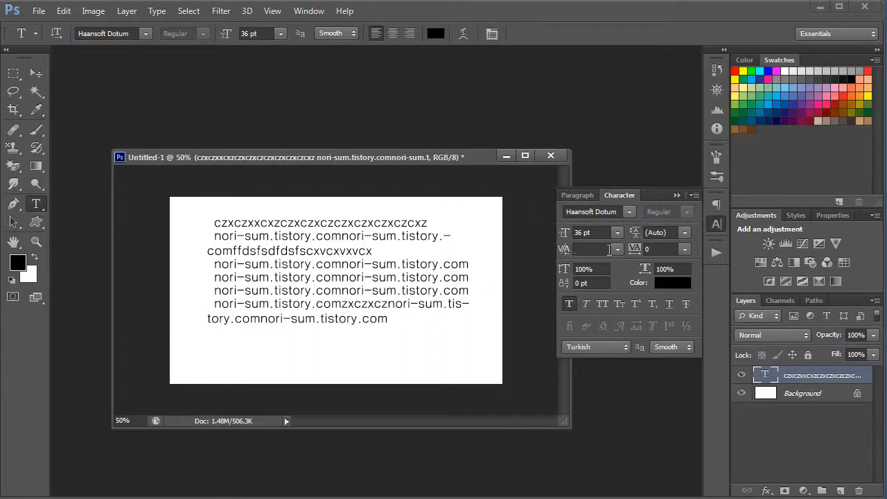
pyautogui.click(683, 233)
pyautogui.click(666, 337)
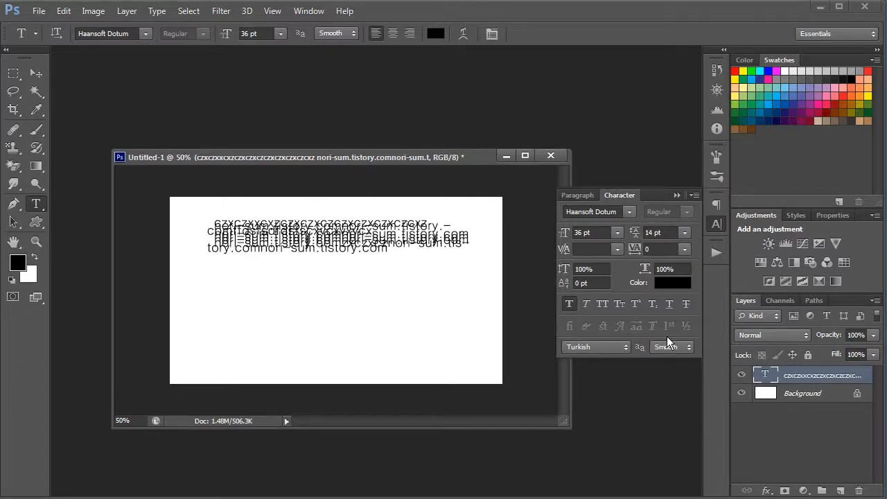
pyautogui.click(684, 232)
pyautogui.click(672, 293)
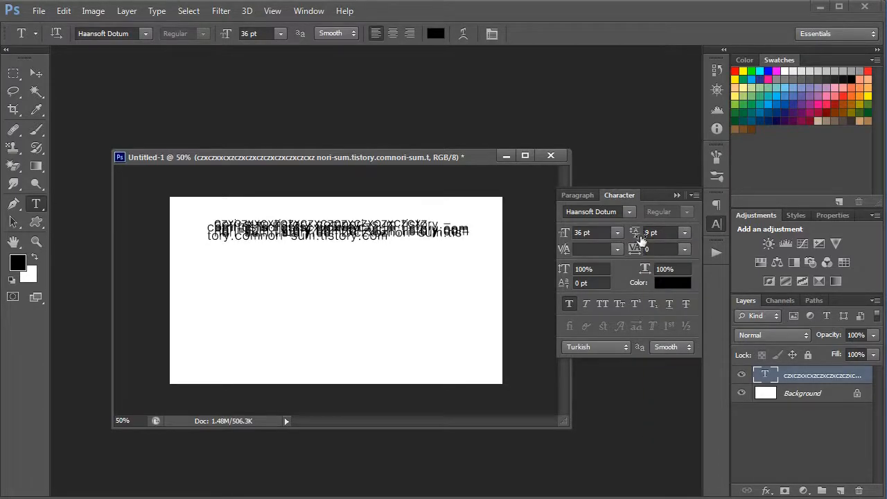
pyautogui.click(684, 232)
pyautogui.click(677, 246)
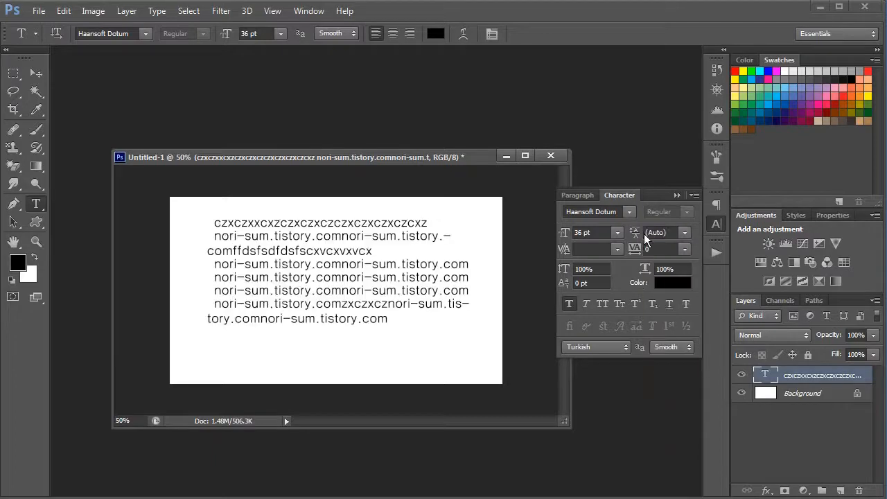
# - Try tracking values of -75 and -100 on the text layer, and return the tracking to 0
pyautogui.click(684, 249)
pyautogui.click(685, 249)
pyautogui.click(684, 249)
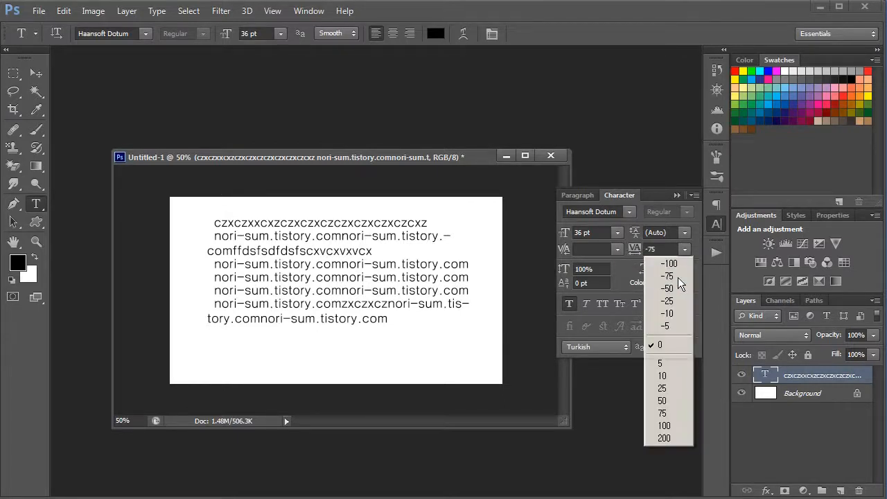
pyautogui.click(678, 277)
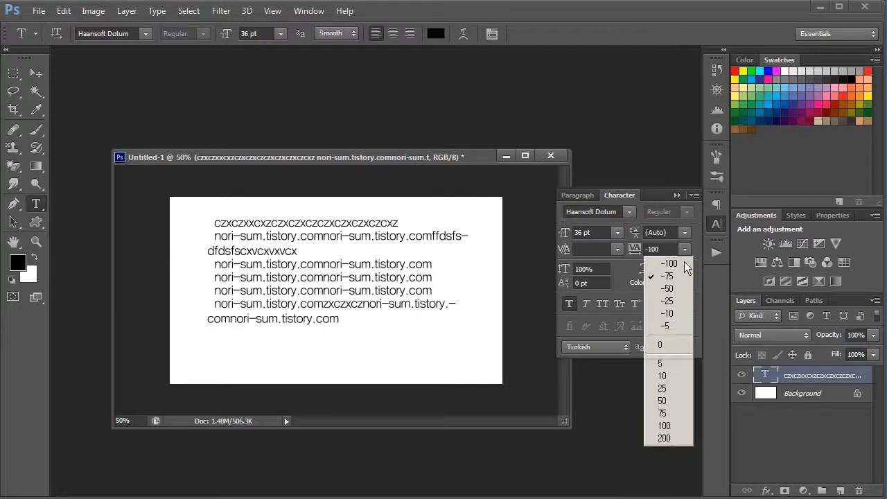
pyautogui.click(669, 263)
pyautogui.click(685, 249)
pyautogui.click(676, 345)
# - Try a kerning of 150 on the whole text layer, and set it to 0 instead
pyautogui.click(585, 249)
pyautogui.write('150')
pyautogui.press('Return')
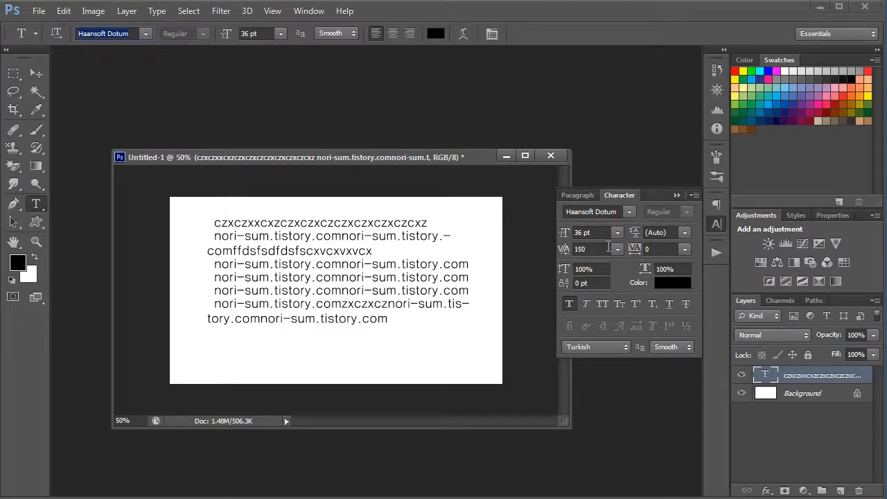
pyautogui.click(609, 247)
pyautogui.click(618, 248)
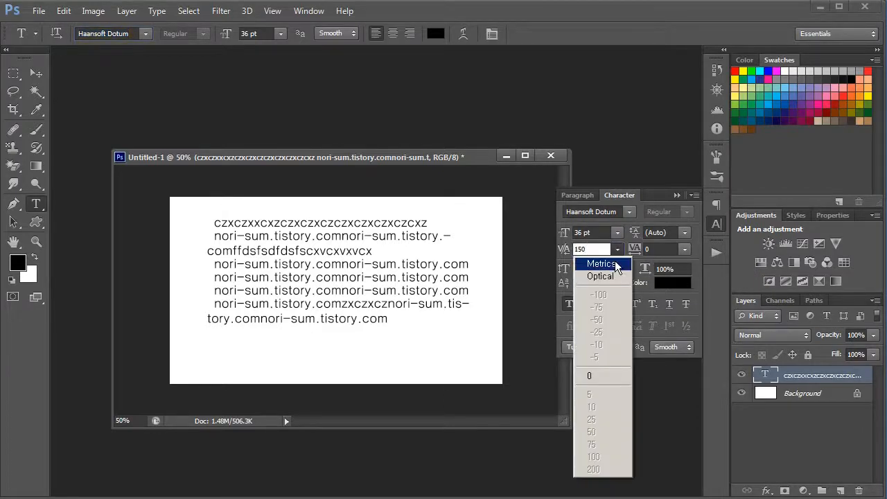
pyautogui.click(605, 377)
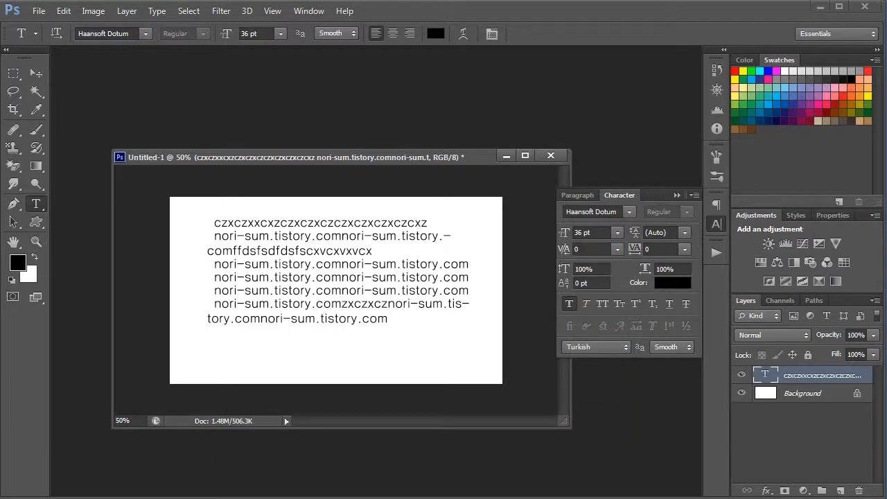
# - Try a kerning of -1000 between the "t" and "i" of the second "tistory" on the second line, and return it to 0
pyautogui.click(406, 237)
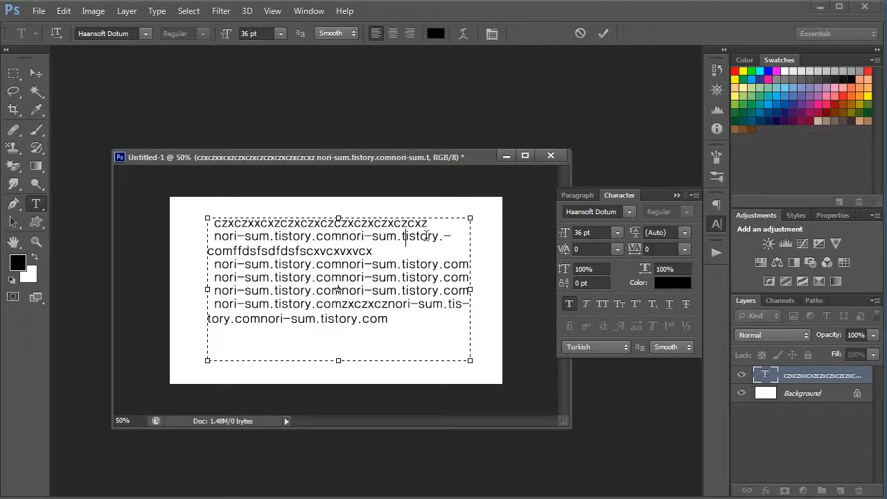
pyautogui.moveTo(566, 250); pyautogui.dragTo(369, 258)
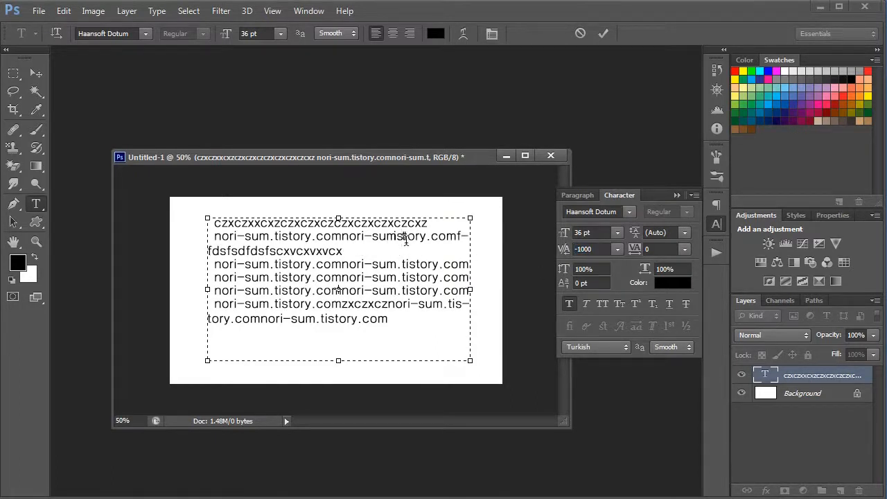
pyautogui.click(616, 249)
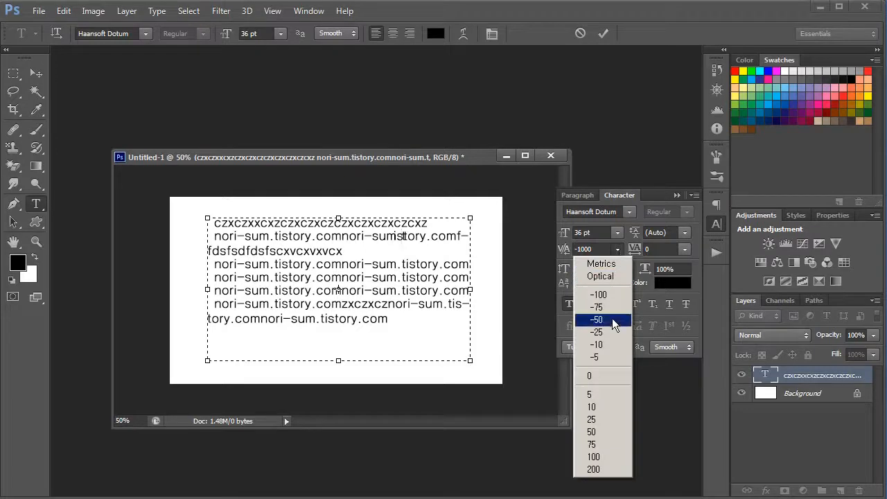
pyautogui.click(611, 372)
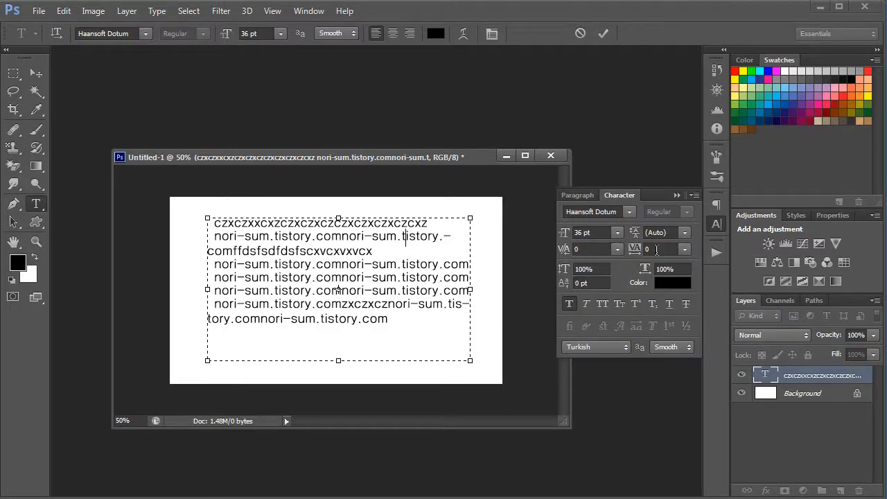
# - Try a tracking of 5680 at the text insertion point, and leave text editing
pyautogui.moveTo(636, 252); pyautogui.dragTo(493, 258)
pyautogui.moveTo(639, 256); pyautogui.dragTo(675, 252)
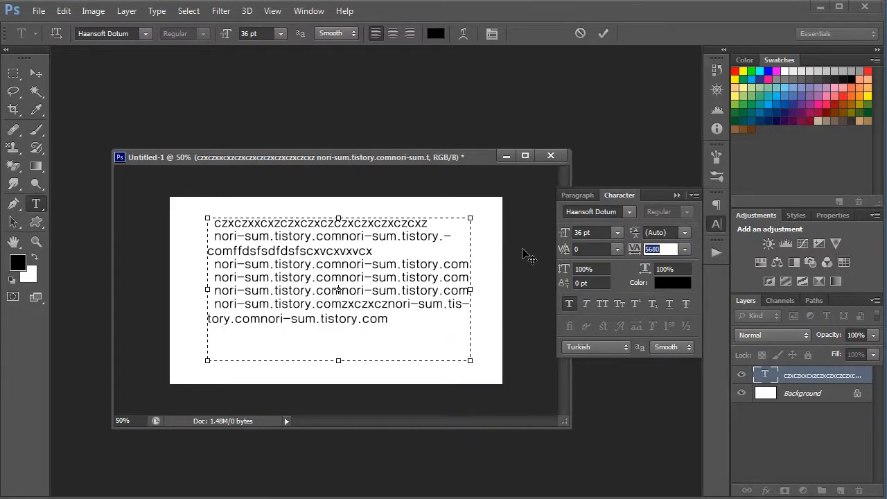
pyautogui.click(527, 254)
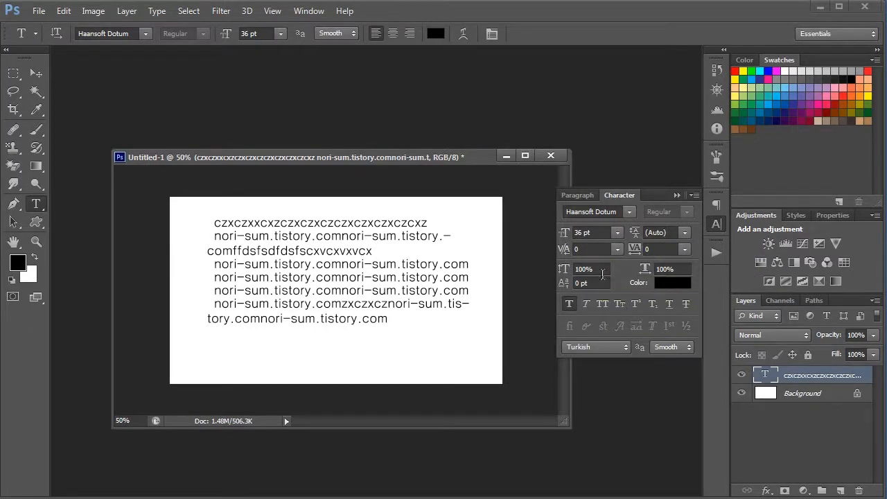
pyautogui.click(582, 283)
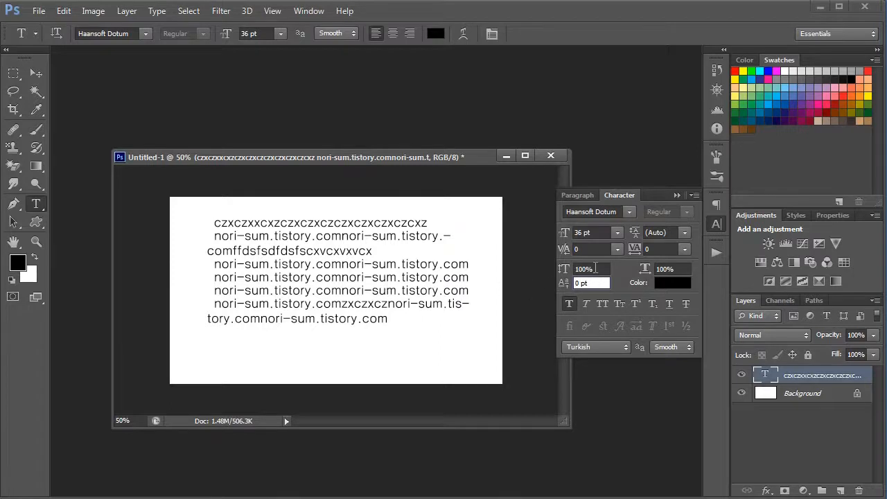
pyautogui.click(596, 267)
pyautogui.click(408, 278)
pyautogui.moveTo(562, 272); pyautogui.dragTo(642, 280)
pyautogui.click(755, 394)
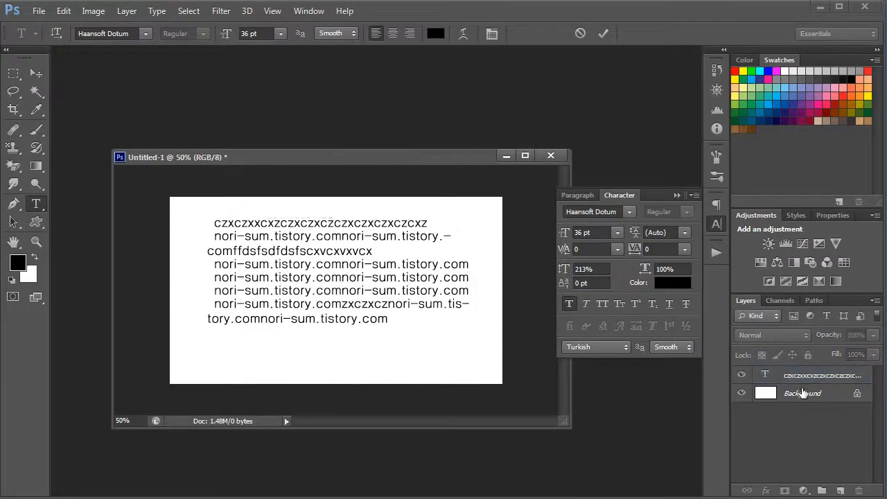
# - Try a vertical scale of 279% on the text layer, and reset it to 100%
pyautogui.click(816, 375)
pyautogui.moveTo(562, 270); pyautogui.dragTo(665, 278)
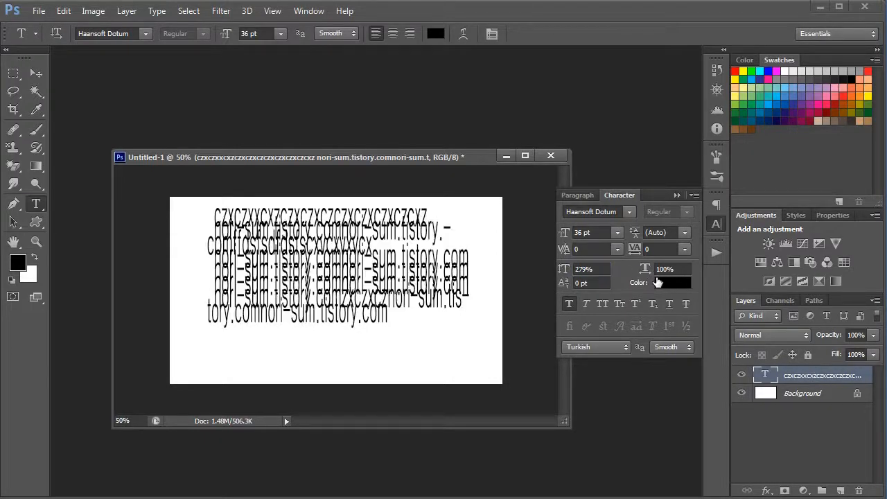
pyautogui.click(590, 270)
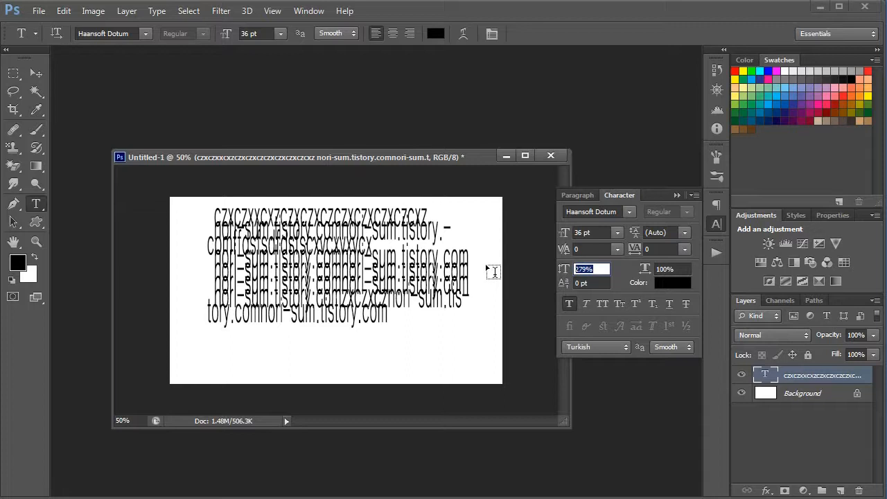
pyautogui.write('100')
pyautogui.press('Return')
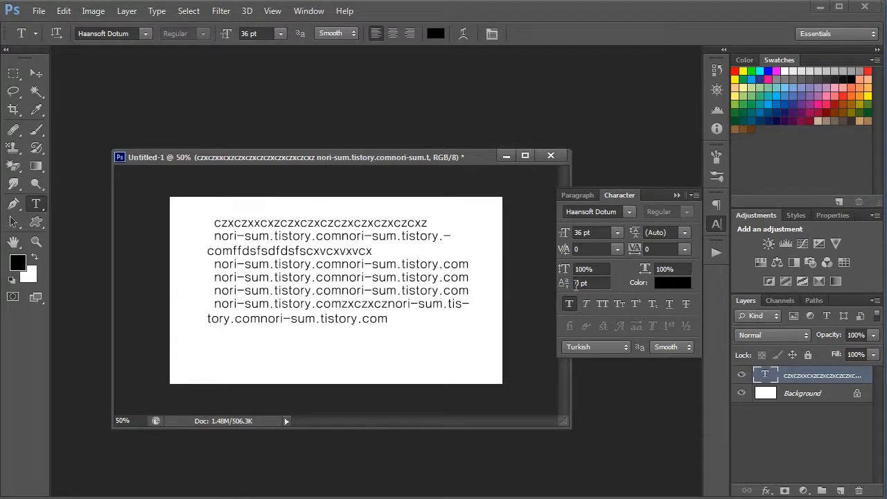
# - Try a baseline shift of 133 pt on the whole text layer, and reset it to 0 pt
pyautogui.moveTo(566, 287); pyautogui.dragTo(658, 287)
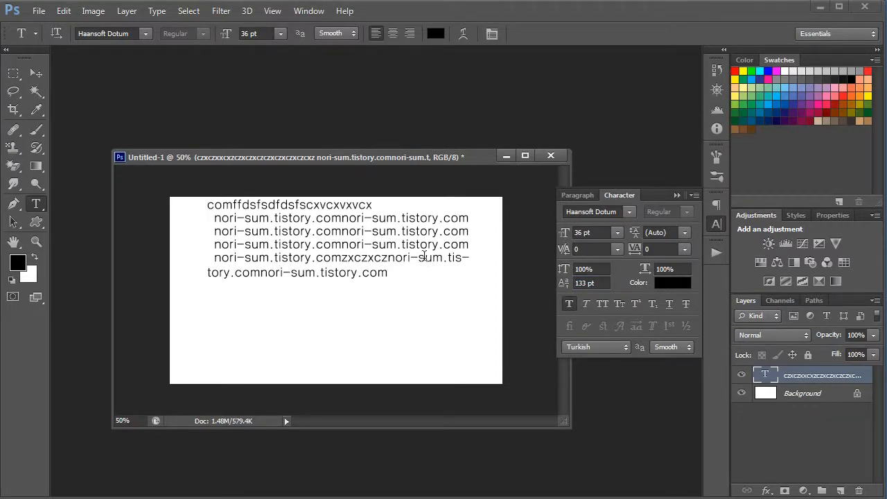
pyautogui.click(751, 442)
pyautogui.click(596, 282)
pyautogui.write('0')
pyautogui.press('Return')
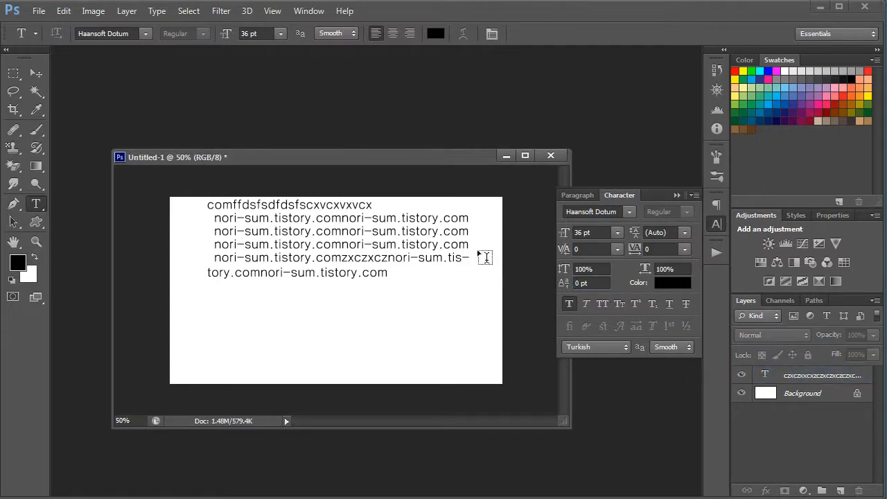
pyautogui.click(774, 372)
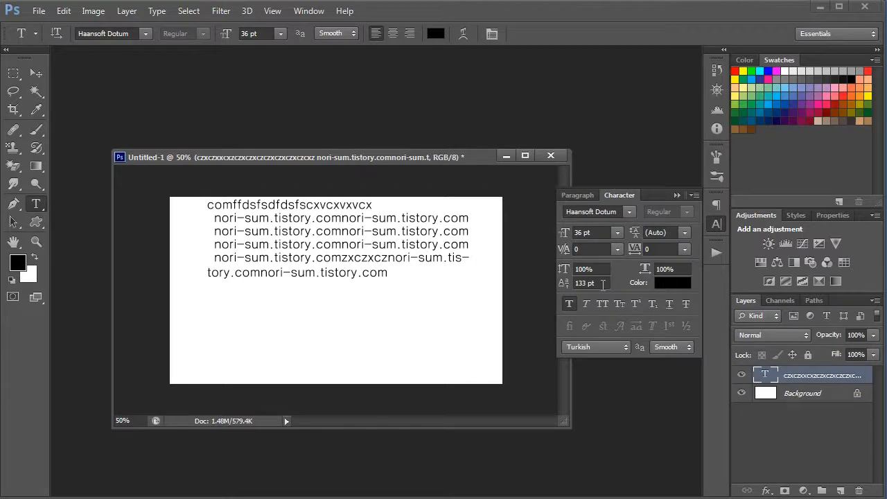
pyautogui.moveTo(603, 283); pyautogui.dragTo(468, 288)
pyautogui.write('0')
pyautogui.press('Return')
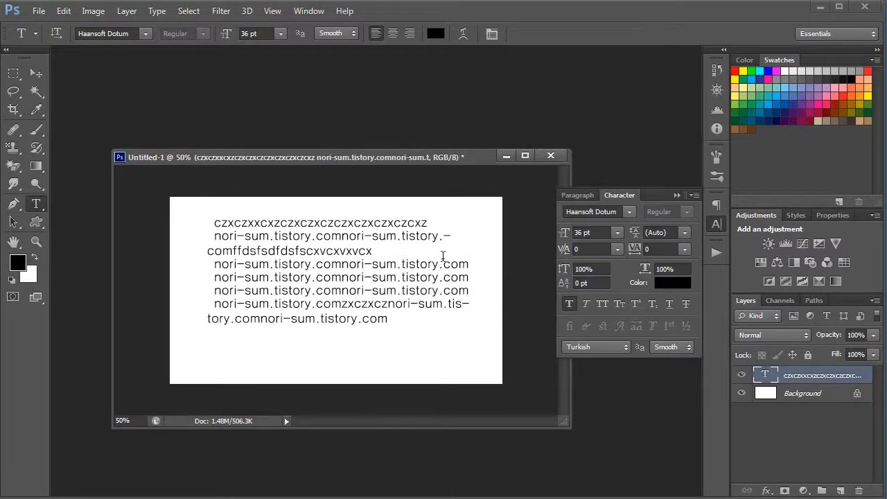
# - Give only the "r" of the second "tistory" on the fourth line a baseline shift of 22 pt, and deselect the layer
pyautogui.click(428, 263)
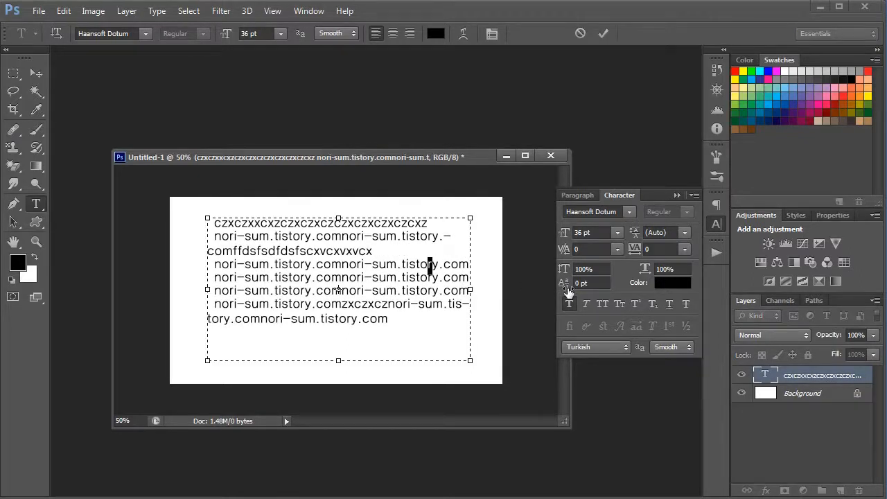
pyautogui.moveTo(566, 291)
pyautogui.mouseDown()
pyautogui.moveTo(613, 288)
pyautogui.moveTo(581, 291)
pyautogui.mouseUp()
pyautogui.click(777, 440)
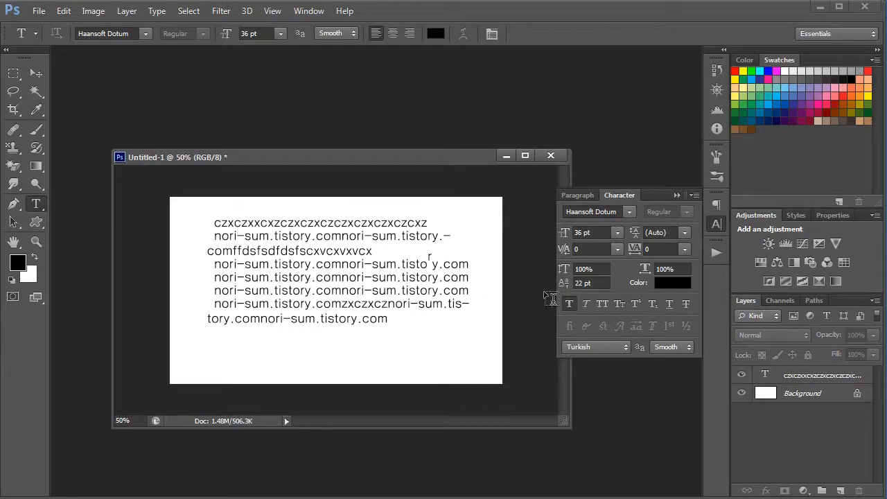
# - Select all of the box text and try Faux Bold and Faux Italic on it, switching each on and off
pyautogui.moveTo(379, 318); pyautogui.dragTo(202, 221)
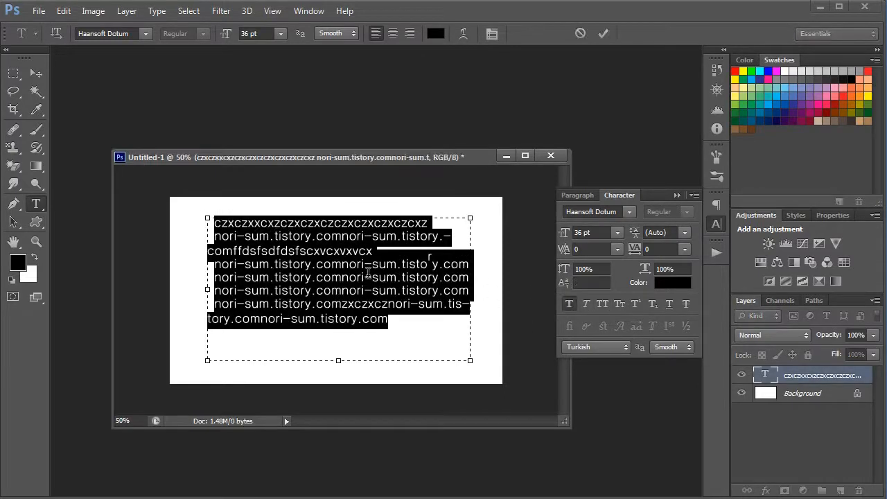
pyautogui.click(568, 306)
pyautogui.click(573, 304)
pyautogui.click(573, 306)
pyautogui.click(570, 305)
pyautogui.click(571, 302)
pyautogui.click(571, 306)
pyautogui.click(586, 305)
pyautogui.click(585, 305)
pyautogui.click(585, 305)
pyautogui.click(586, 305)
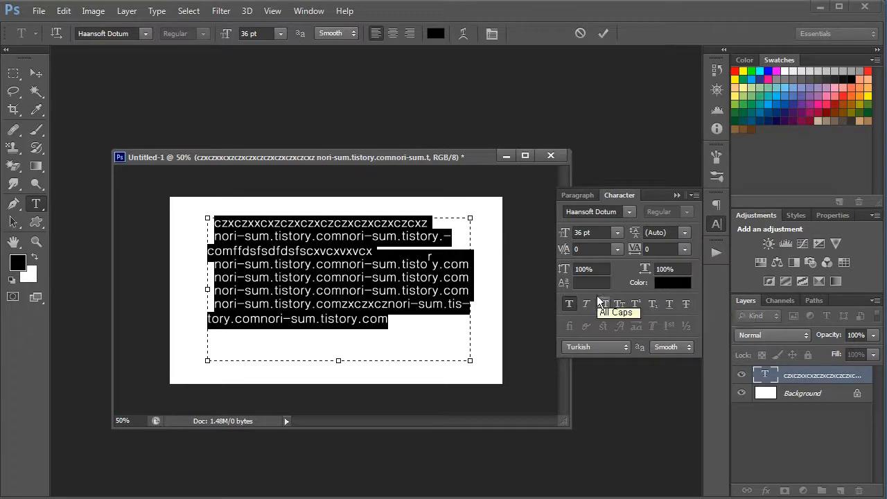
# - Try All Caps and Small Caps on the selected text, turning each off again
pyautogui.click(601, 303)
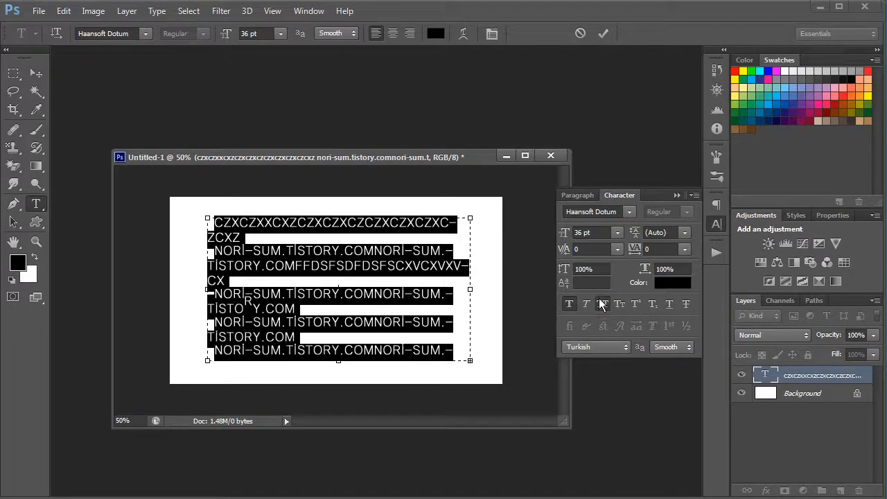
pyautogui.click(601, 303)
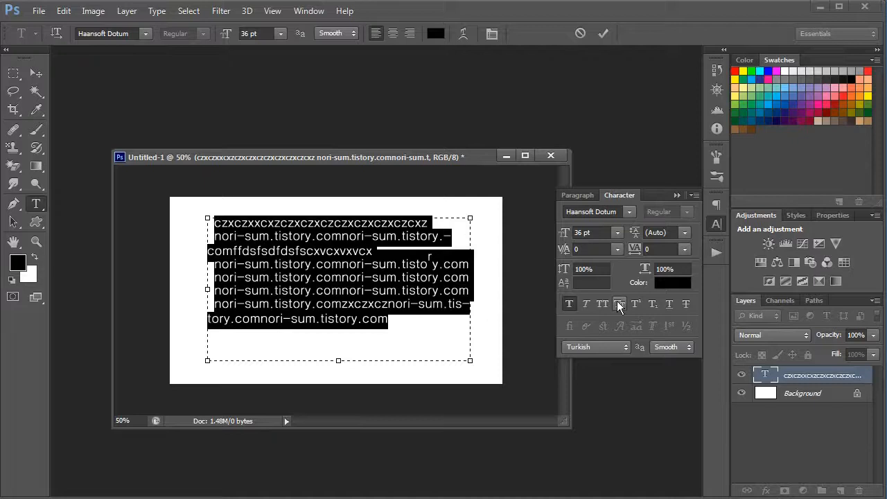
pyautogui.click(619, 304)
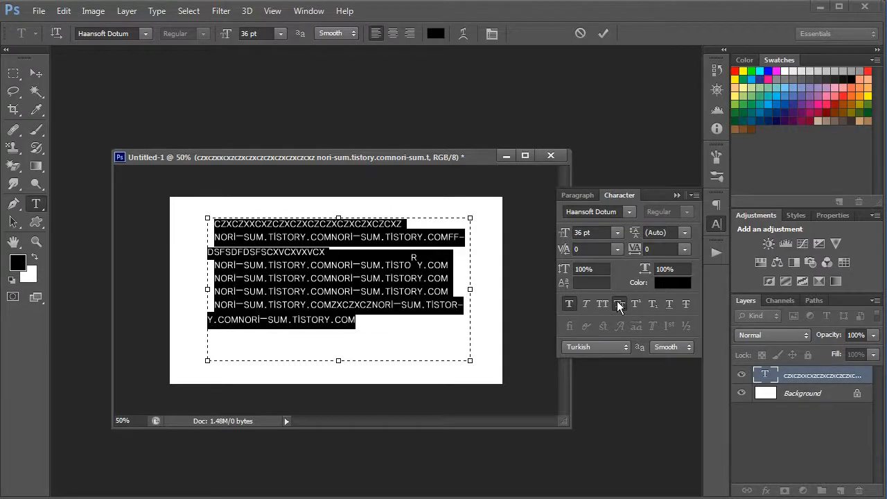
pyautogui.click(619, 304)
pyautogui.click(619, 304)
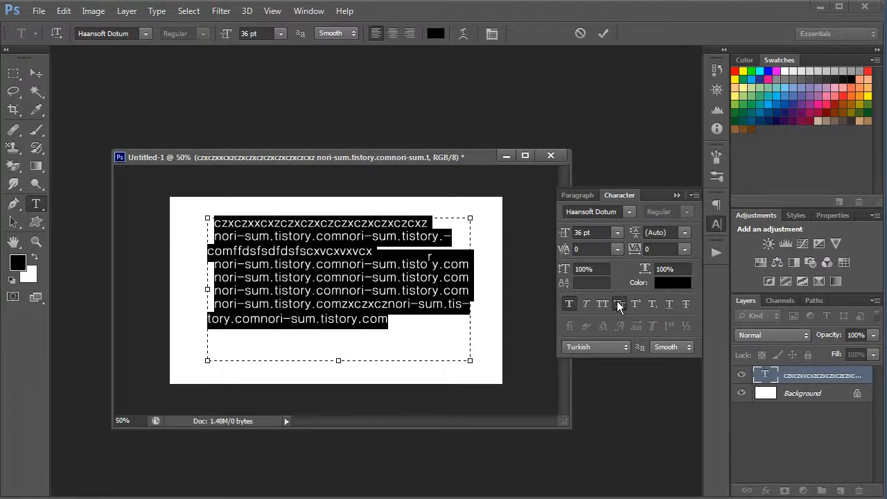
pyautogui.click(618, 305)
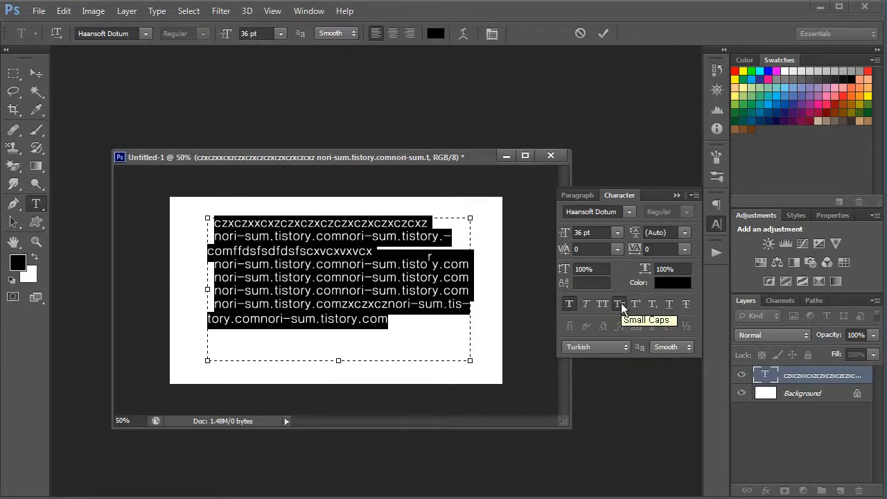
pyautogui.click(619, 305)
pyautogui.click(619, 304)
# - Try Superscript on all of the text, turn it off again, and clear the text selection
pyautogui.click(639, 304)
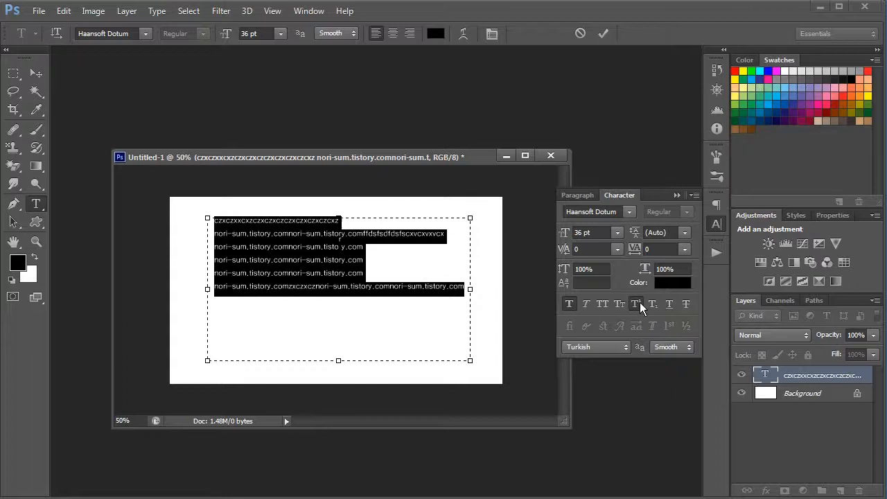
pyautogui.click(639, 304)
pyautogui.click(428, 277)
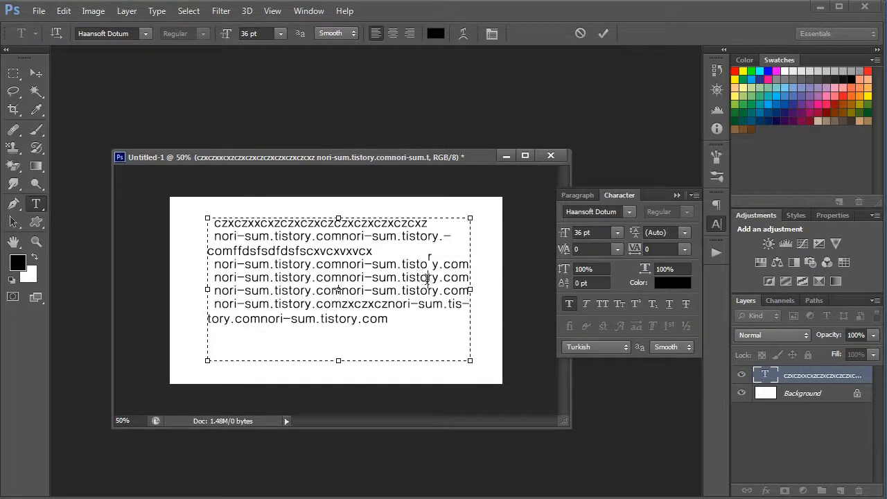
# - Format only the "m" of the second "sum" on the fourth line as Subscript
pyautogui.moveTo(425, 259); pyautogui.dragTo(434, 259)
pyautogui.moveTo(383, 266); pyautogui.dragTo(393, 266)
pyautogui.click(386, 277)
pyautogui.moveTo(385, 264); pyautogui.dragTo(393, 264)
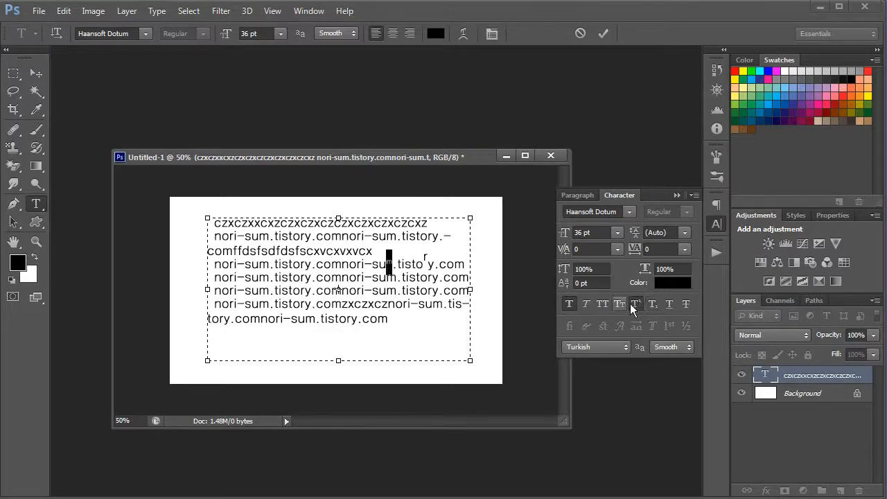
pyautogui.click(652, 305)
# - Apply Underline and Strikethrough to all of the box text, and deselect the text layer
pyautogui.moveTo(411, 323); pyautogui.dragTo(208, 215)
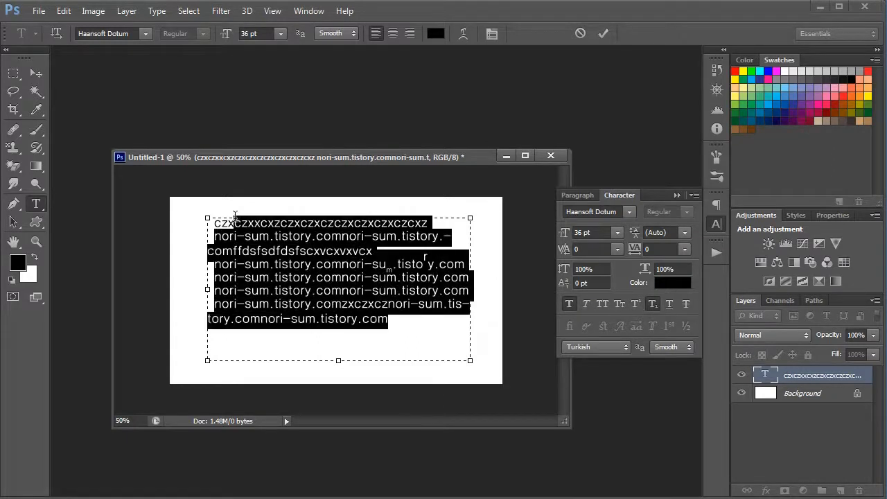
pyautogui.click(673, 304)
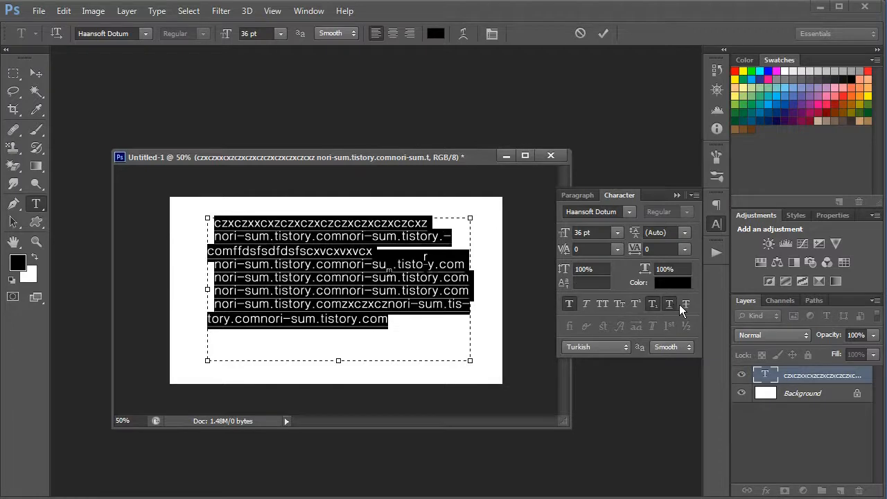
pyautogui.click(687, 304)
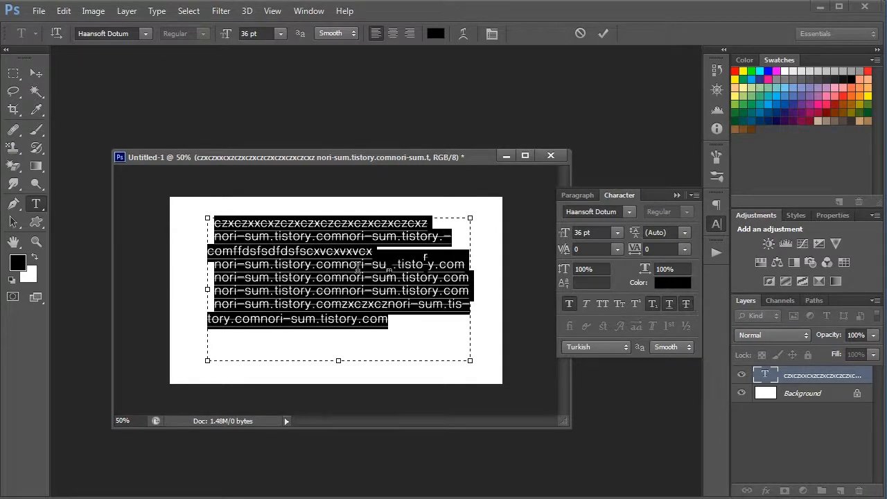
pyautogui.click(626, 344)
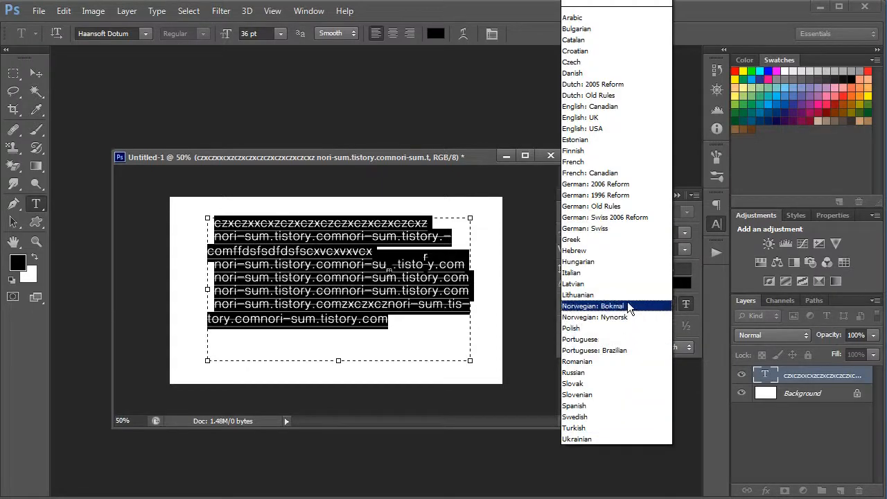
pyautogui.click(789, 438)
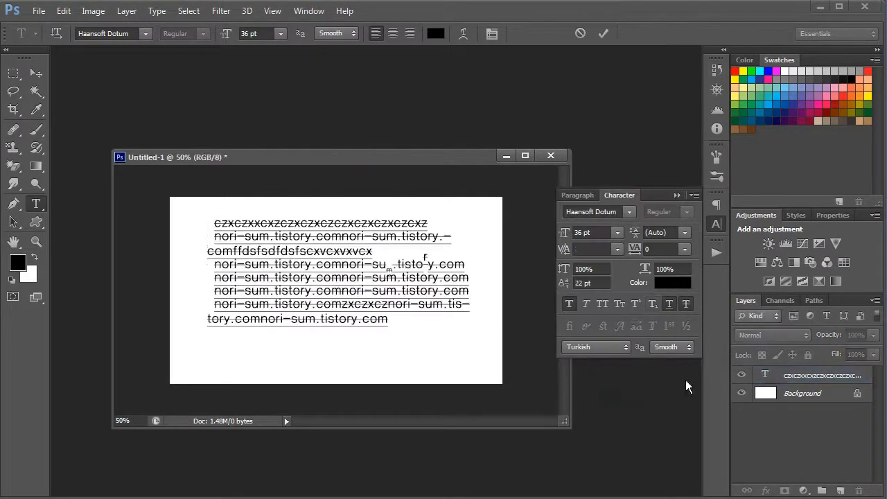
# - Look through the anti-aliasing options and the available character languages with no layer selected
pyautogui.click(669, 346)
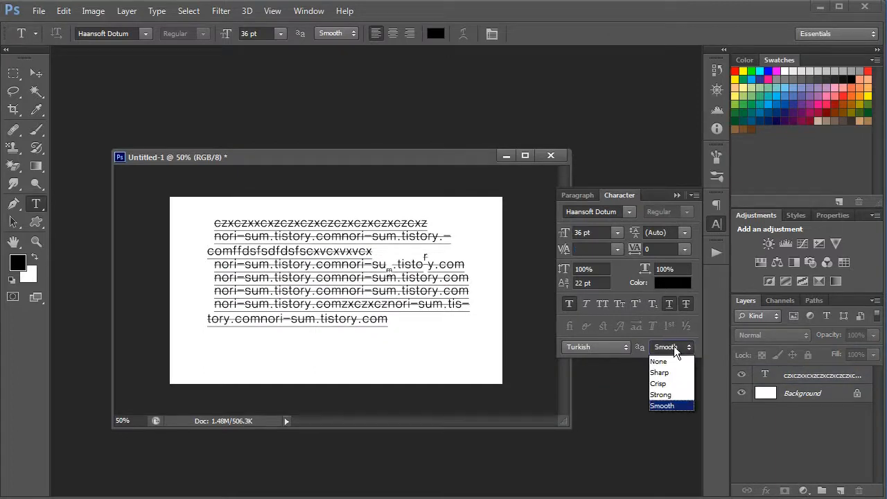
pyautogui.click(622, 342)
pyautogui.click(622, 342)
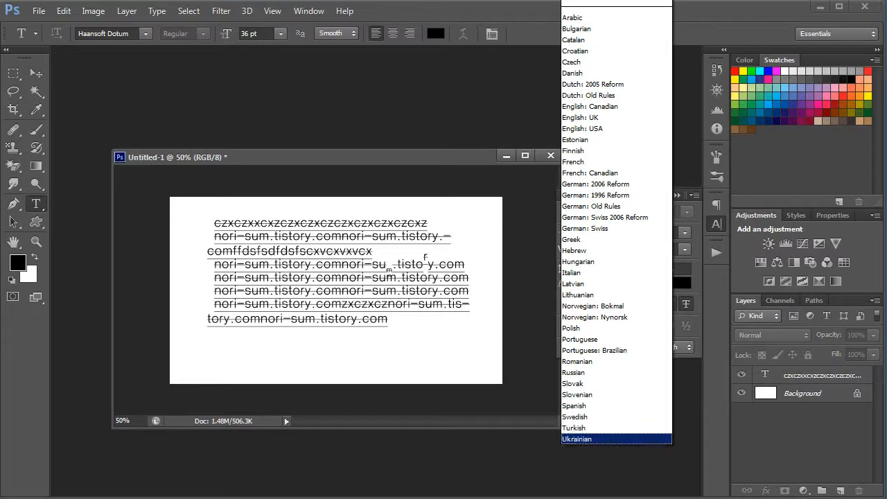
pyautogui.press('Escape')
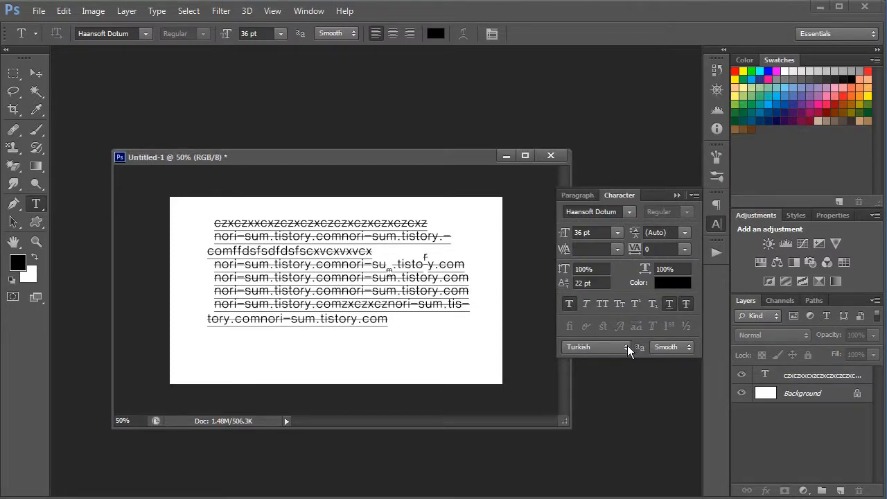
pyautogui.click(627, 345)
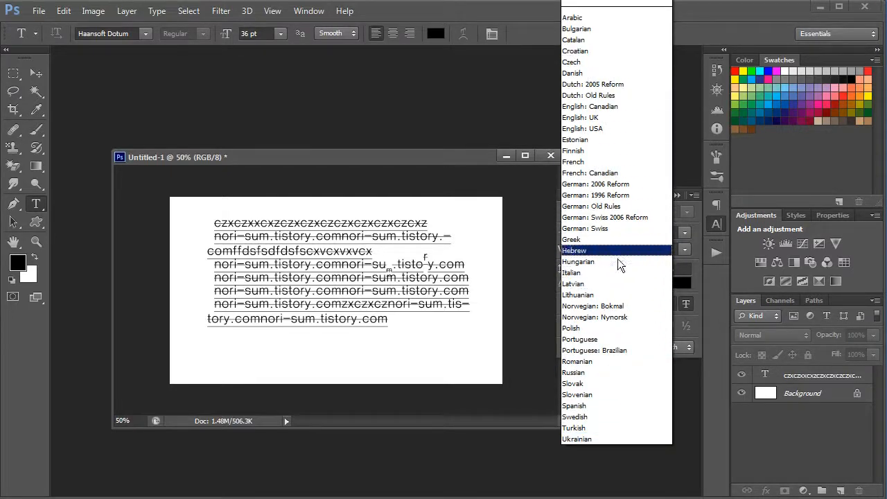
pyautogui.click(589, 73)
# - Try French as the text layer's language, set it to Spanish, and deselect the layer
pyautogui.click(796, 375)
pyautogui.click(610, 347)
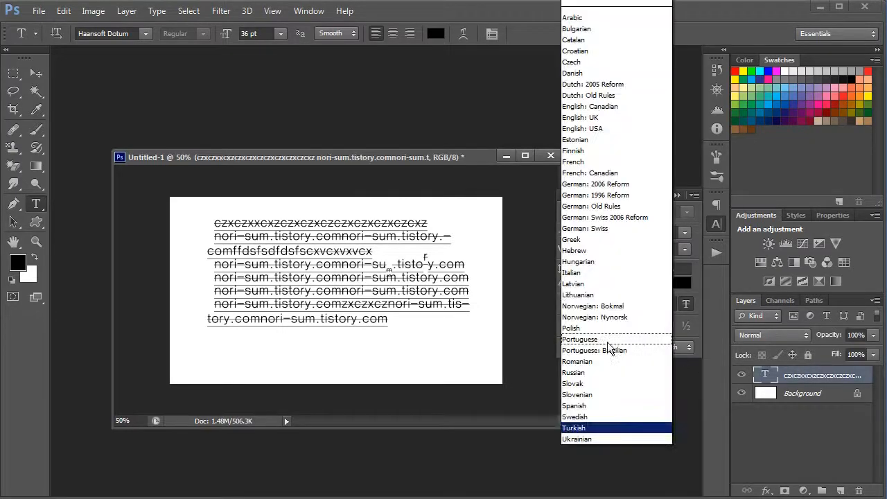
pyautogui.click(594, 162)
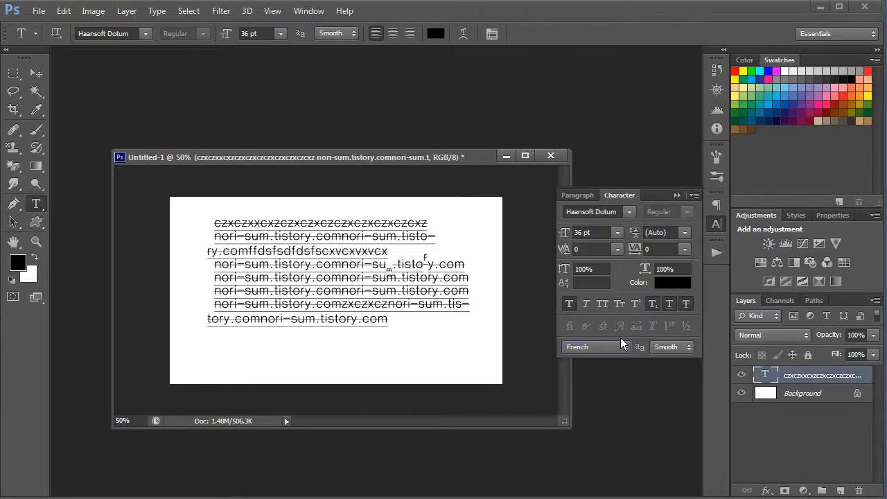
pyautogui.click(622, 343)
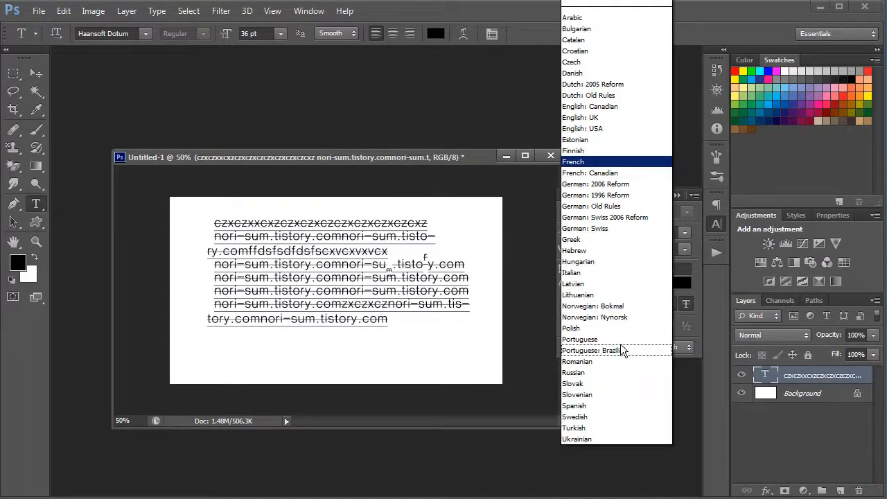
pyautogui.click(635, 407)
pyautogui.click(757, 417)
# - With no layer selected, try English: UK as the character language and set it to English: USA
pyautogui.click(604, 347)
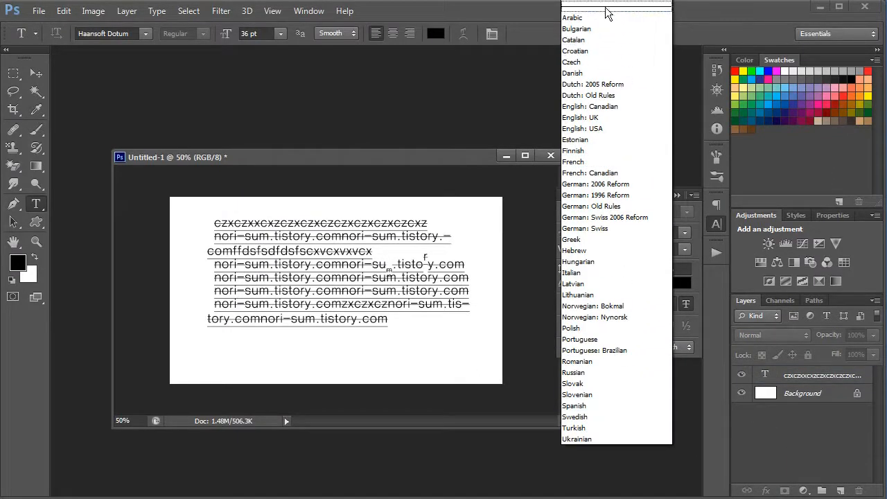
pyautogui.click(606, 118)
pyautogui.click(603, 346)
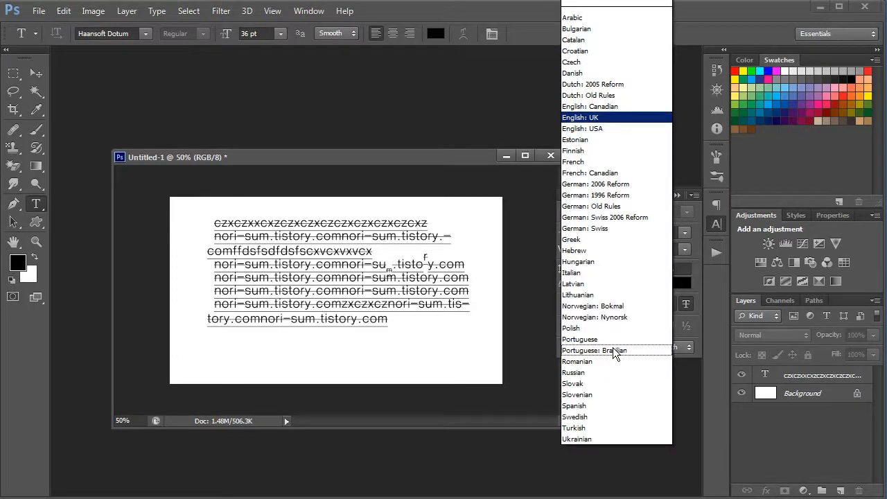
pyautogui.click(619, 133)
pyautogui.click(675, 346)
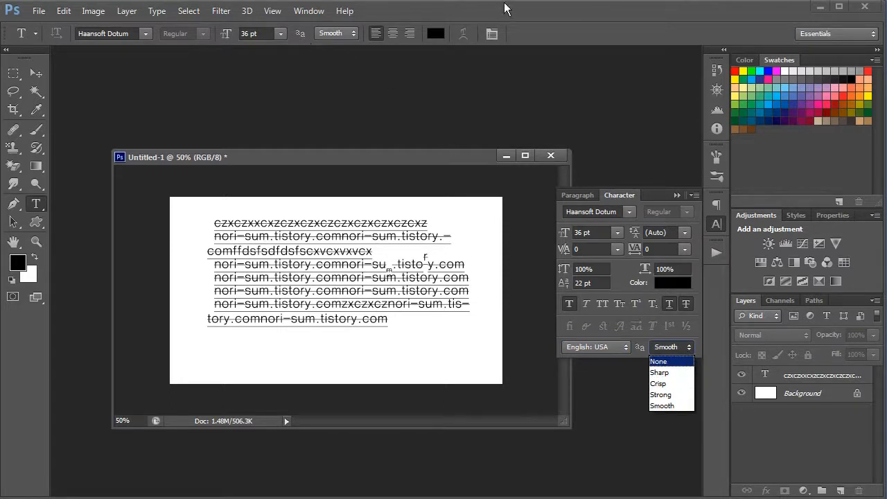
pyautogui.click(529, 24)
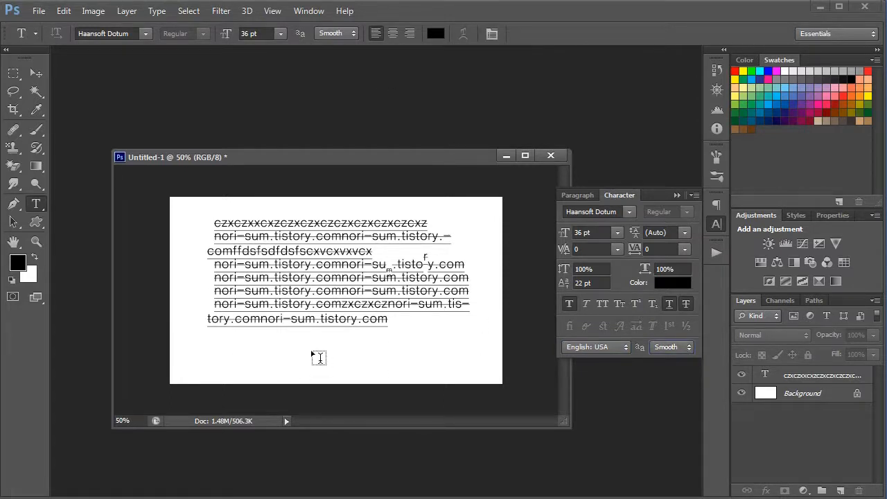
# - With no layer selected, try the HYdnkB font and set the font to Arial
pyautogui.click(625, 212)
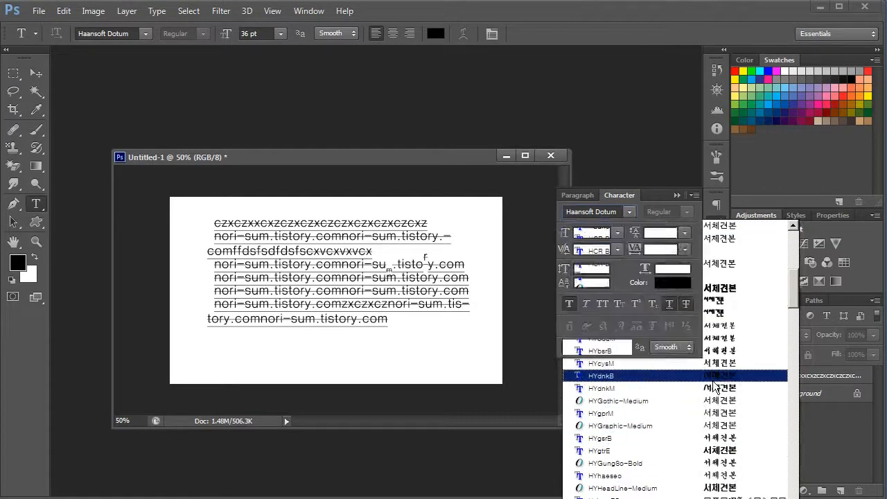
pyautogui.click(713, 379)
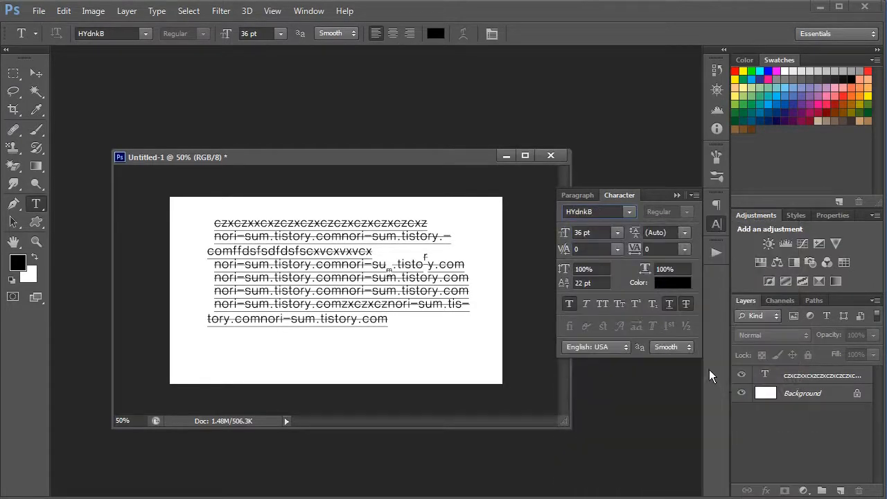
pyautogui.click(632, 211)
pyautogui.scroll(-10, 685, 388)
pyautogui.scroll(-6, 693, 462)
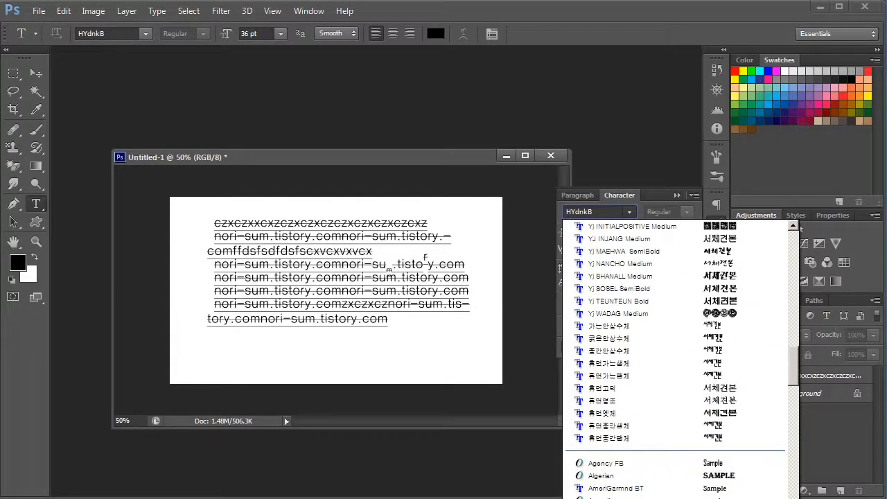
pyautogui.click(616, 498)
# - Try Arial's Narrow, Regular and Italic styles with no layer selected, and choose Bold
pyautogui.click(686, 211)
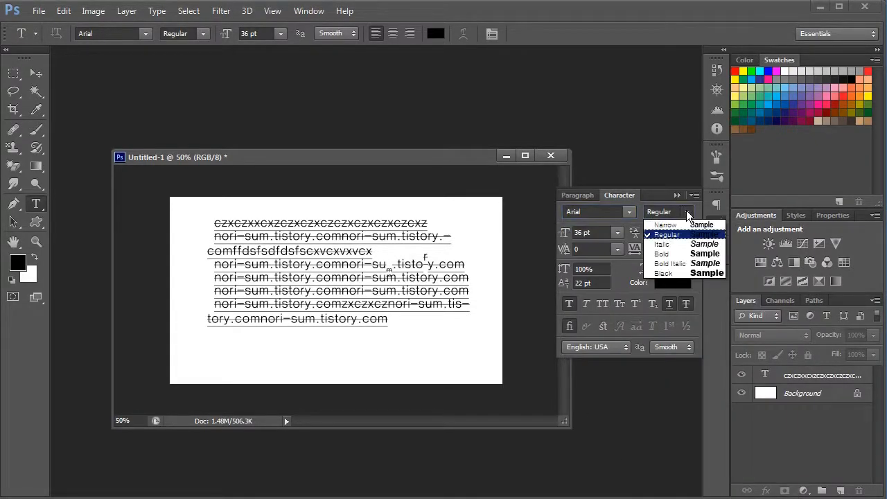
pyautogui.click(665, 224)
pyautogui.click(687, 210)
pyautogui.click(686, 234)
pyautogui.click(688, 213)
pyautogui.click(685, 244)
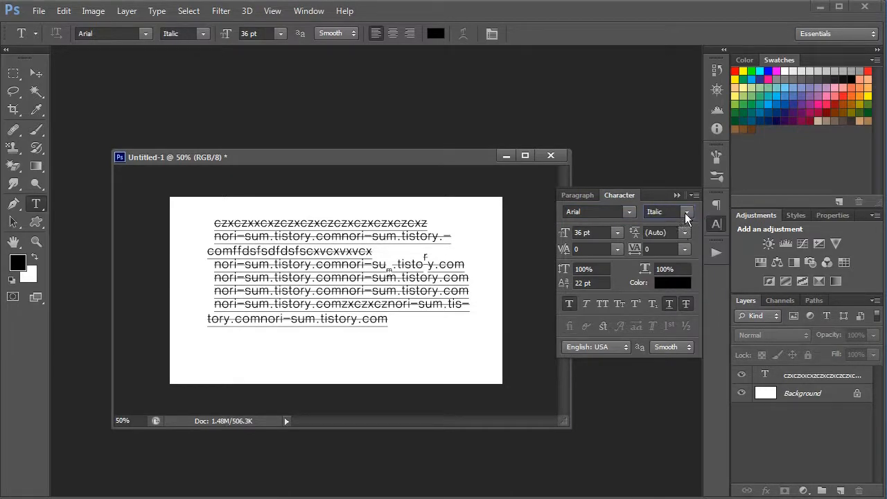
pyautogui.click(684, 213)
pyautogui.click(674, 253)
# - Select the paragraph text layer and set its font to Arial
pyautogui.click(752, 380)
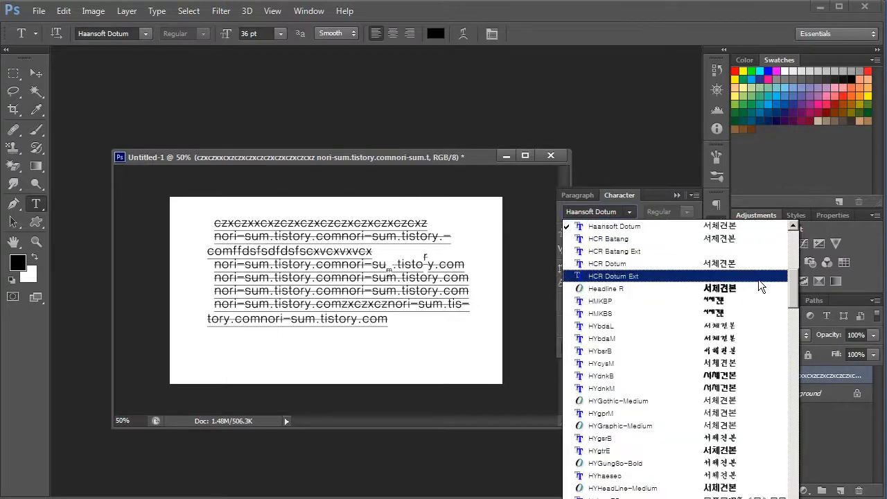
pyautogui.moveTo(792, 293); pyautogui.dragTo(804, 365)
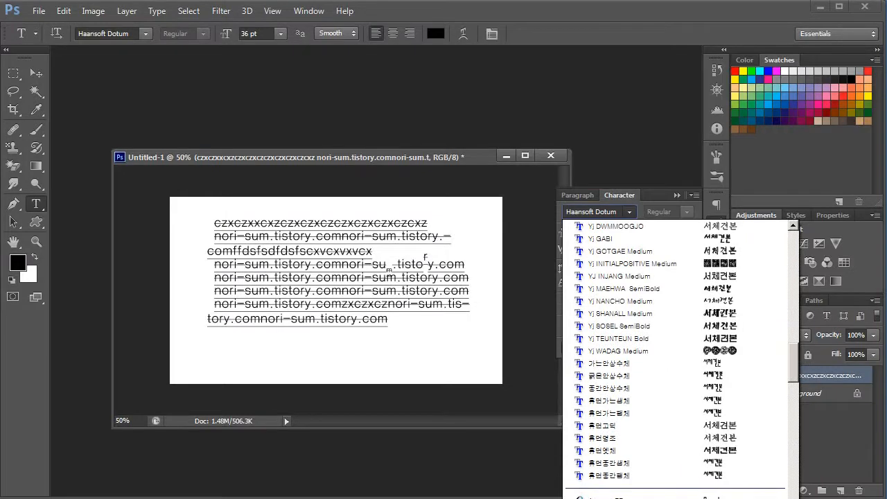
pyautogui.click(623, 498)
# - Try Arial's Narrow, Bold, Bold Italic and Black styles on the text layer, and return it to Regular
pyautogui.click(684, 211)
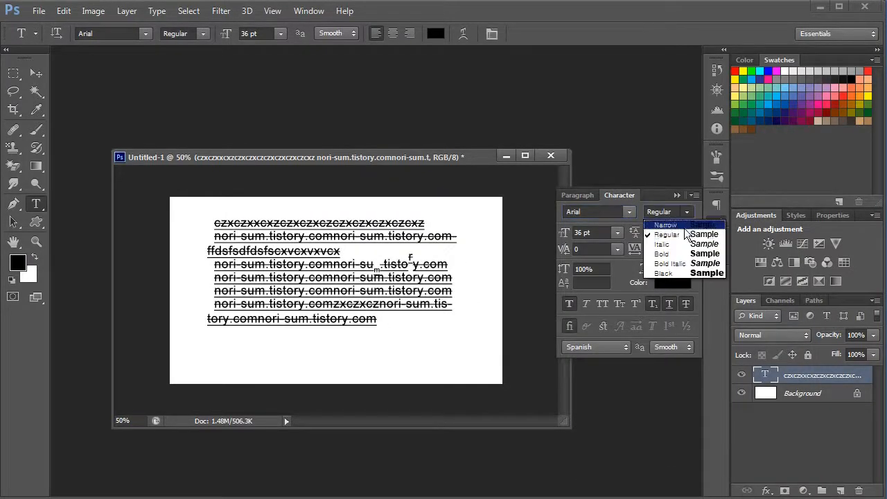
pyautogui.click(685, 231)
pyautogui.click(685, 211)
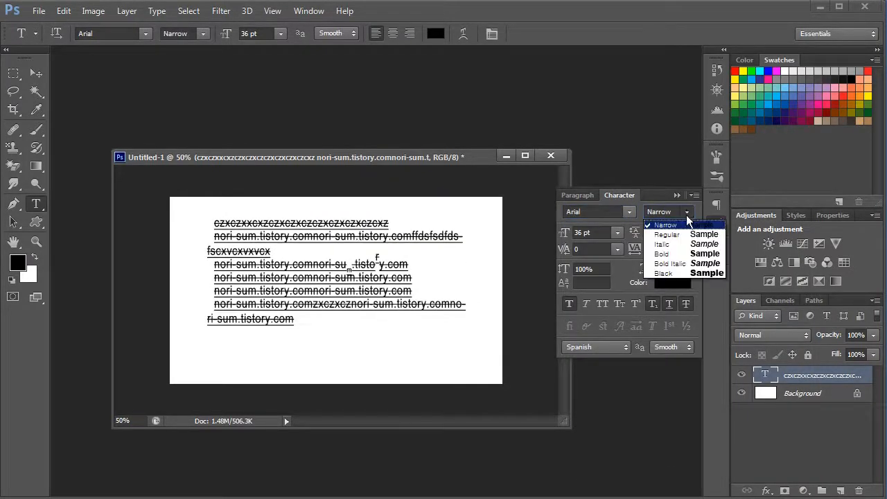
pyautogui.click(685, 240)
pyautogui.click(685, 212)
pyautogui.click(685, 253)
pyautogui.click(689, 212)
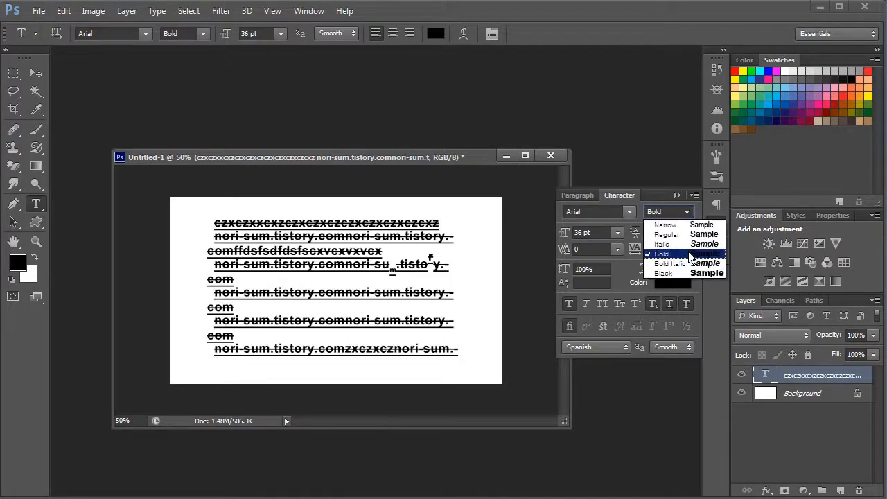
pyautogui.click(686, 263)
pyautogui.click(688, 211)
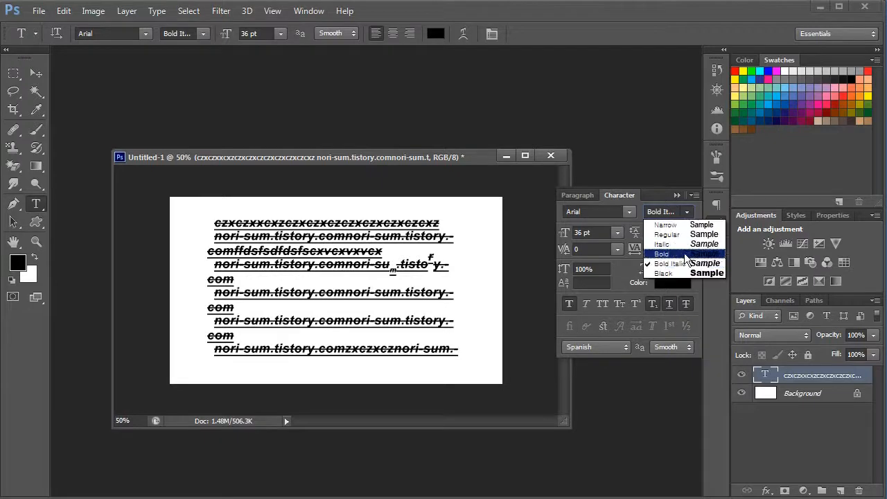
pyautogui.click(682, 270)
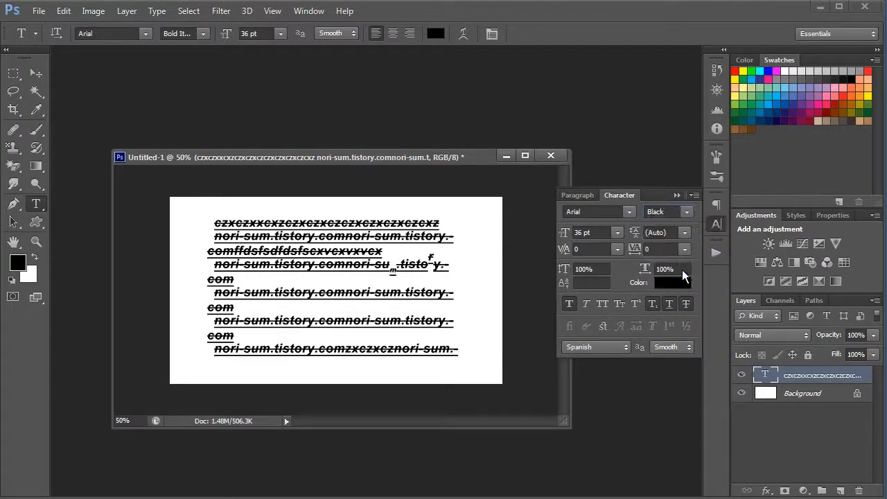
pyautogui.click(681, 212)
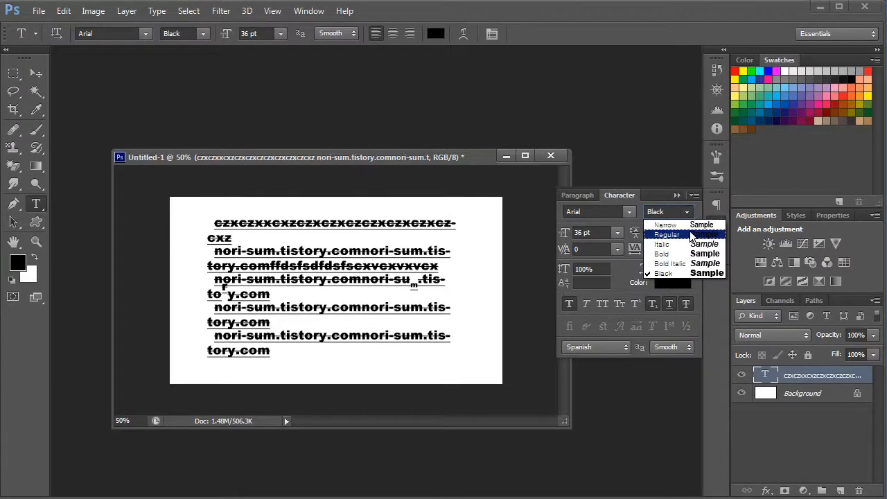
pyautogui.click(691, 235)
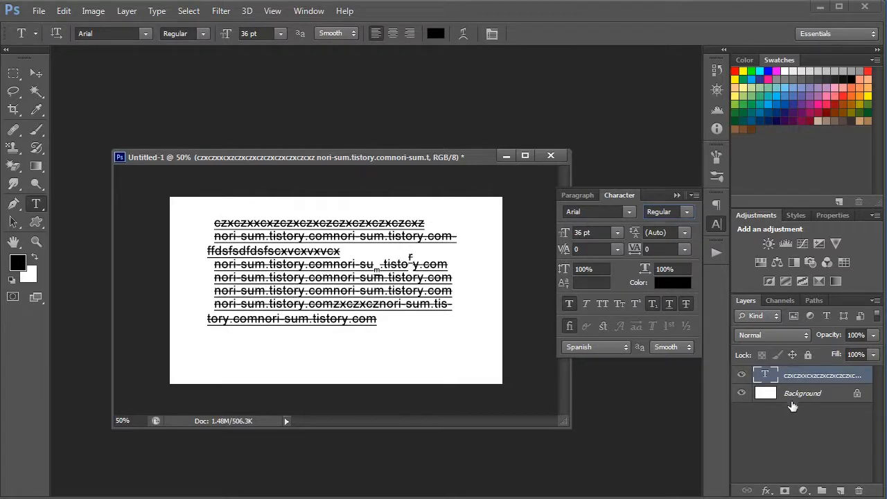
# - Turn off faux bold, subscript, underline and strikethrough on the text layer, and deselect the layer
pyautogui.click(570, 304)
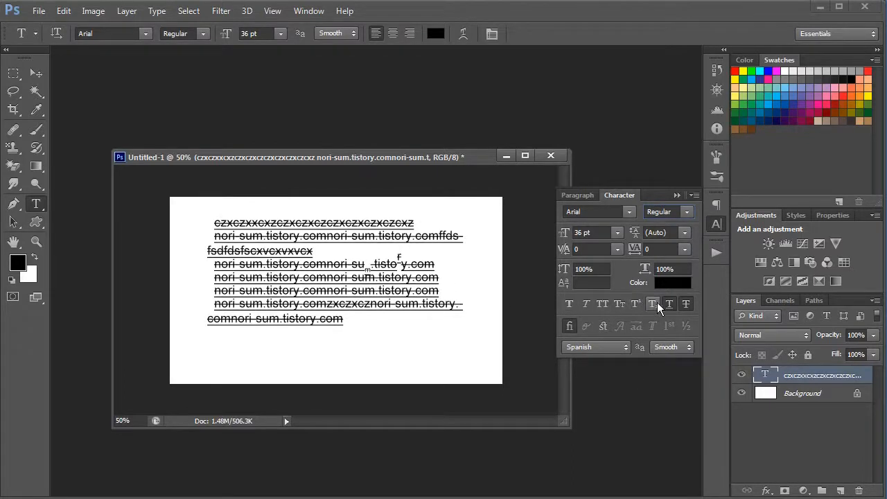
pyautogui.click(655, 303)
pyautogui.click(669, 303)
pyautogui.click(685, 303)
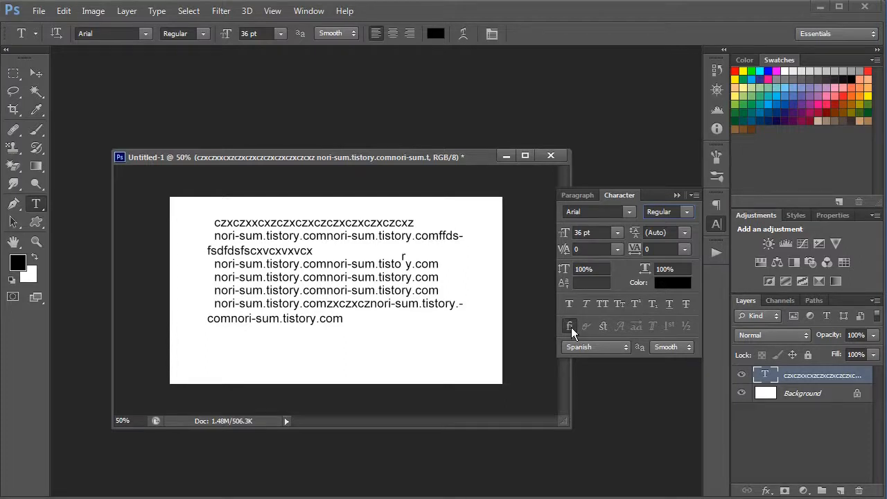
pyautogui.click(811, 445)
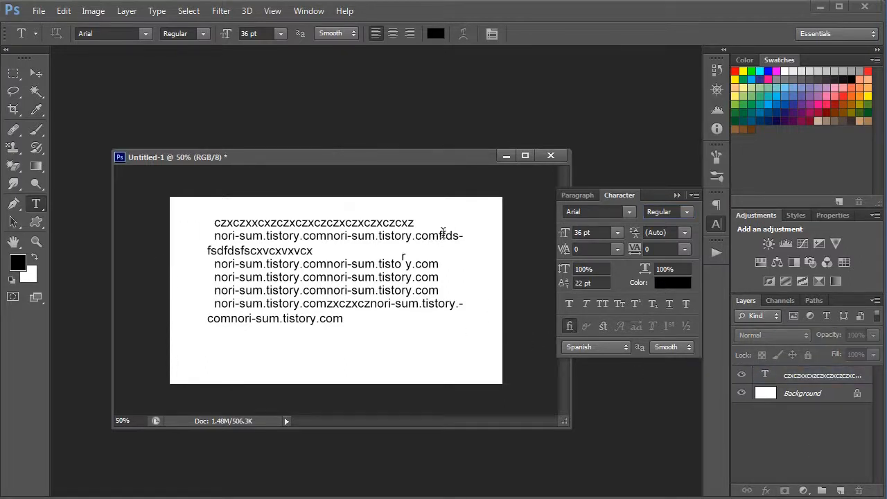
# - Delete the paragraph text layer so that only the Background layer remains
pyautogui.click(34, 75)
pyautogui.click(37, 203)
pyautogui.moveTo(843, 389); pyautogui.dragTo(858, 491)
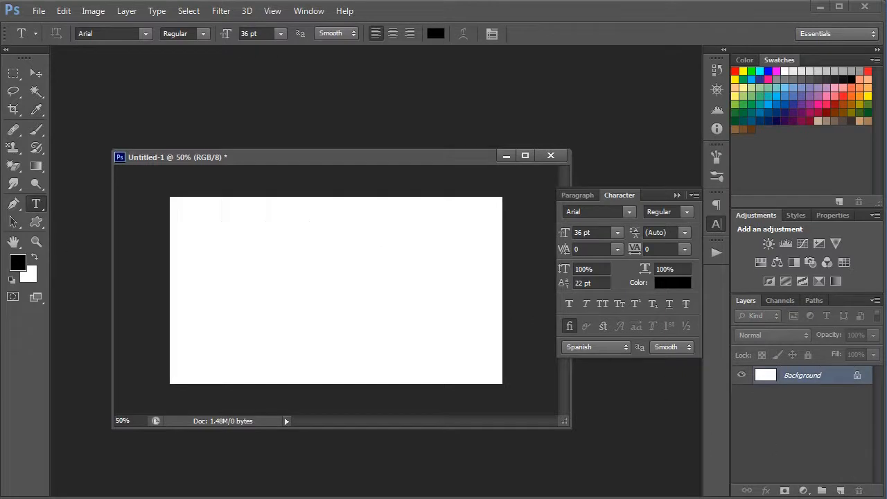
# - Add the vertical text "jnjkn jk" with the Vertical Type tool, try centre alignment and restore top alignment
pyautogui.click(35, 205)
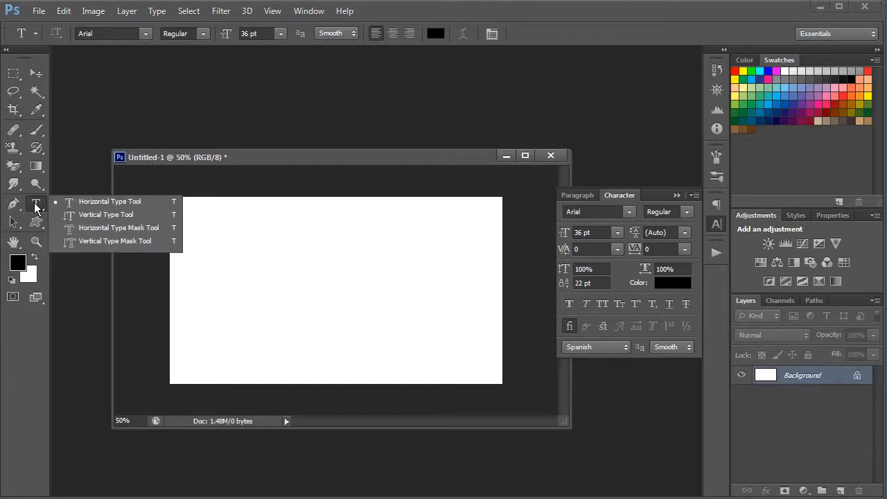
pyautogui.click(72, 215)
pyautogui.click(259, 238)
pyautogui.write('jnjkn jk')
pyautogui.hotkey('ctrl', 'Return')
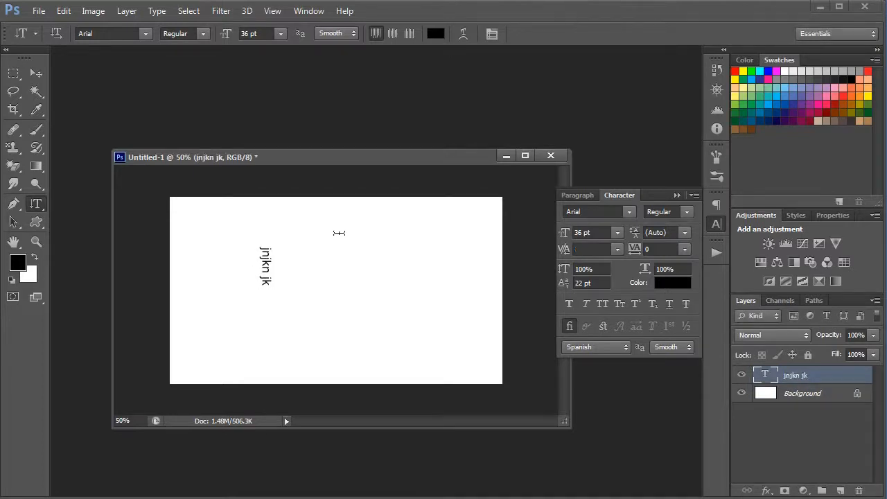
pyautogui.click(390, 34)
pyautogui.click(376, 33)
# - Create a short text-shaped selection below and right of the canvas centre with the Vertical Type Mask tool, and return to the Vertical Type tool
pyautogui.click(37, 203)
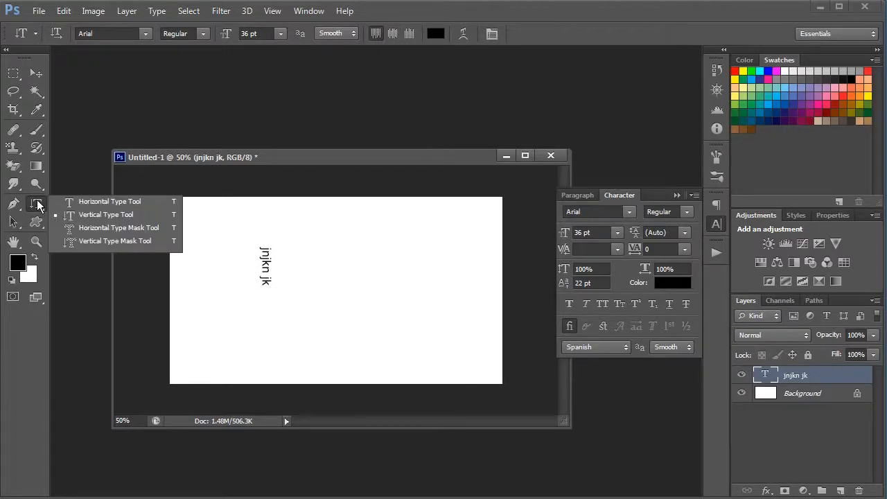
pyautogui.click(74, 243)
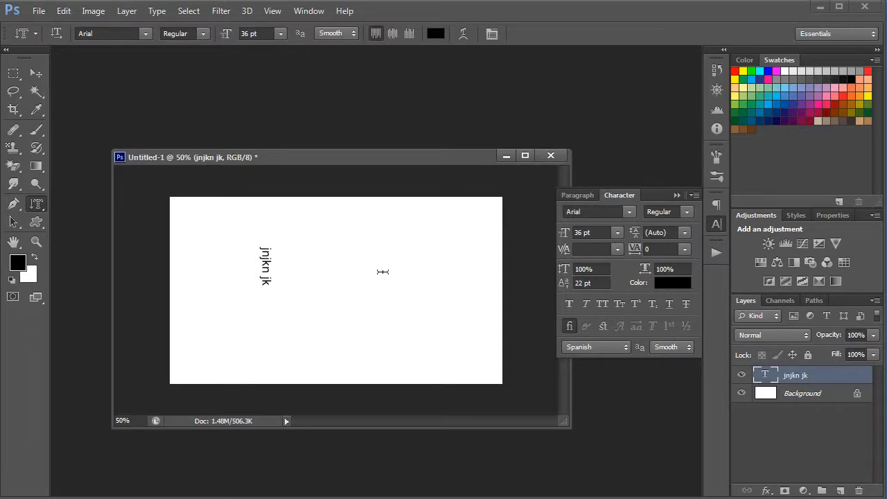
pyautogui.click(373, 318)
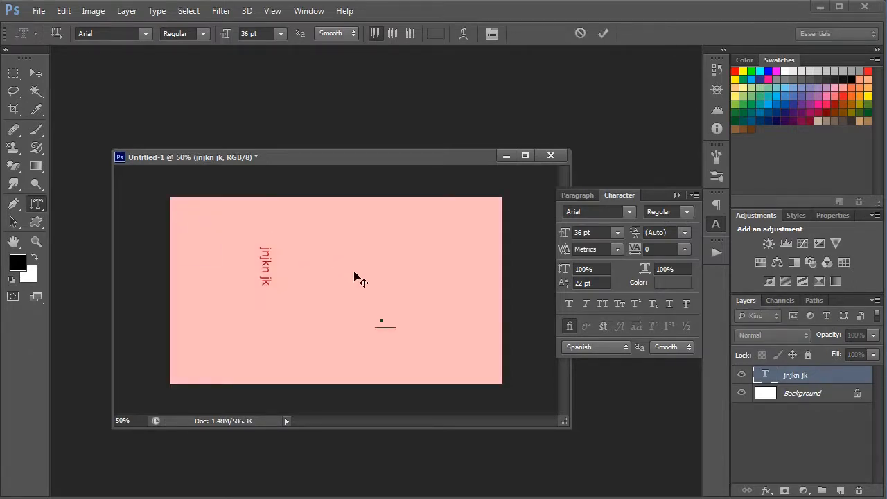
pyautogui.click(390, 312)
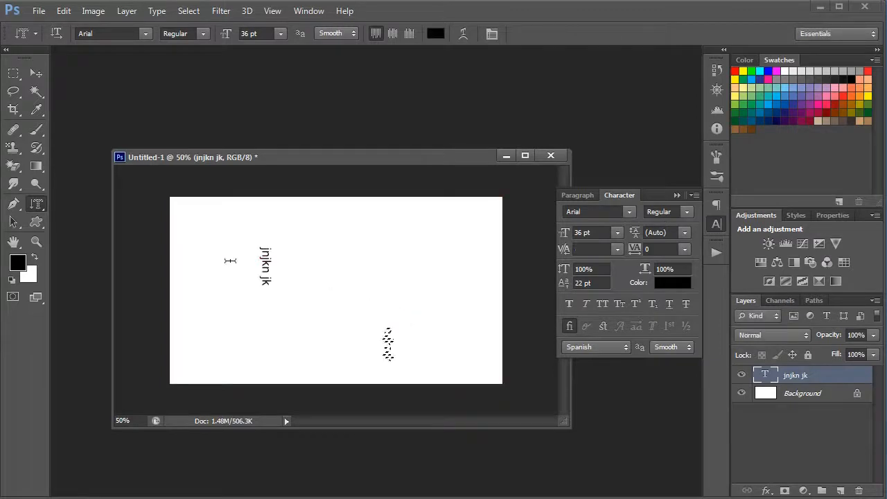
pyautogui.rightClick(42, 205)
pyautogui.click(83, 214)
pyautogui.moveTo(265, 246); pyautogui.dragTo(272, 295)
pyautogui.click(268, 275)
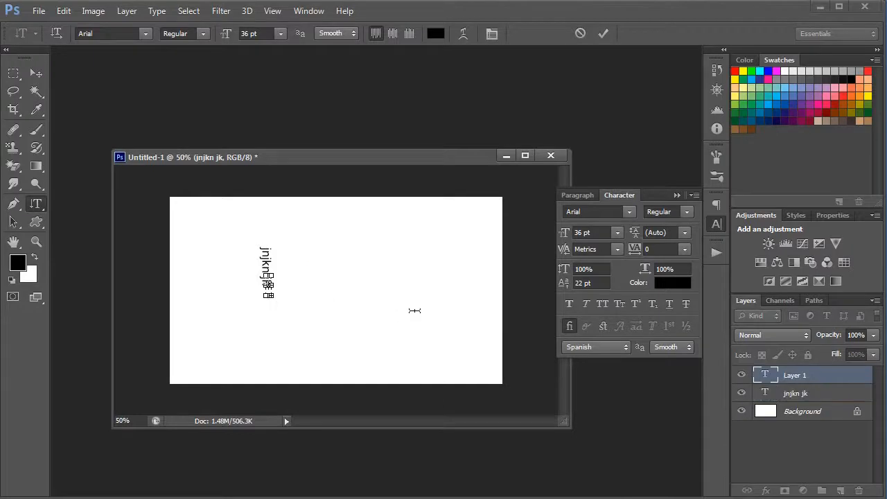
pyautogui.press('Escape')
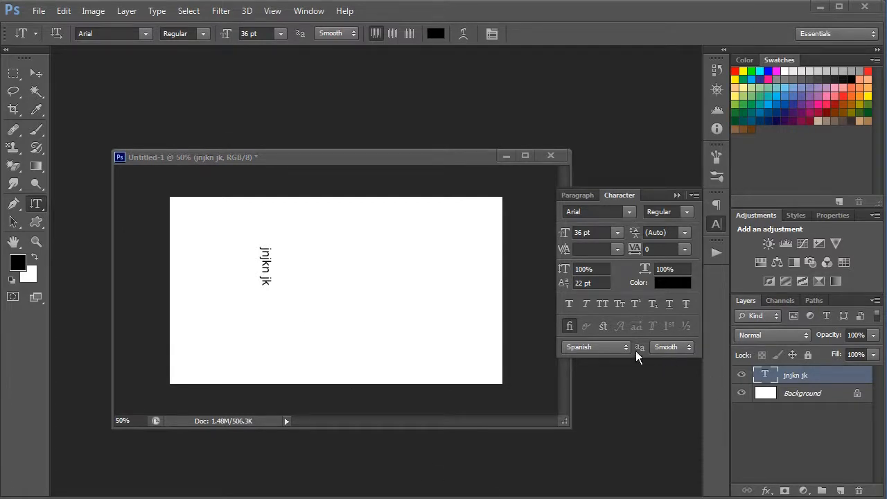
# - Replace the vertical text "jnjkn jk" with the Korean characters "ㅋㅊㅇㅊㅋㅌㅊ" in the HYwulM font
pyautogui.click(263, 254)
pyautogui.moveTo(263, 247); pyautogui.dragTo(266, 285)
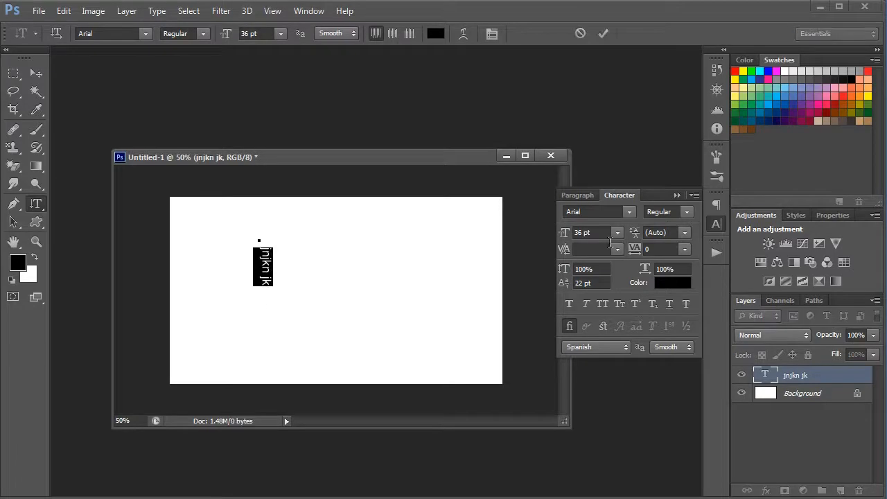
pyautogui.click(630, 212)
pyautogui.scroll(12, 664, 278)
pyautogui.scroll(10, 660, 305)
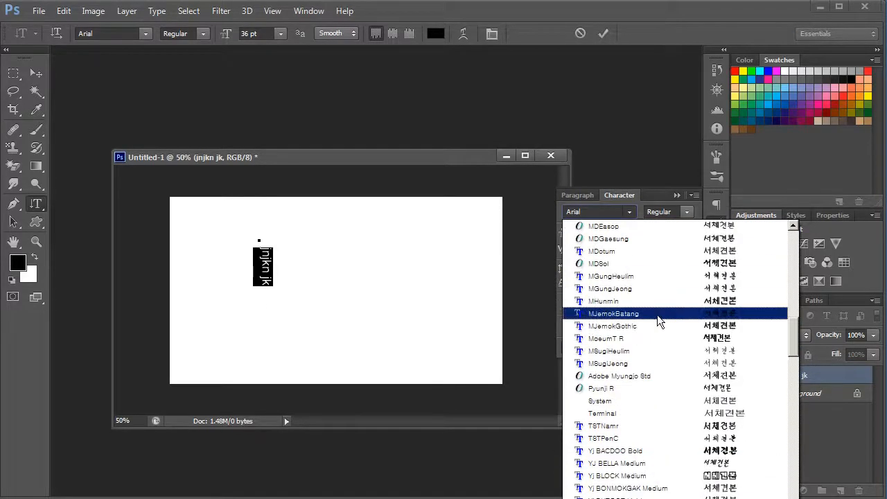
pyautogui.click(663, 299)
pyautogui.write('日本')
pyautogui.write('ㅇㅊㅋㅌㅊ')
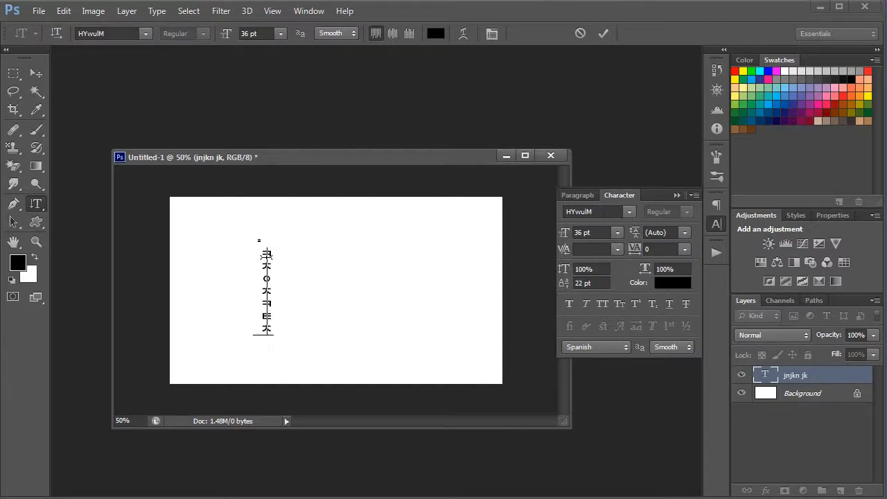
pyautogui.hotkey('ctrl', 'Return')
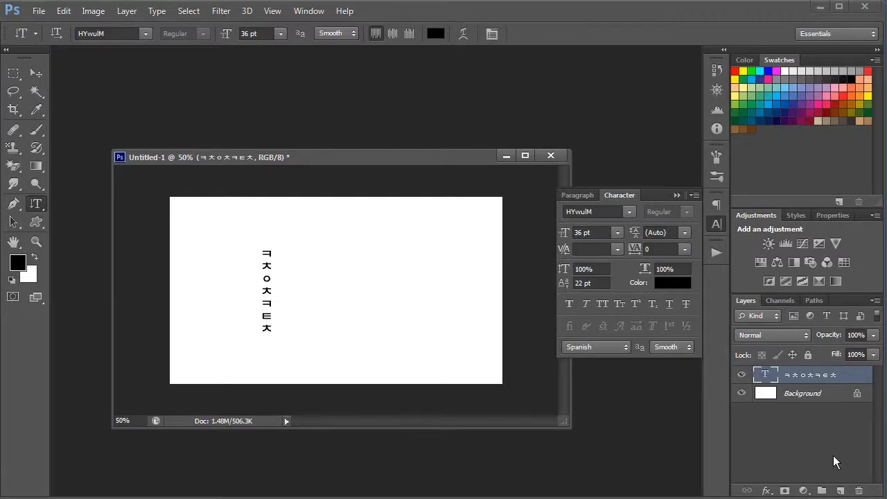
# - Delete the vertical Korean text layer
pyautogui.click(858, 490)
pyautogui.press('Return')
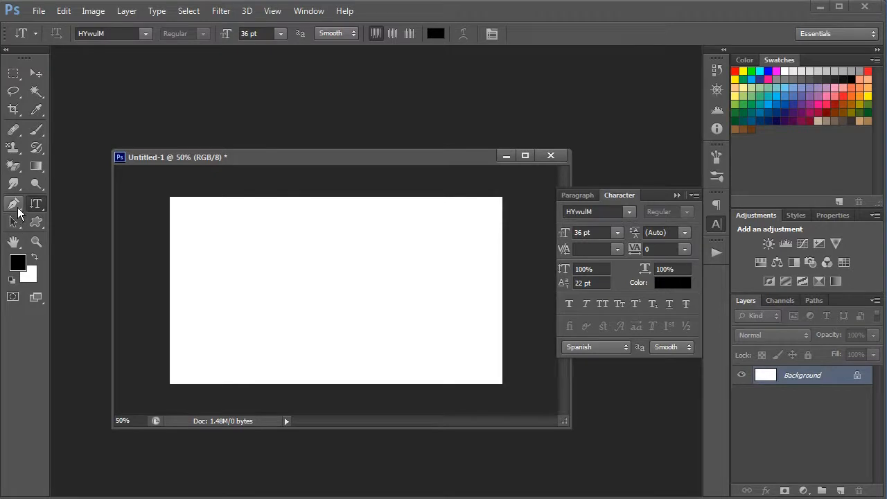
pyautogui.click(38, 223)
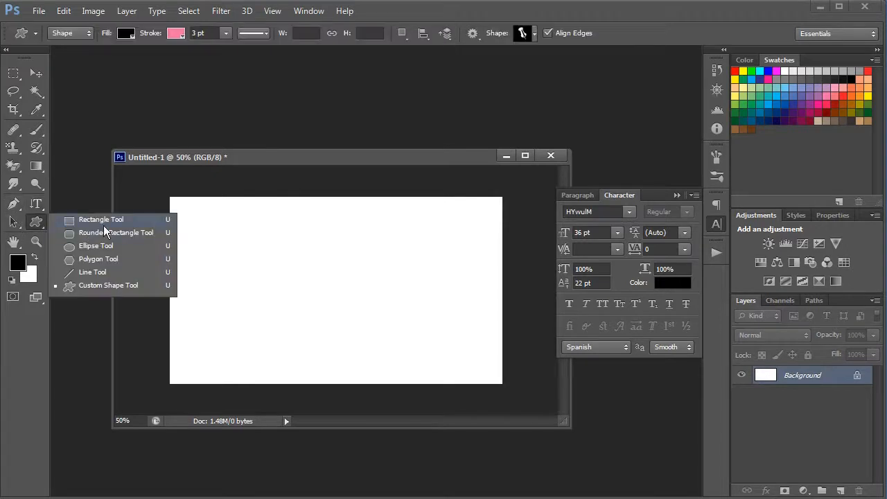
pyautogui.click(102, 221)
pyautogui.moveTo(254, 232); pyautogui.dragTo(408, 356)
pyautogui.hotkey('ctrl', 'z')
# - Draw a circular path right of the canvas centre with the Ellipse tool in Path mode
pyautogui.click(34, 225)
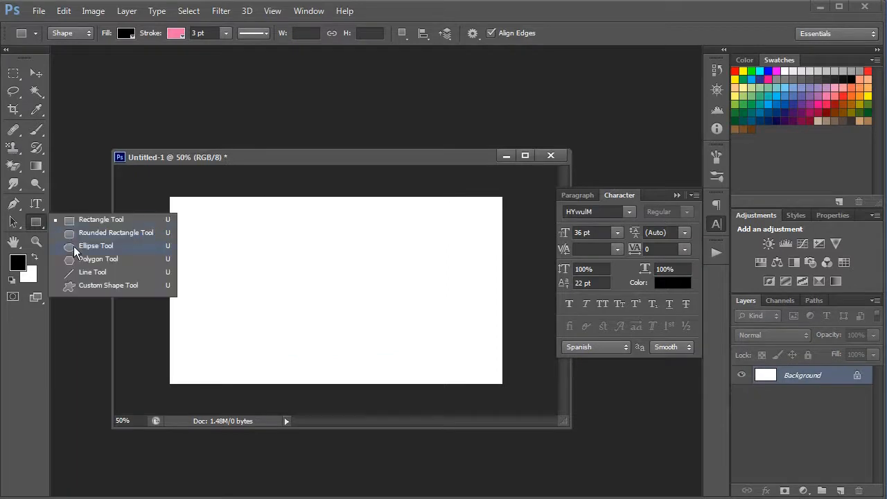
pyautogui.click(74, 246)
pyautogui.click(74, 31)
pyautogui.click(62, 58)
pyautogui.moveTo(331, 248); pyautogui.dragTo(431, 349)
# - Add a line of Korean characters along the outside of the circular path, starting near its highest point, with the Horizontal Type tool
pyautogui.click(31, 205)
pyautogui.click(31, 205)
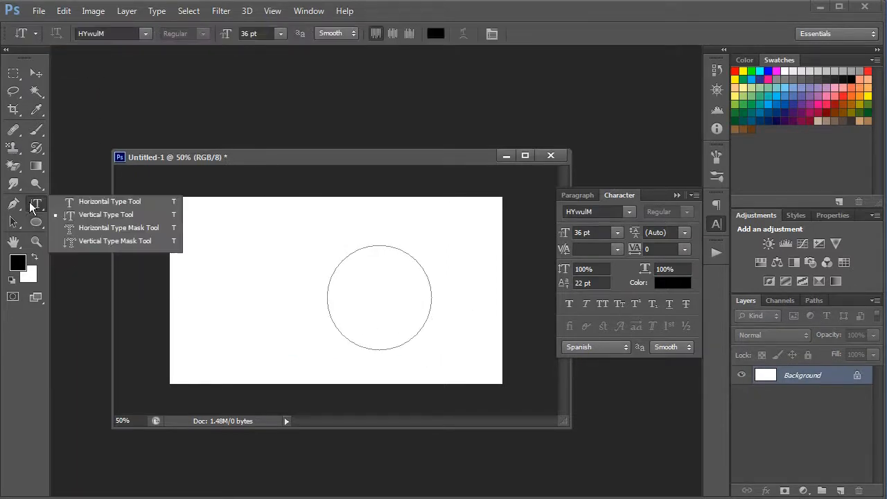
pyautogui.click(58, 203)
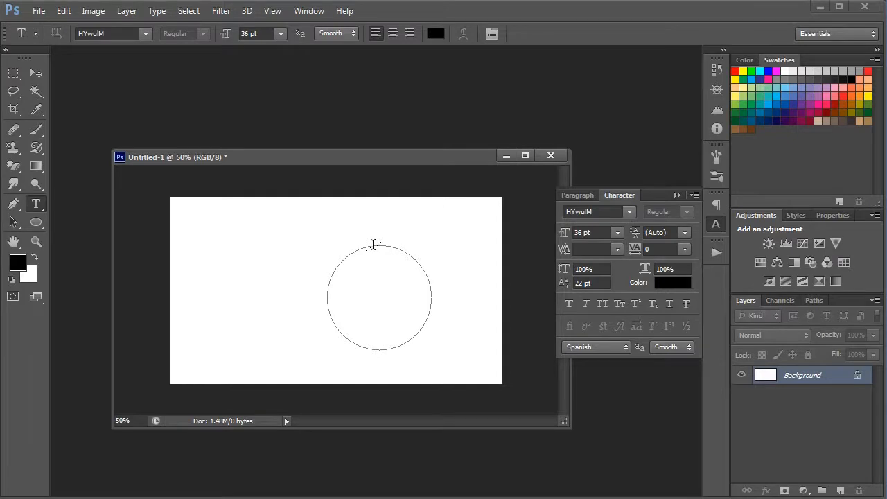
pyautogui.click(374, 246)
pyautogui.write('ㄹㅇ츄ㅍ츄츂퓽ㅀㅇㅎㄹㅇㅎㅇㅎㅇㅎㅇㅀㅇ')
pyautogui.hotkey('ctrl', 'Return')
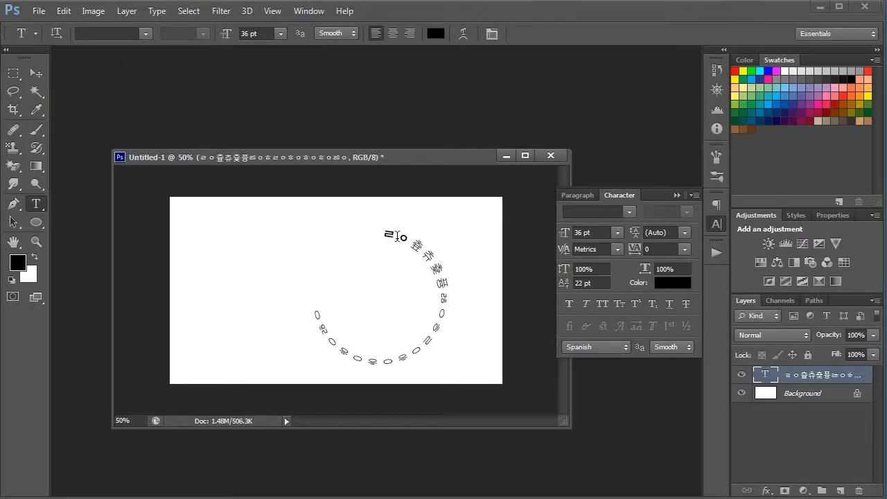
# - Edit the path text and flip it to run along the inside of the circle
pyautogui.click(374, 243)
pyautogui.press('ctrl')
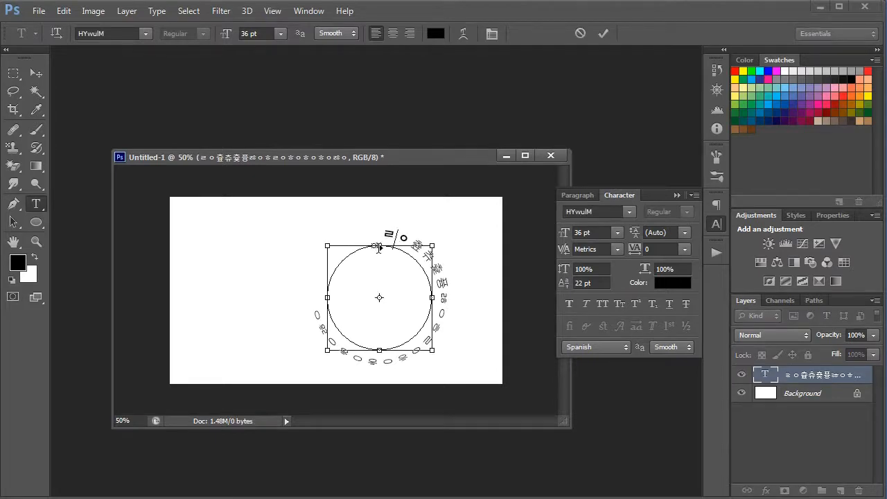
pyautogui.moveTo(376, 246); pyautogui.dragTo(396, 256)
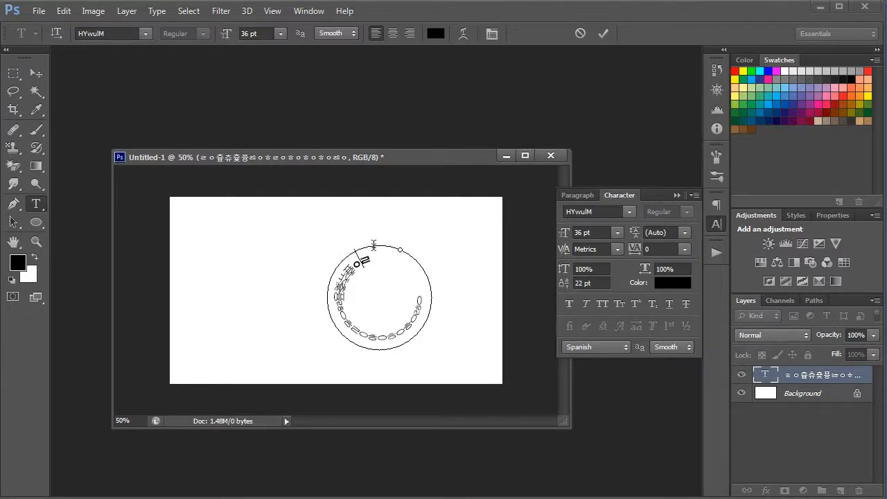
# - Flip the path text back outside the circle and shift its starting point slightly clockwise from the circle's highest point
pyautogui.click(349, 268)
pyautogui.press('ctrl')
pyautogui.press('ctrl')
pyautogui.press('ctrl')
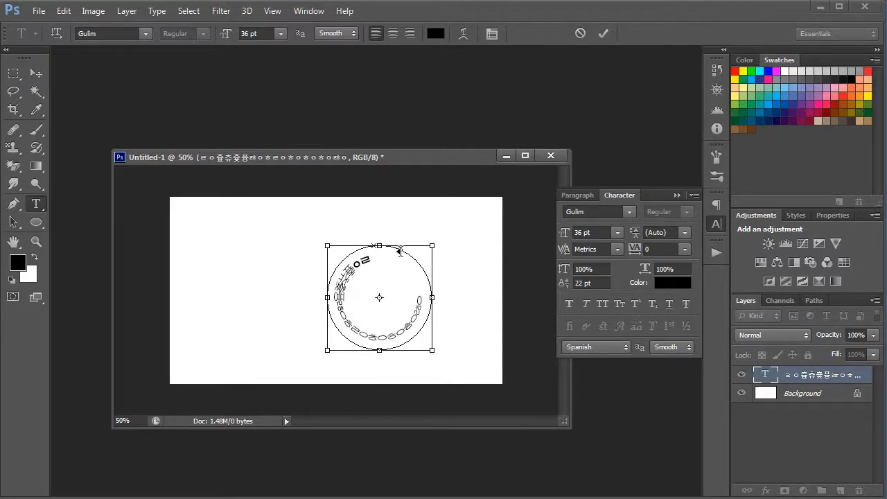
pyautogui.moveTo(400, 250); pyautogui.dragTo(464, 226)
pyautogui.moveTo(430, 255); pyautogui.dragTo(394, 248)
pyautogui.moveTo(313, 286); pyautogui.dragTo(394, 242)
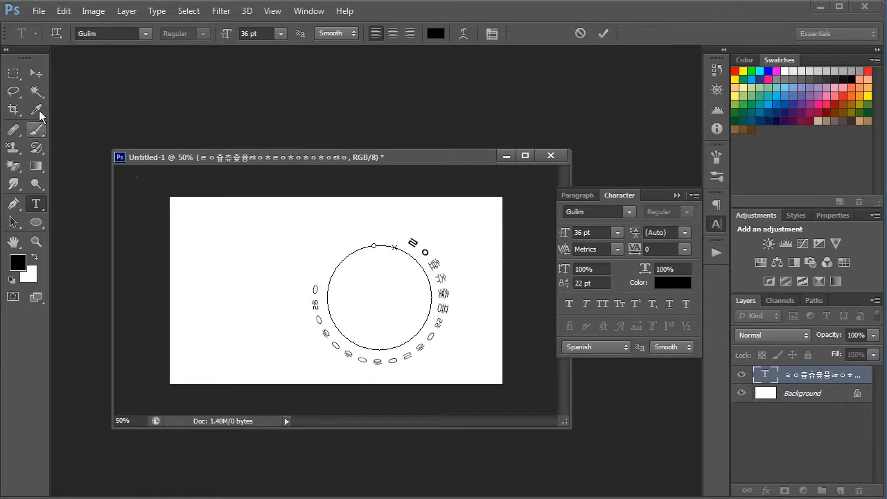
# - Finish editing the circular path text, switch to the Ellipse tool, and delete the text layer
pyautogui.click(36, 73)
pyautogui.click(41, 226)
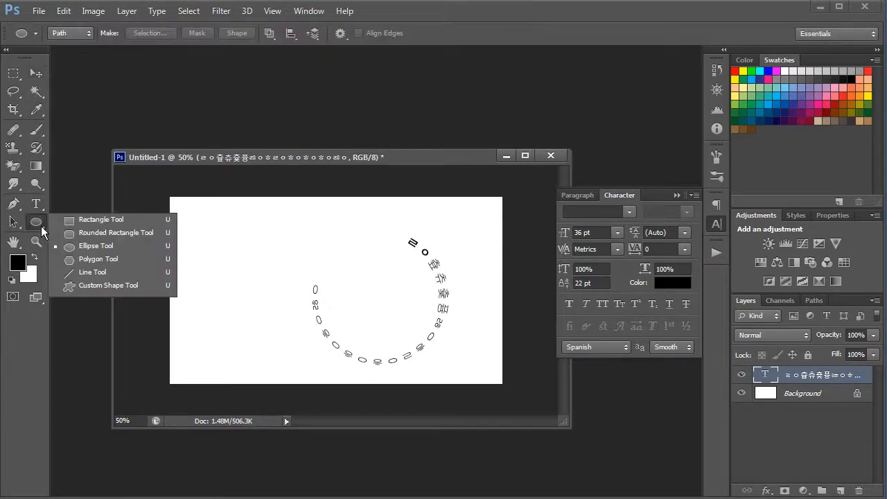
pyautogui.click(39, 221)
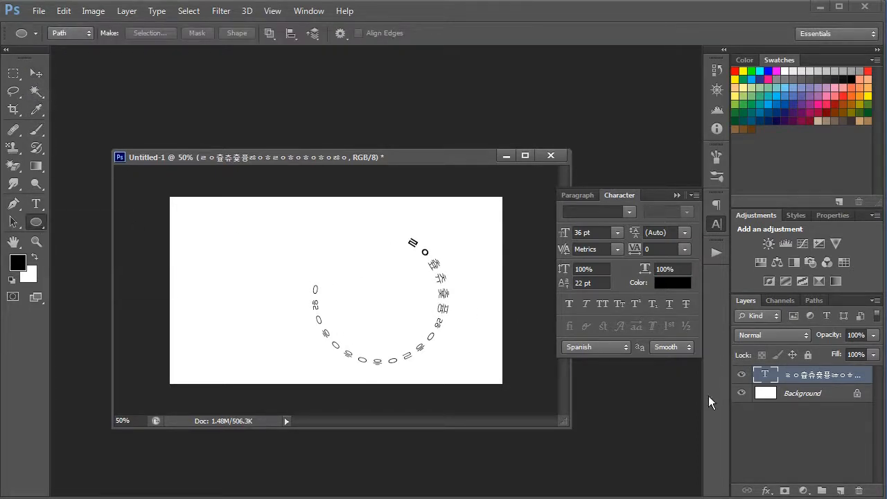
pyautogui.click(858, 489)
pyautogui.click(408, 204)
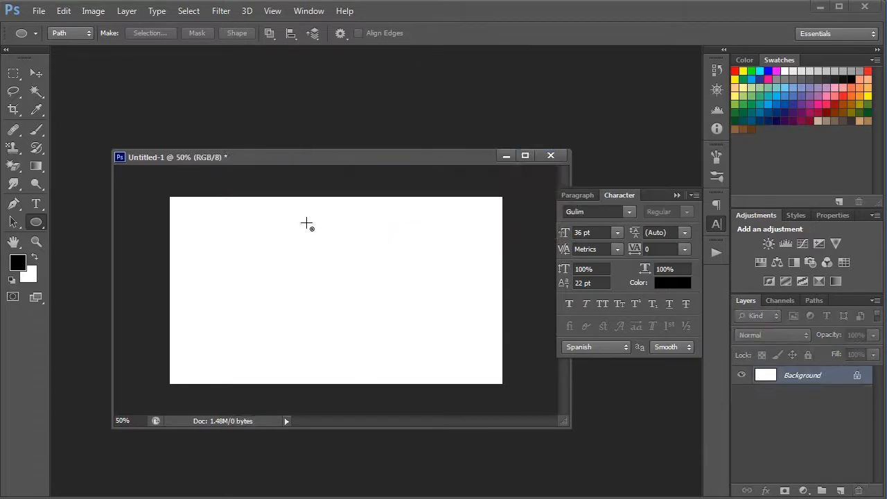
# - Draw a large rectangular path across most of the blank canvas with the Rectangle tool in Path mode
pyautogui.click(40, 218)
pyautogui.click(71, 218)
pyautogui.moveTo(217, 216); pyautogui.dragTo(476, 360)
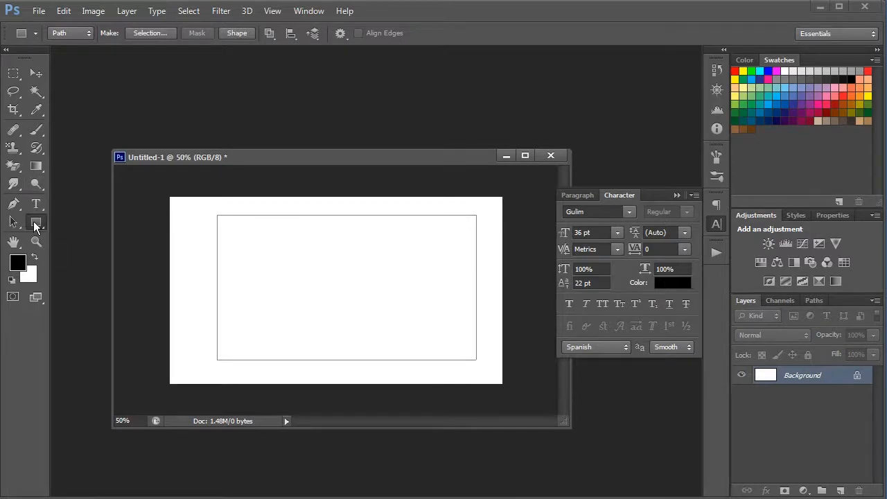
# - Draw a circular path overlapping the rectangle's left edge with Exclude Overlapping Shapes as the path operation, and activate the Horizontal Type tool
pyautogui.click(35, 225)
pyautogui.click(72, 245)
pyautogui.moveTo(192, 237); pyautogui.dragTo(320, 342)
pyautogui.hotkey('ctrl', 'z')
pyautogui.click(269, 33)
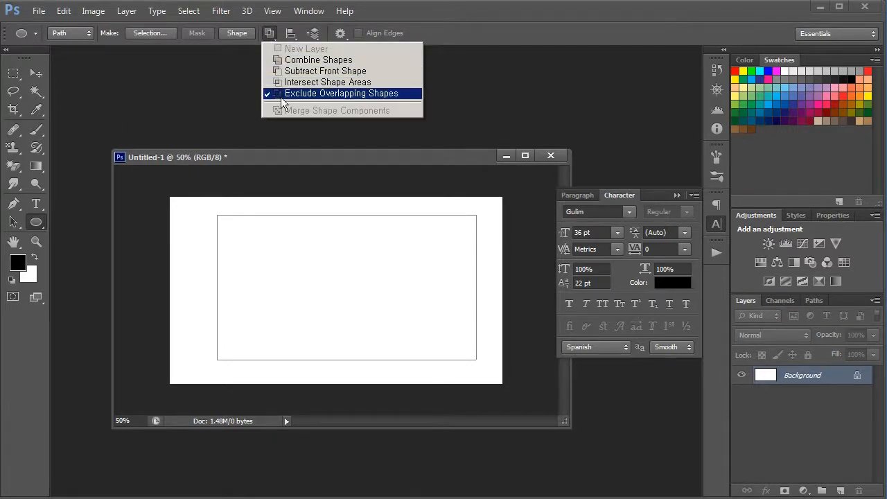
pyautogui.click(473, 33)
pyautogui.moveTo(177, 208); pyautogui.dragTo(308, 342)
pyautogui.click(37, 203)
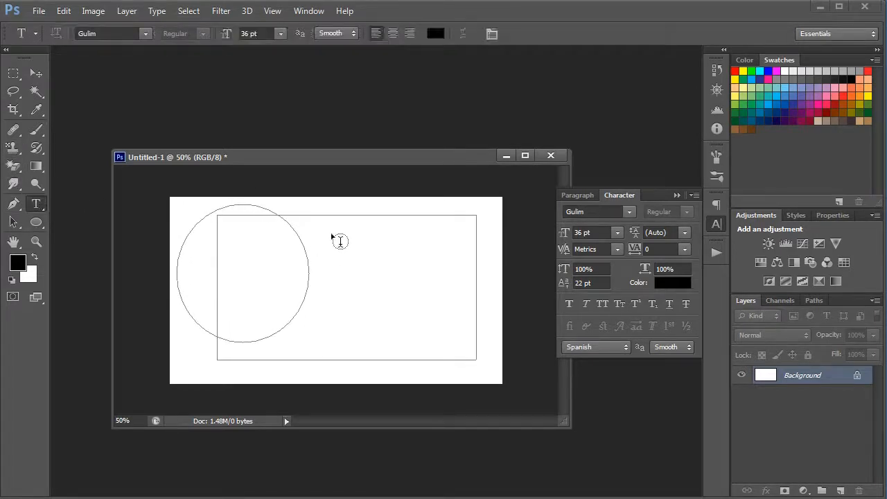
pyautogui.click(325, 221)
pyautogui.write('ㅌㅌ')
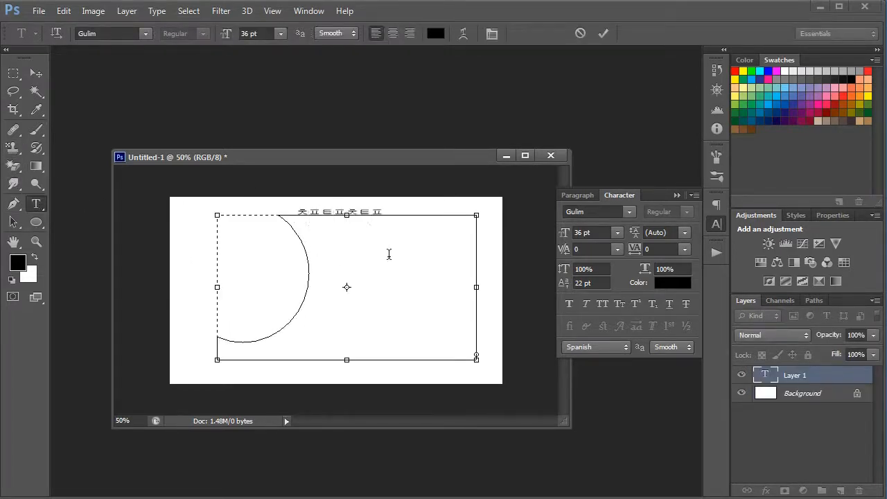
pyautogui.press('Escape')
pyautogui.click(323, 234)
pyautogui.press('Escape')
# - Enter several lines of the repeated Korean letters ㄴㅇㅁ inside the rectangular path, in the area outside the circle
pyautogui.click(362, 291)
pyautogui.write('ㄴㅇㅁㄴㅇㅁㄴㅇㅁㄴㅇㅁㄴㅇㅁㅇㅁㄴㅇㅁㄴㅇㅁ')
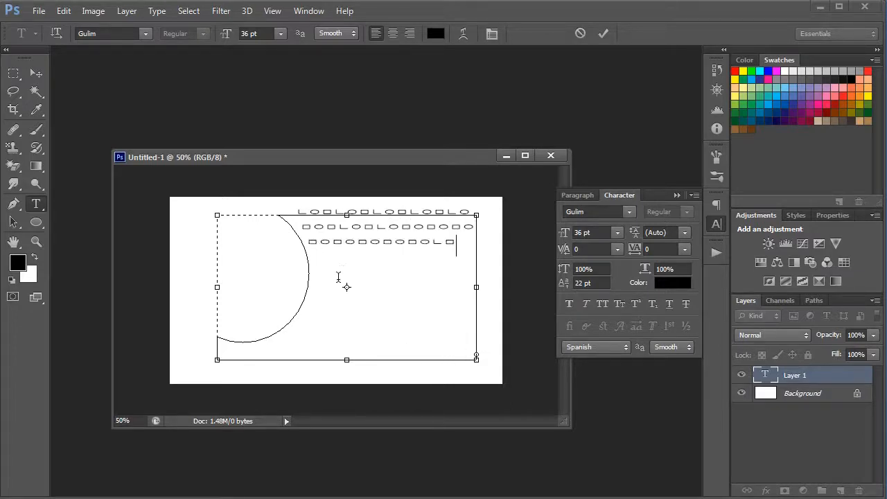
pyautogui.write('ㅇㅁㅇㅁㅇㅁㅇㅁㅇㅁㅇㅁㅇ')
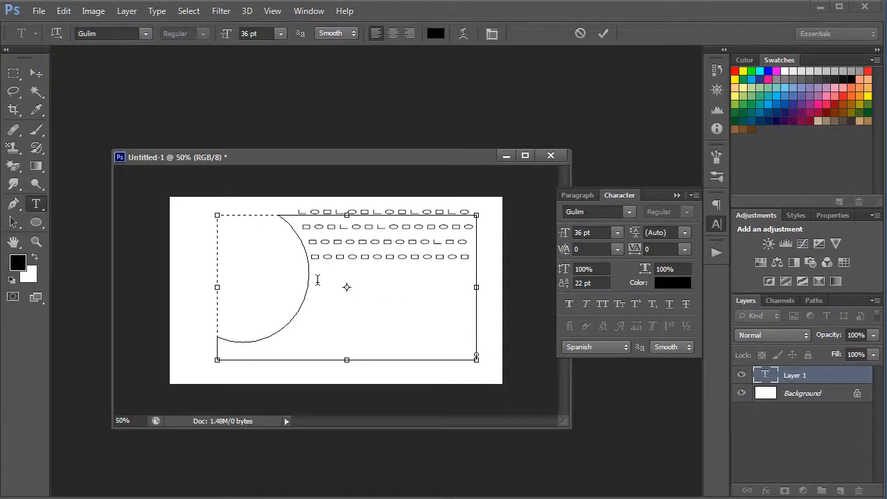
pyautogui.write('ㅁㅇㄴㅁㅇㅁㅇㅁㅇㅁㅇㅁㅇㅁㅇㅁㅇㅁㅇㄴㅁㅇㅇㅁㅇㅁㅇㅁㅇㅁ')
# - Commit the area text with the Move tool and delete its layer, leaving only the Background
pyautogui.click(36, 73)
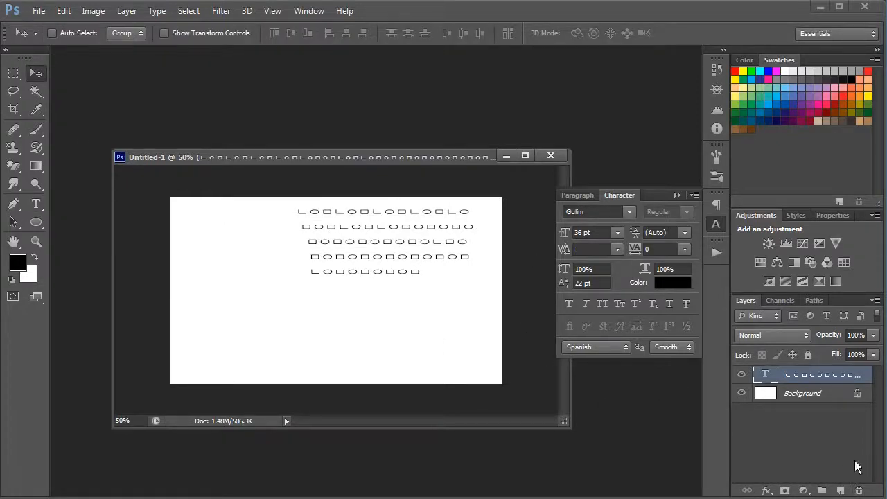
pyautogui.click(859, 490)
pyautogui.press('Return')
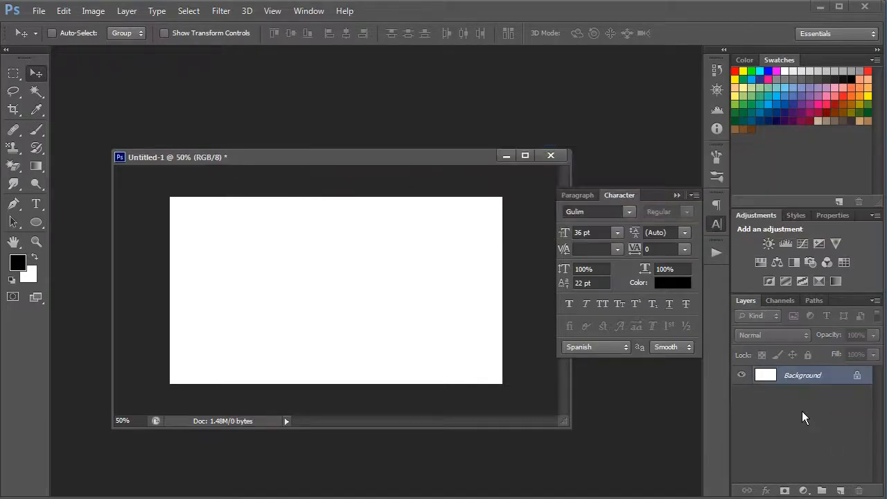